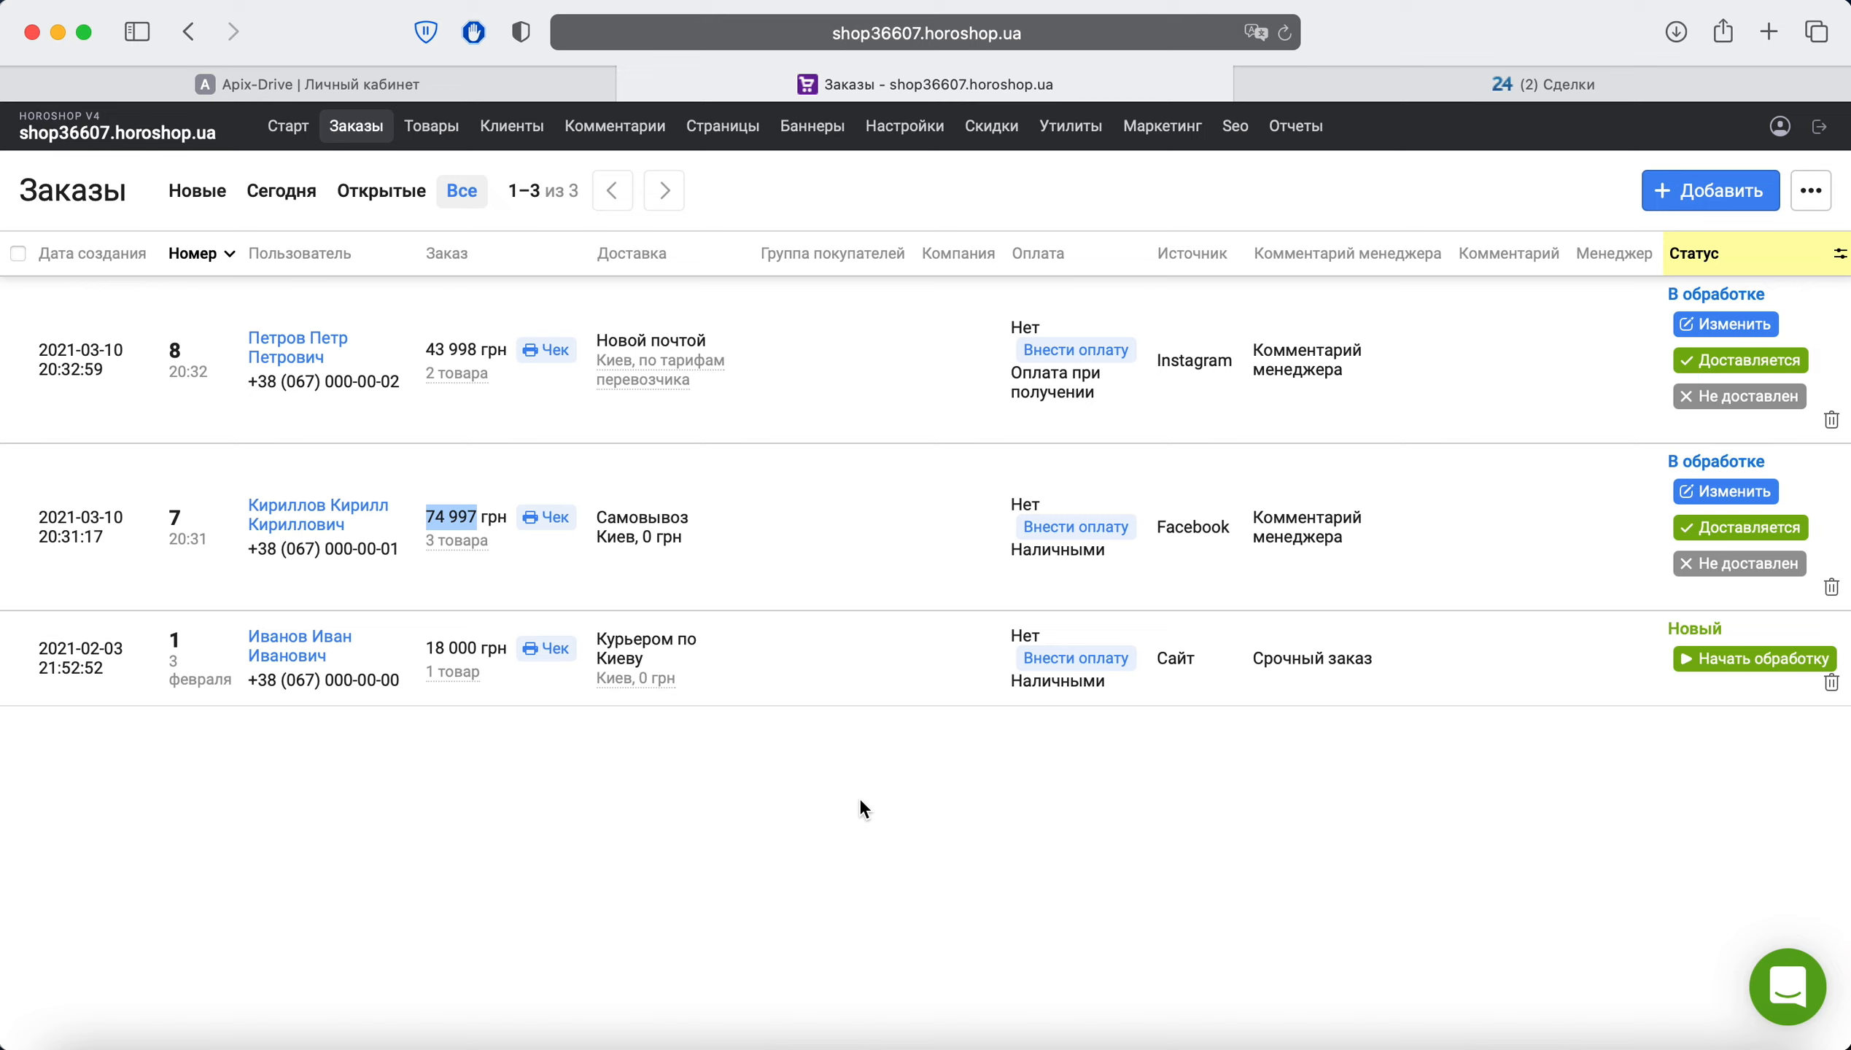
# Create a new connection in ApiX-Drive and select Horoshop as its data source system
pyautogui.click(1478, 81)
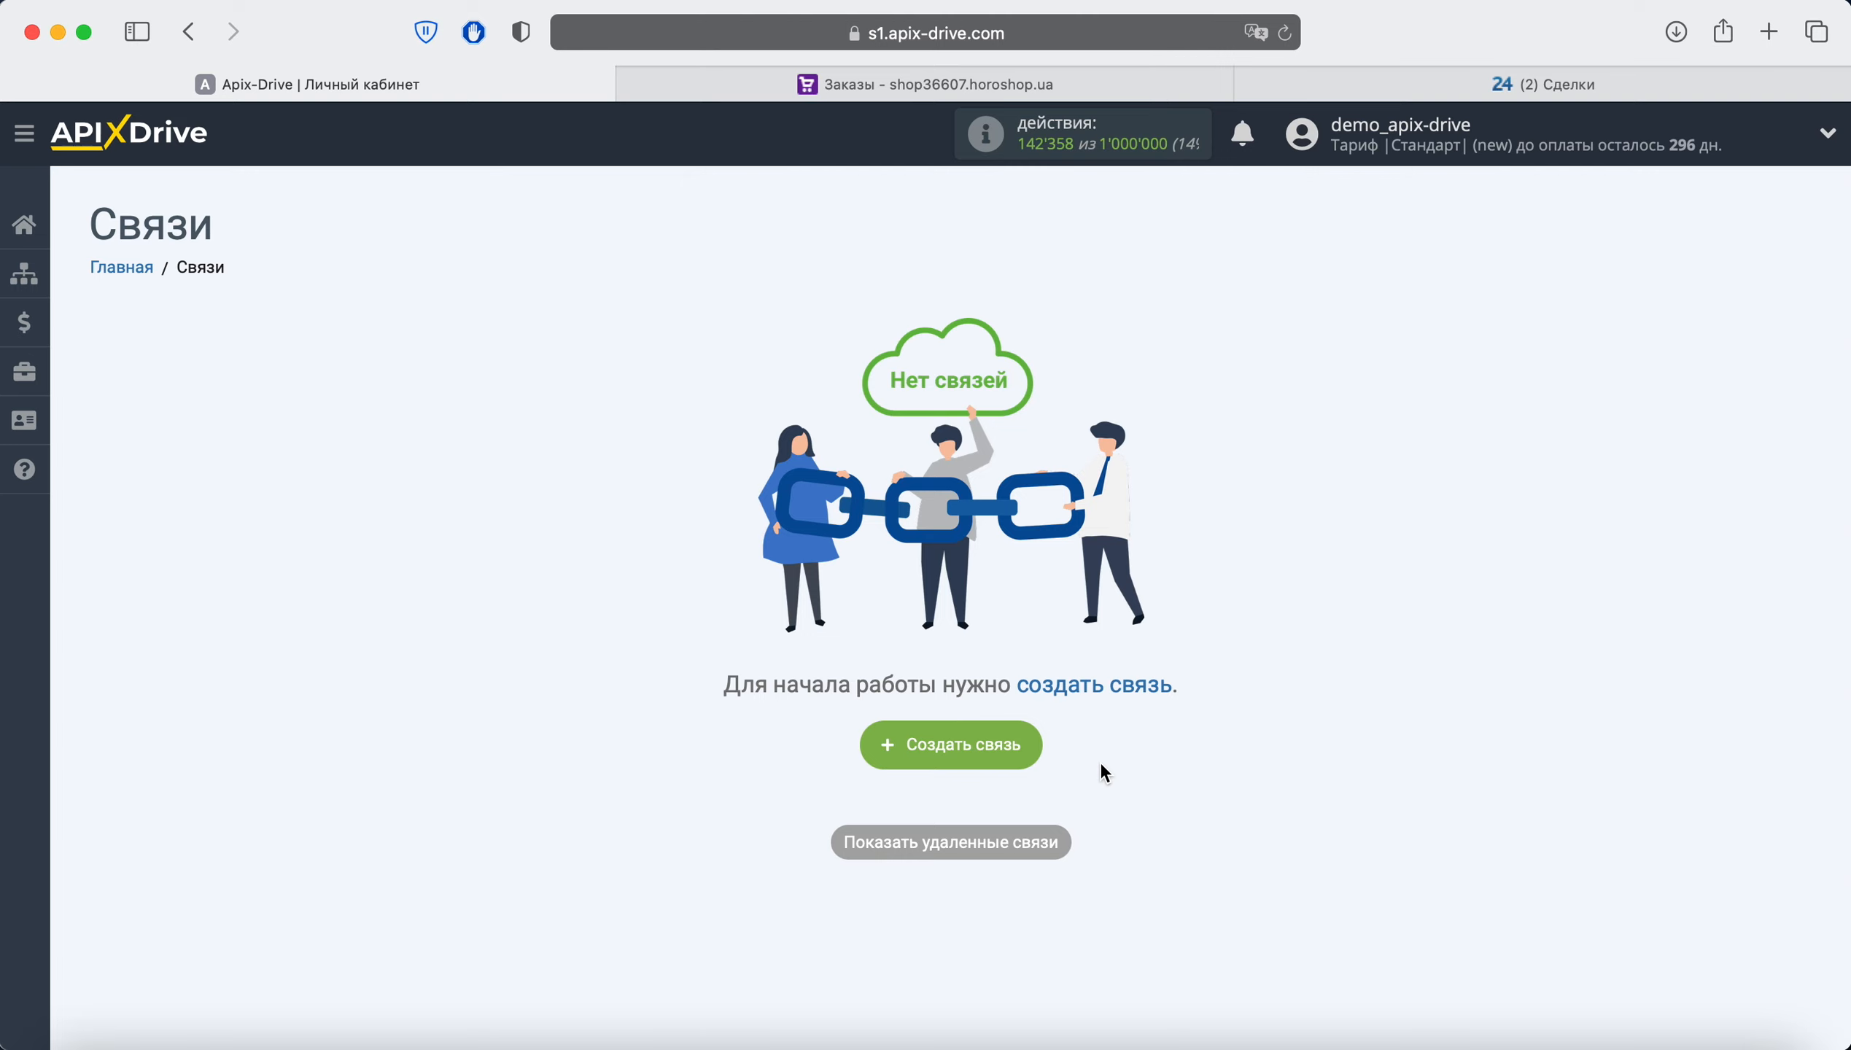
pyautogui.click(1038, 750)
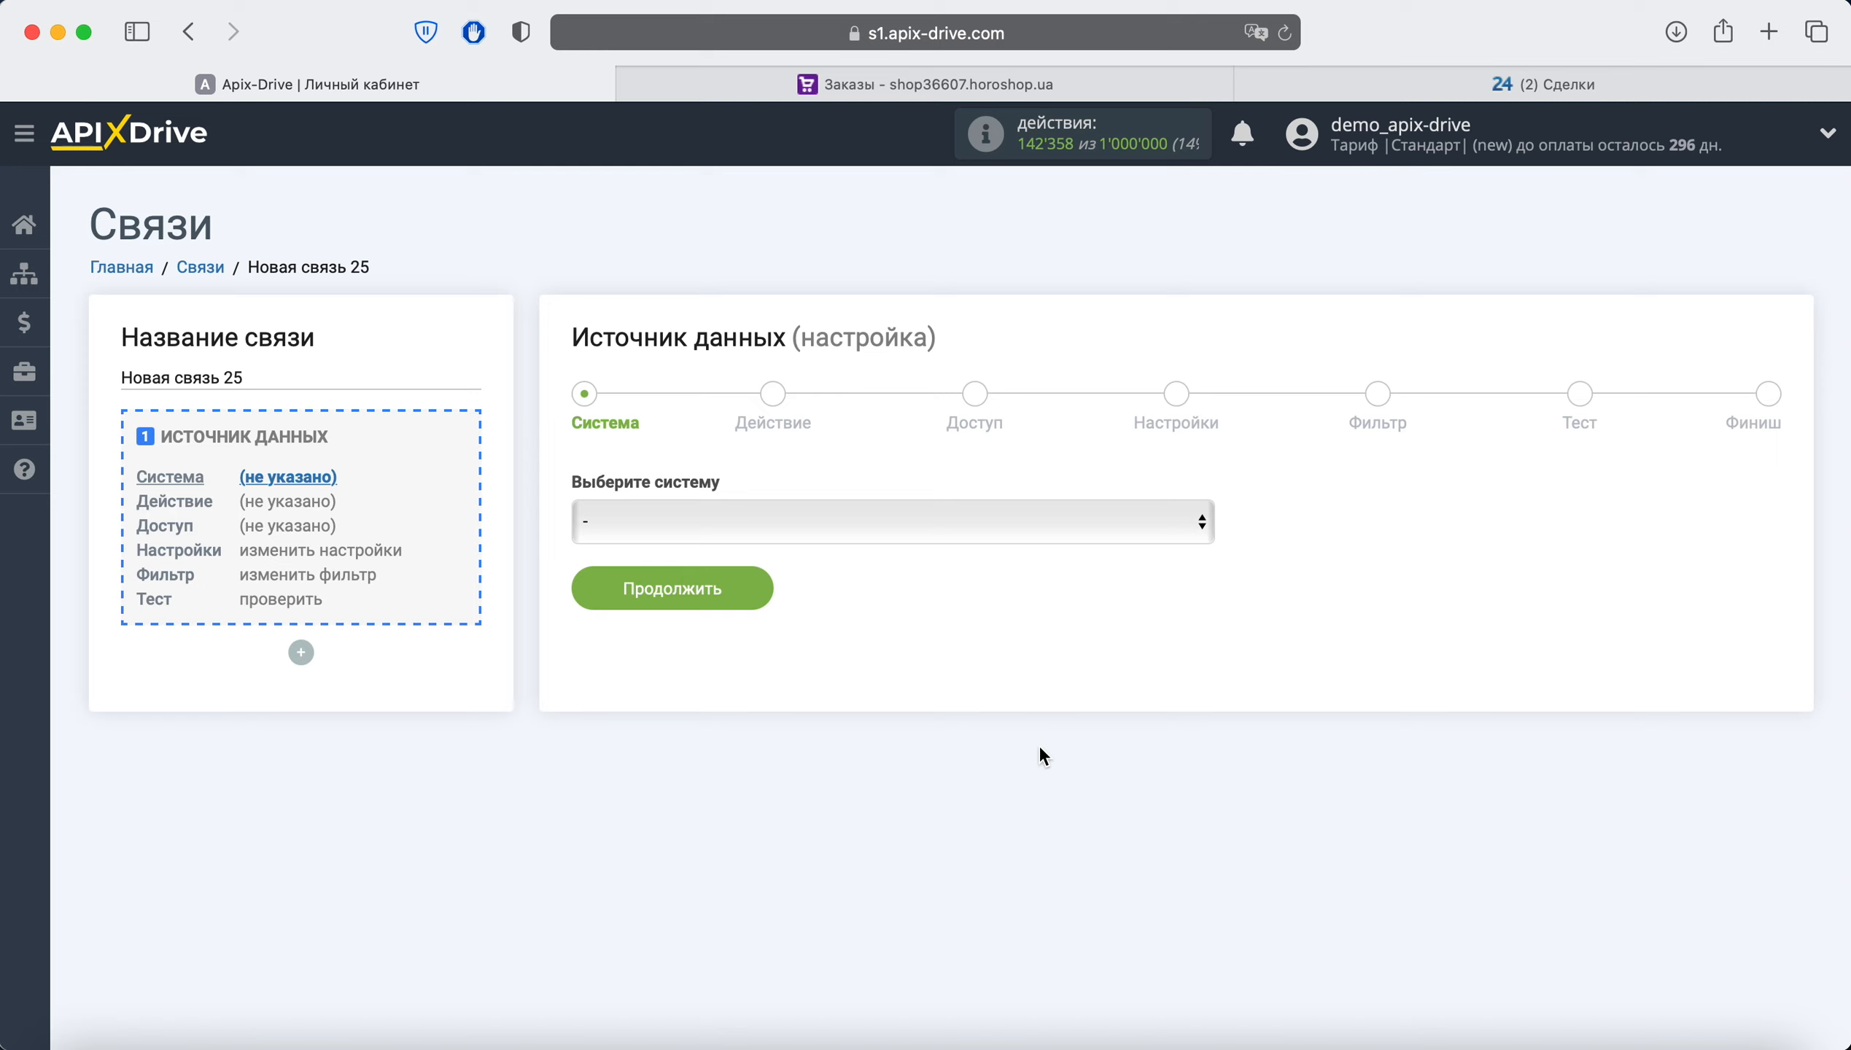
pyautogui.click(960, 519)
pyautogui.scroll(-10, 942, 633)
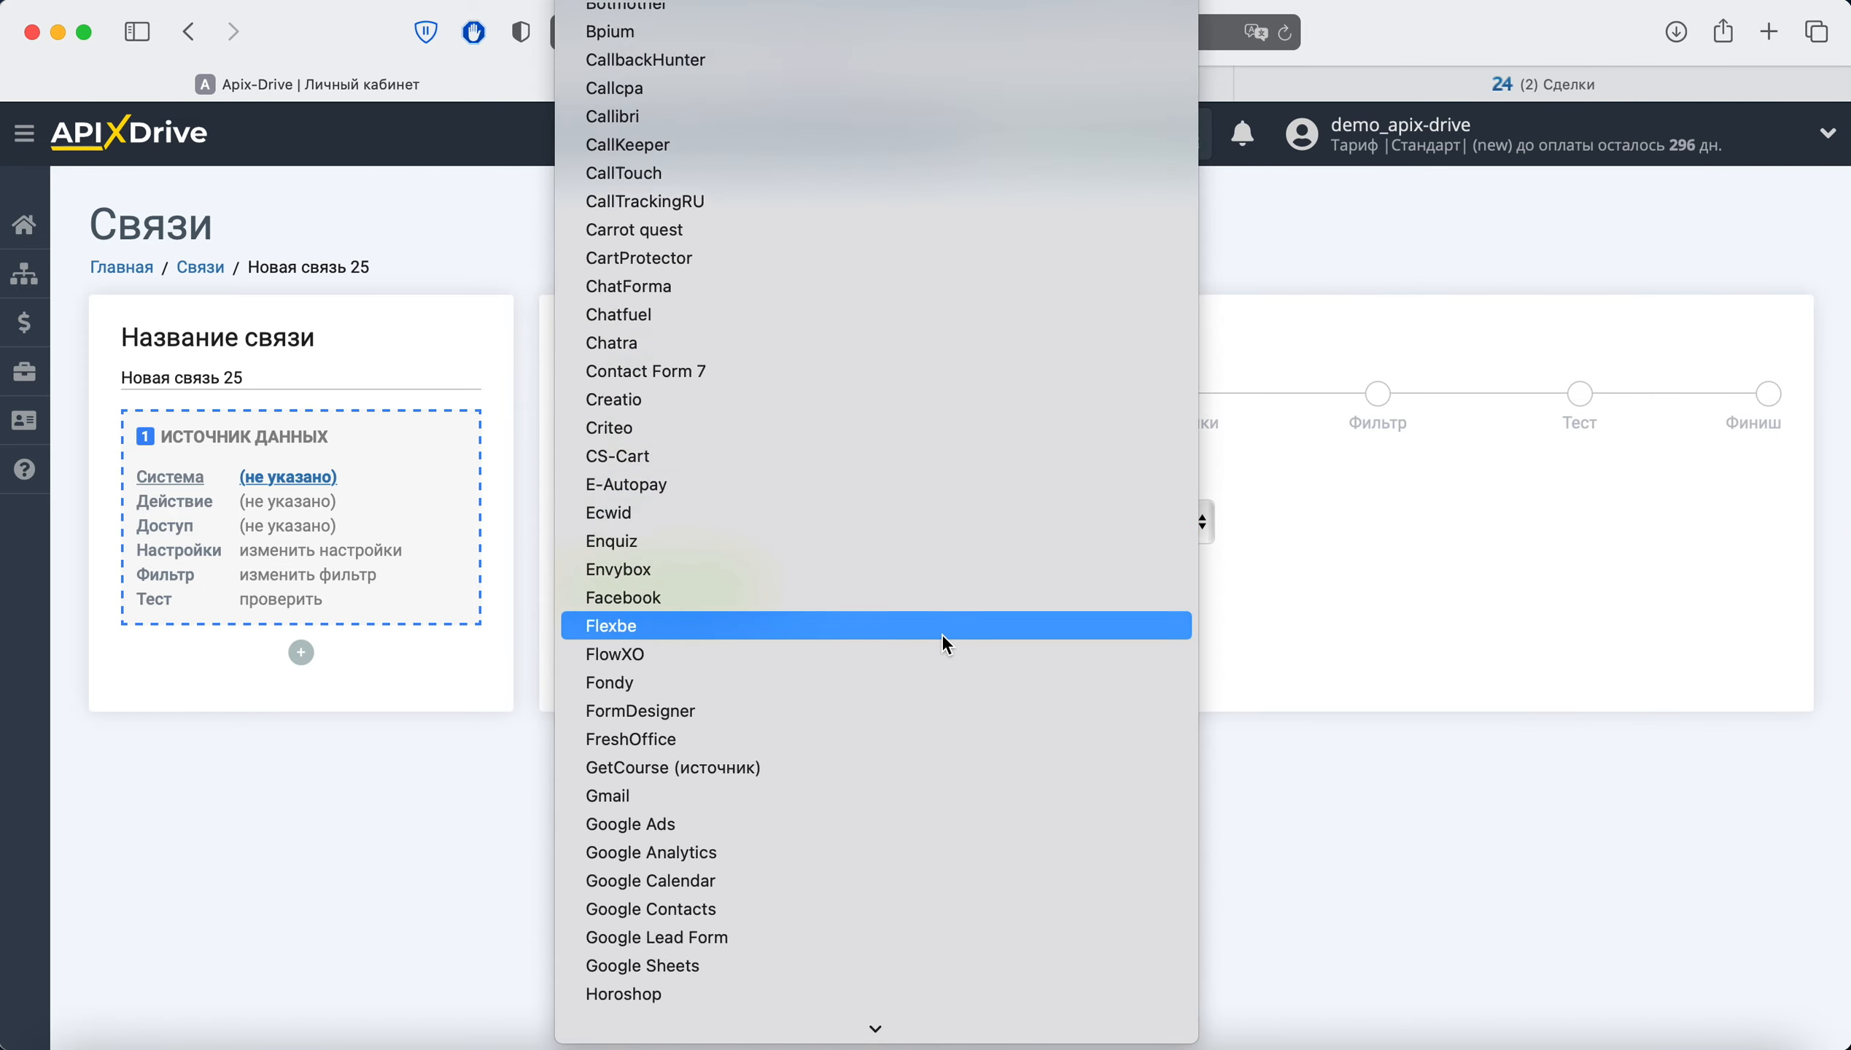
pyautogui.click(818, 734)
pyautogui.click(737, 606)
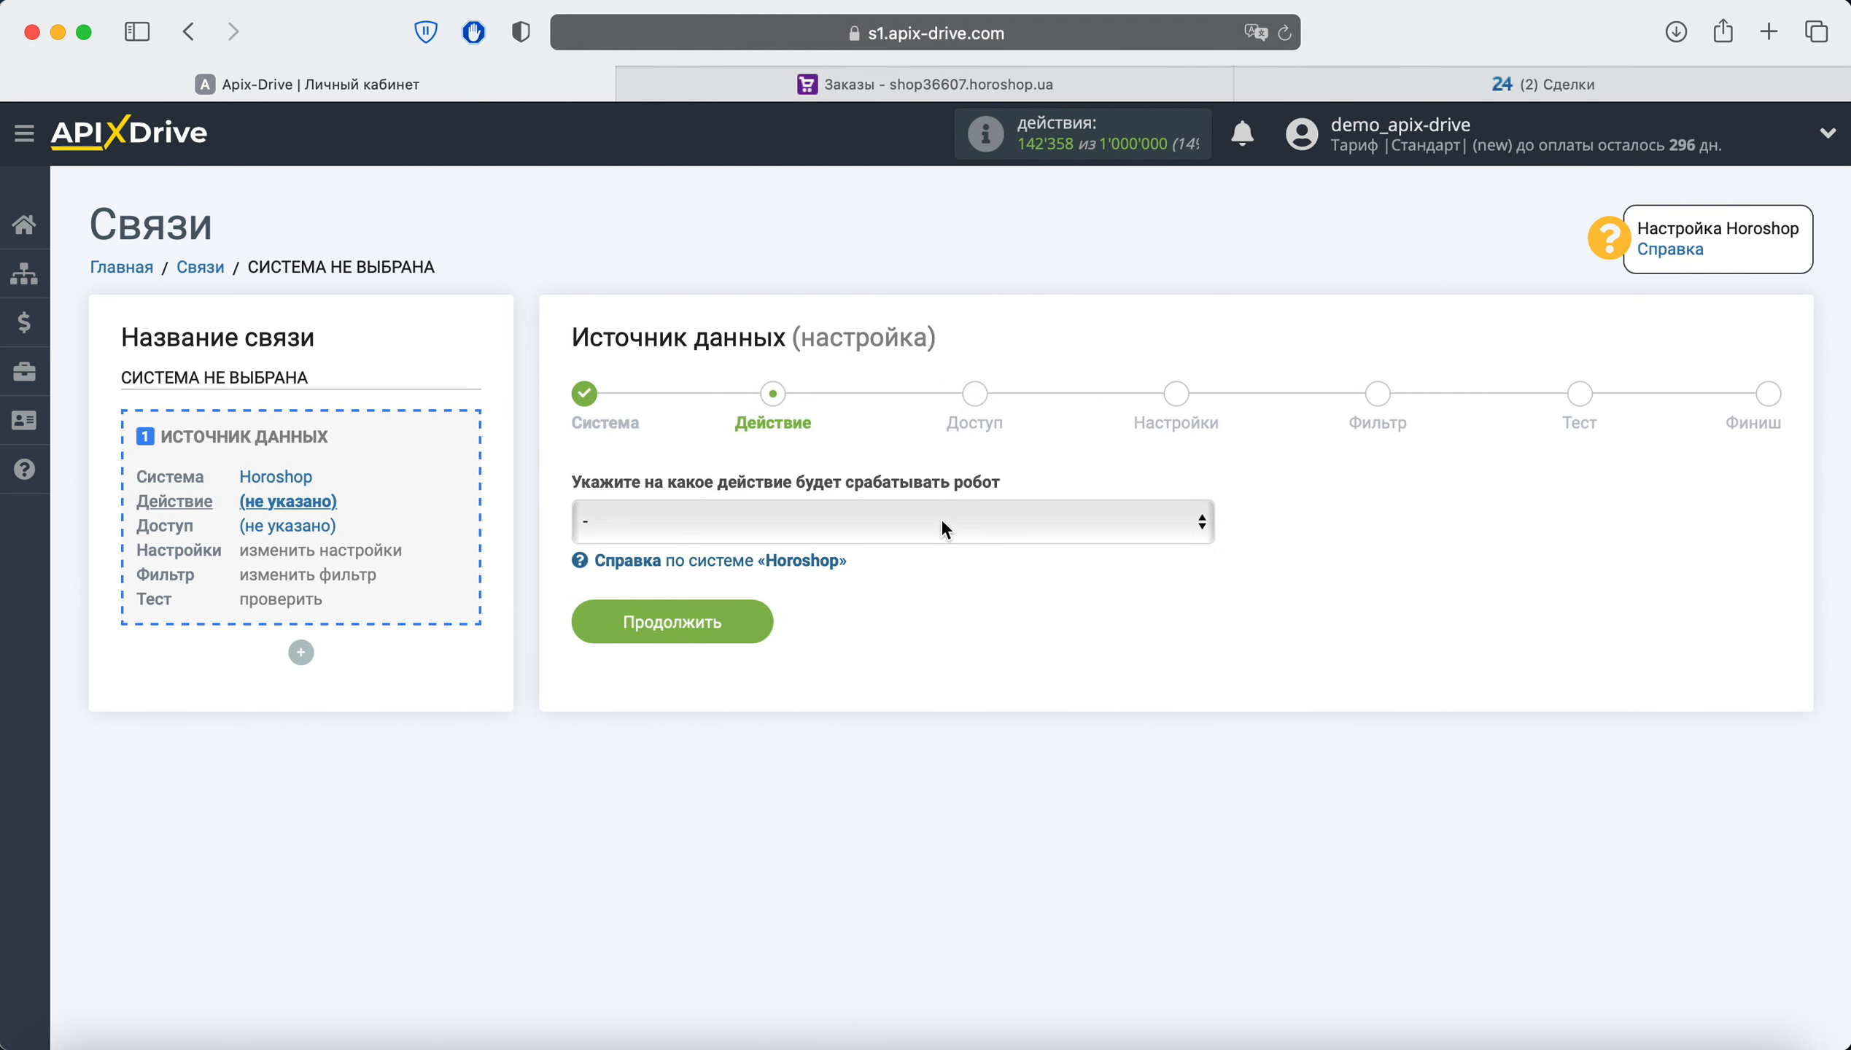
# Set the source action to «Загрузить заказы по статусу (новые)» and continue to the access stage
pyautogui.click(965, 520)
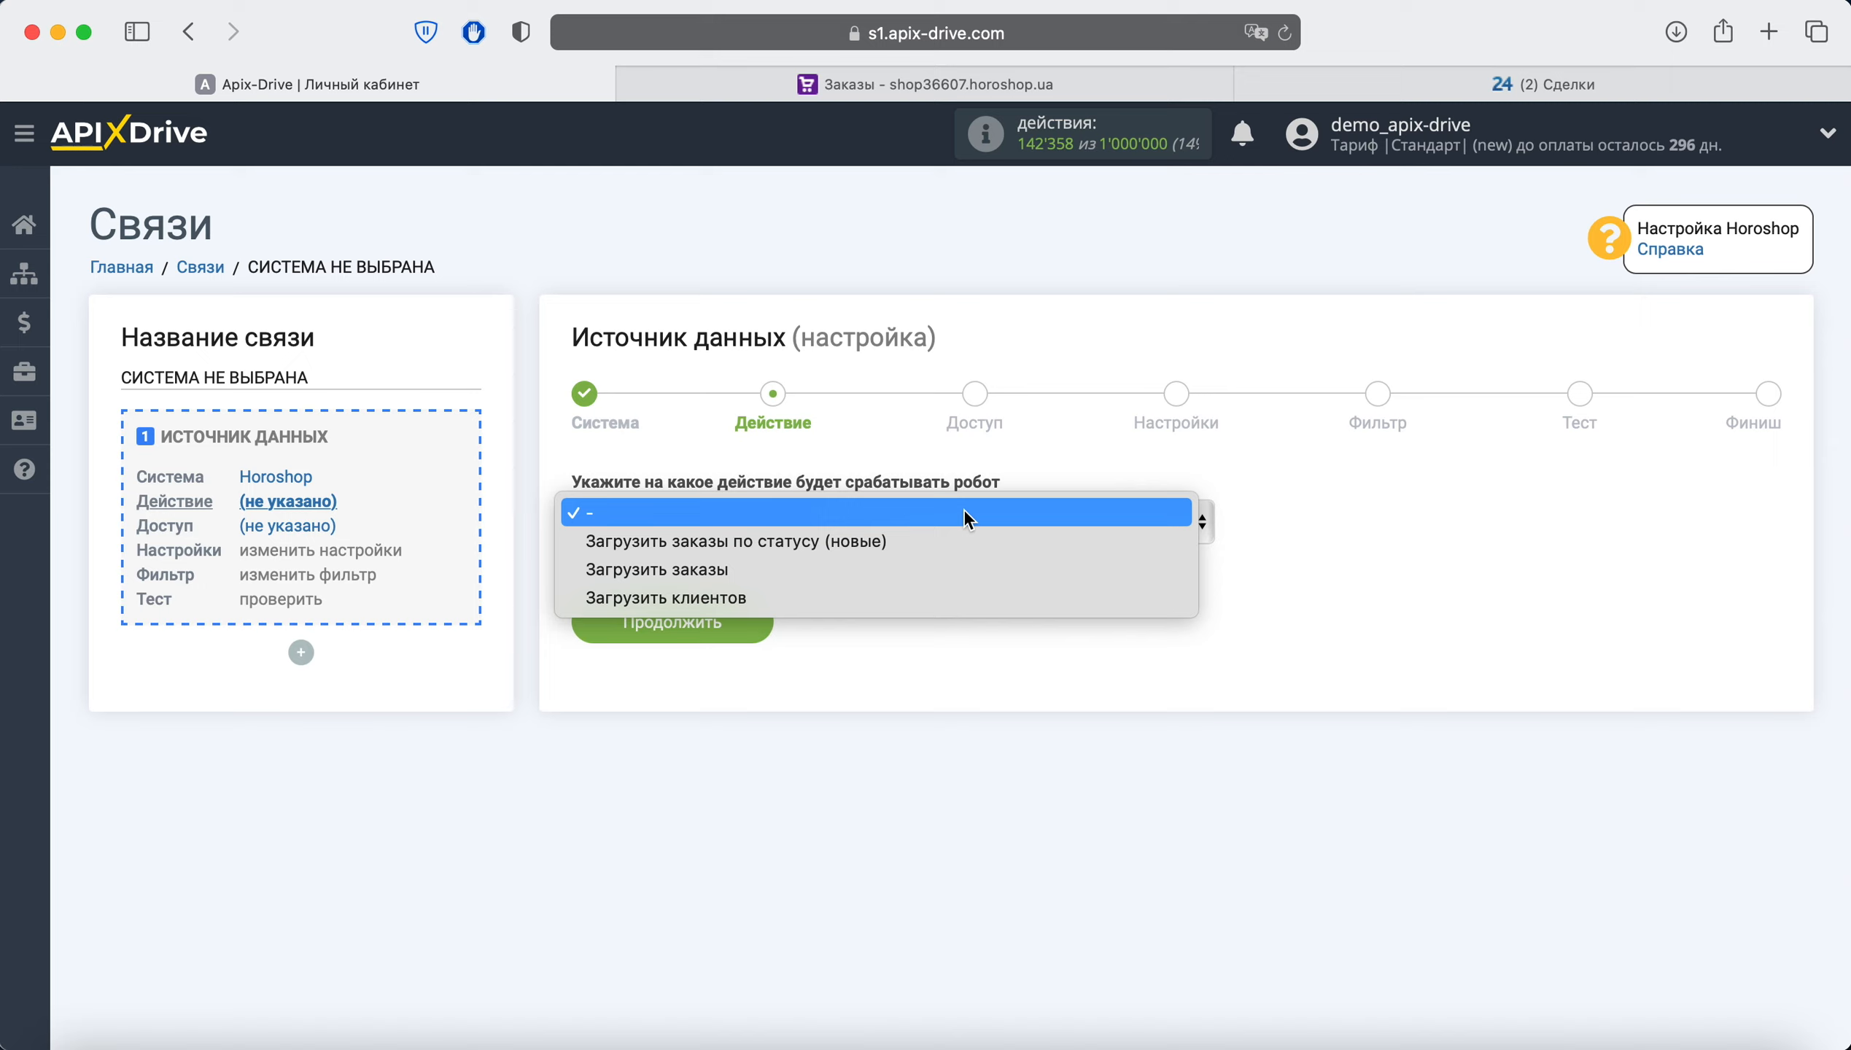
pyautogui.click(934, 544)
pyautogui.click(737, 626)
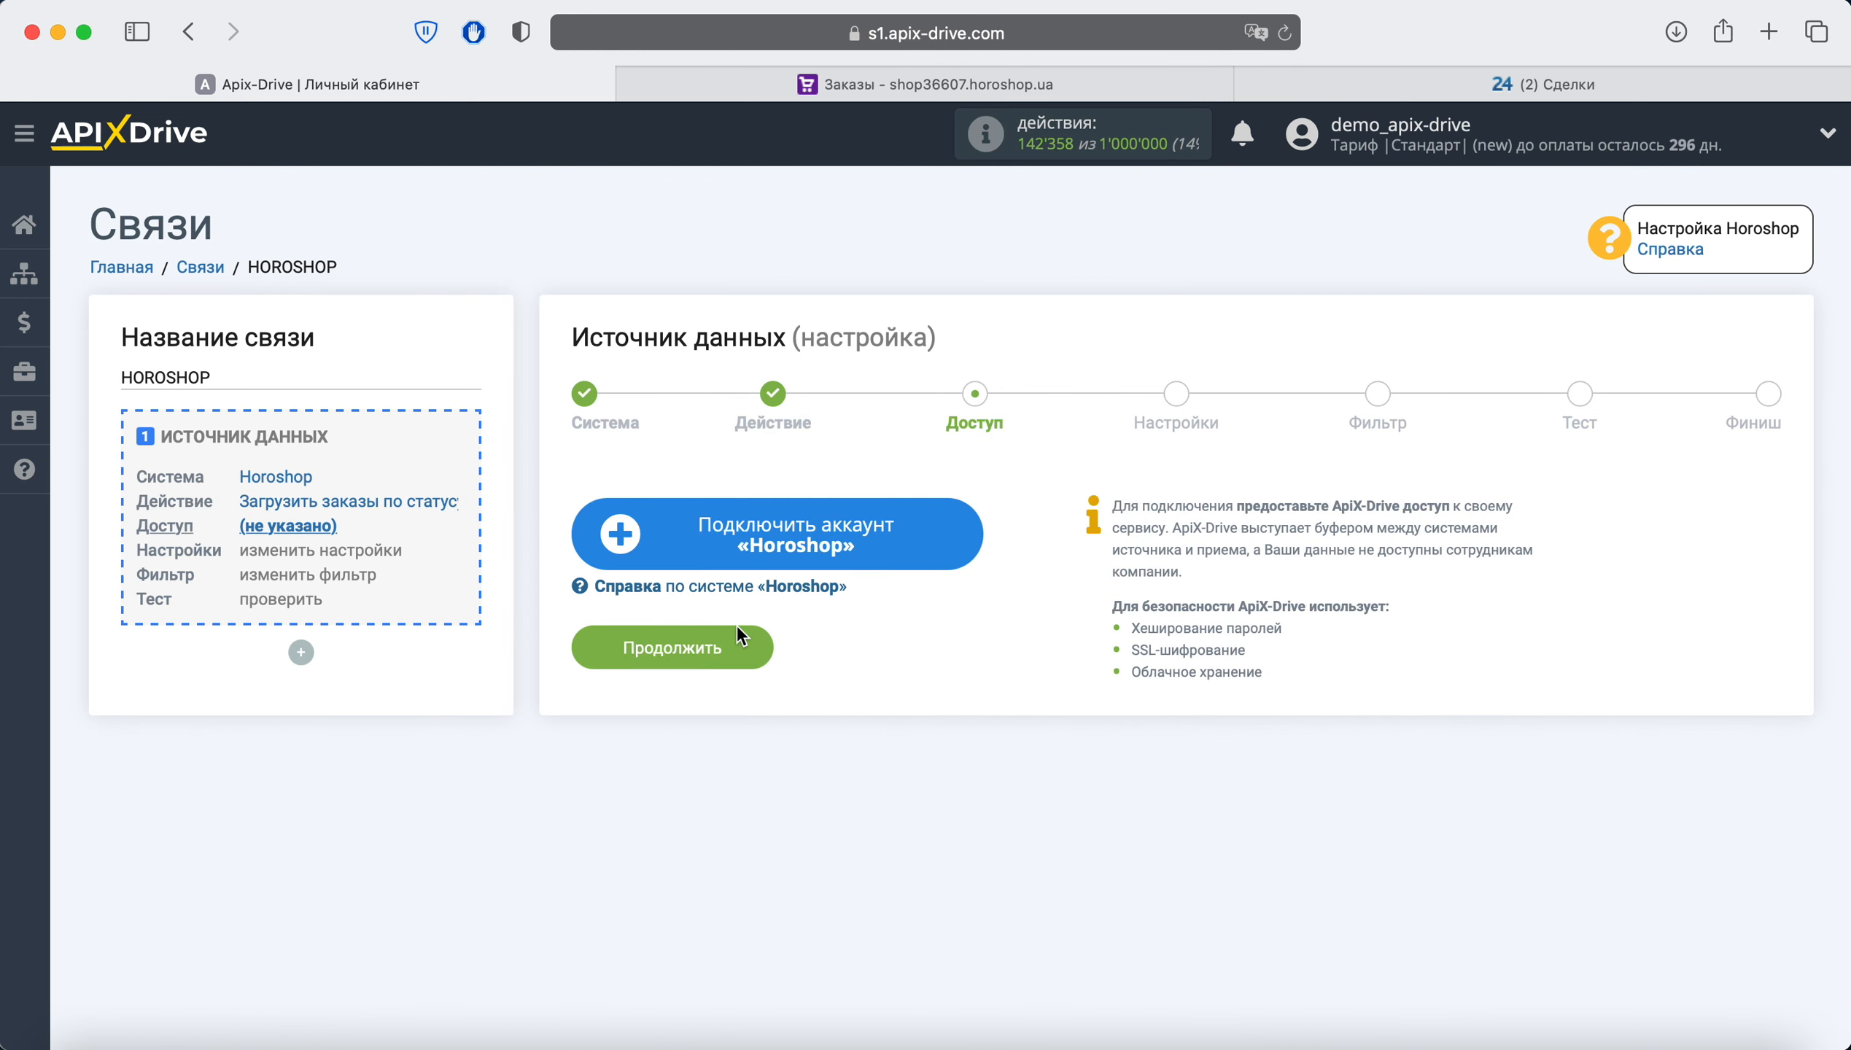
pyautogui.click(723, 545)
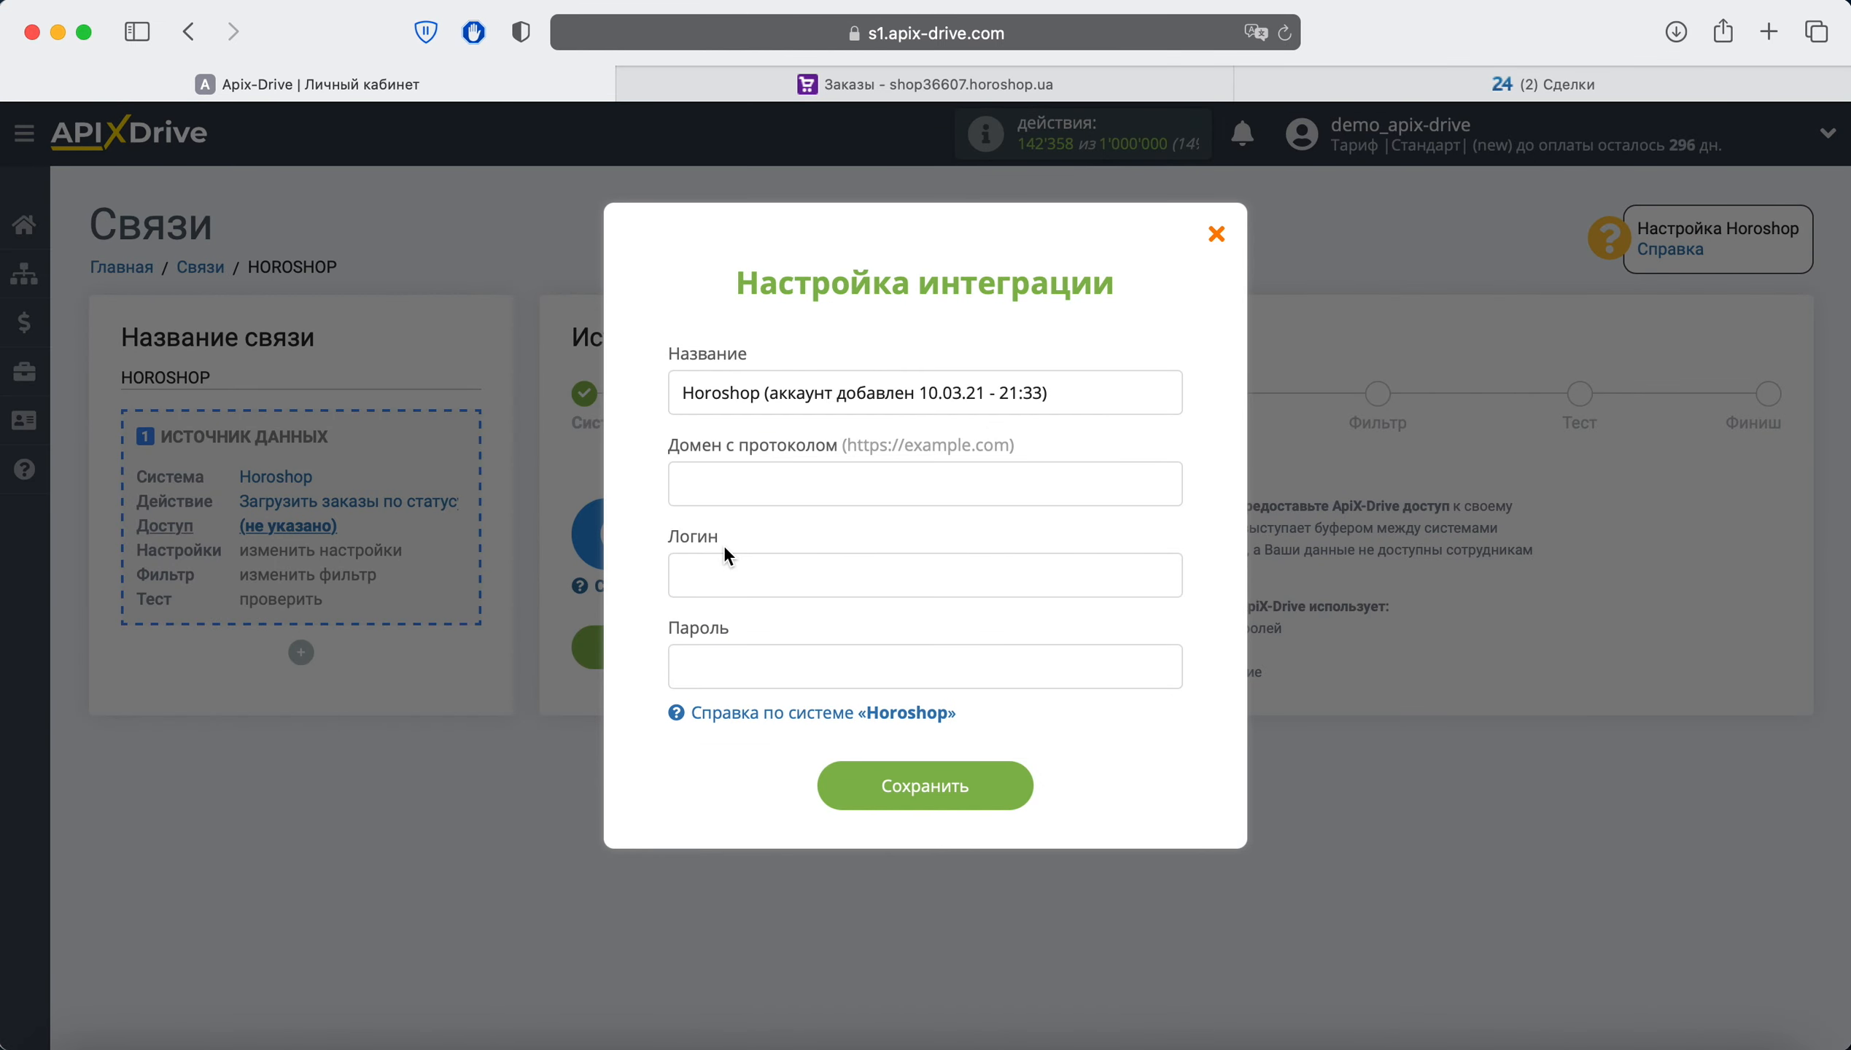
pyautogui.click(895, 85)
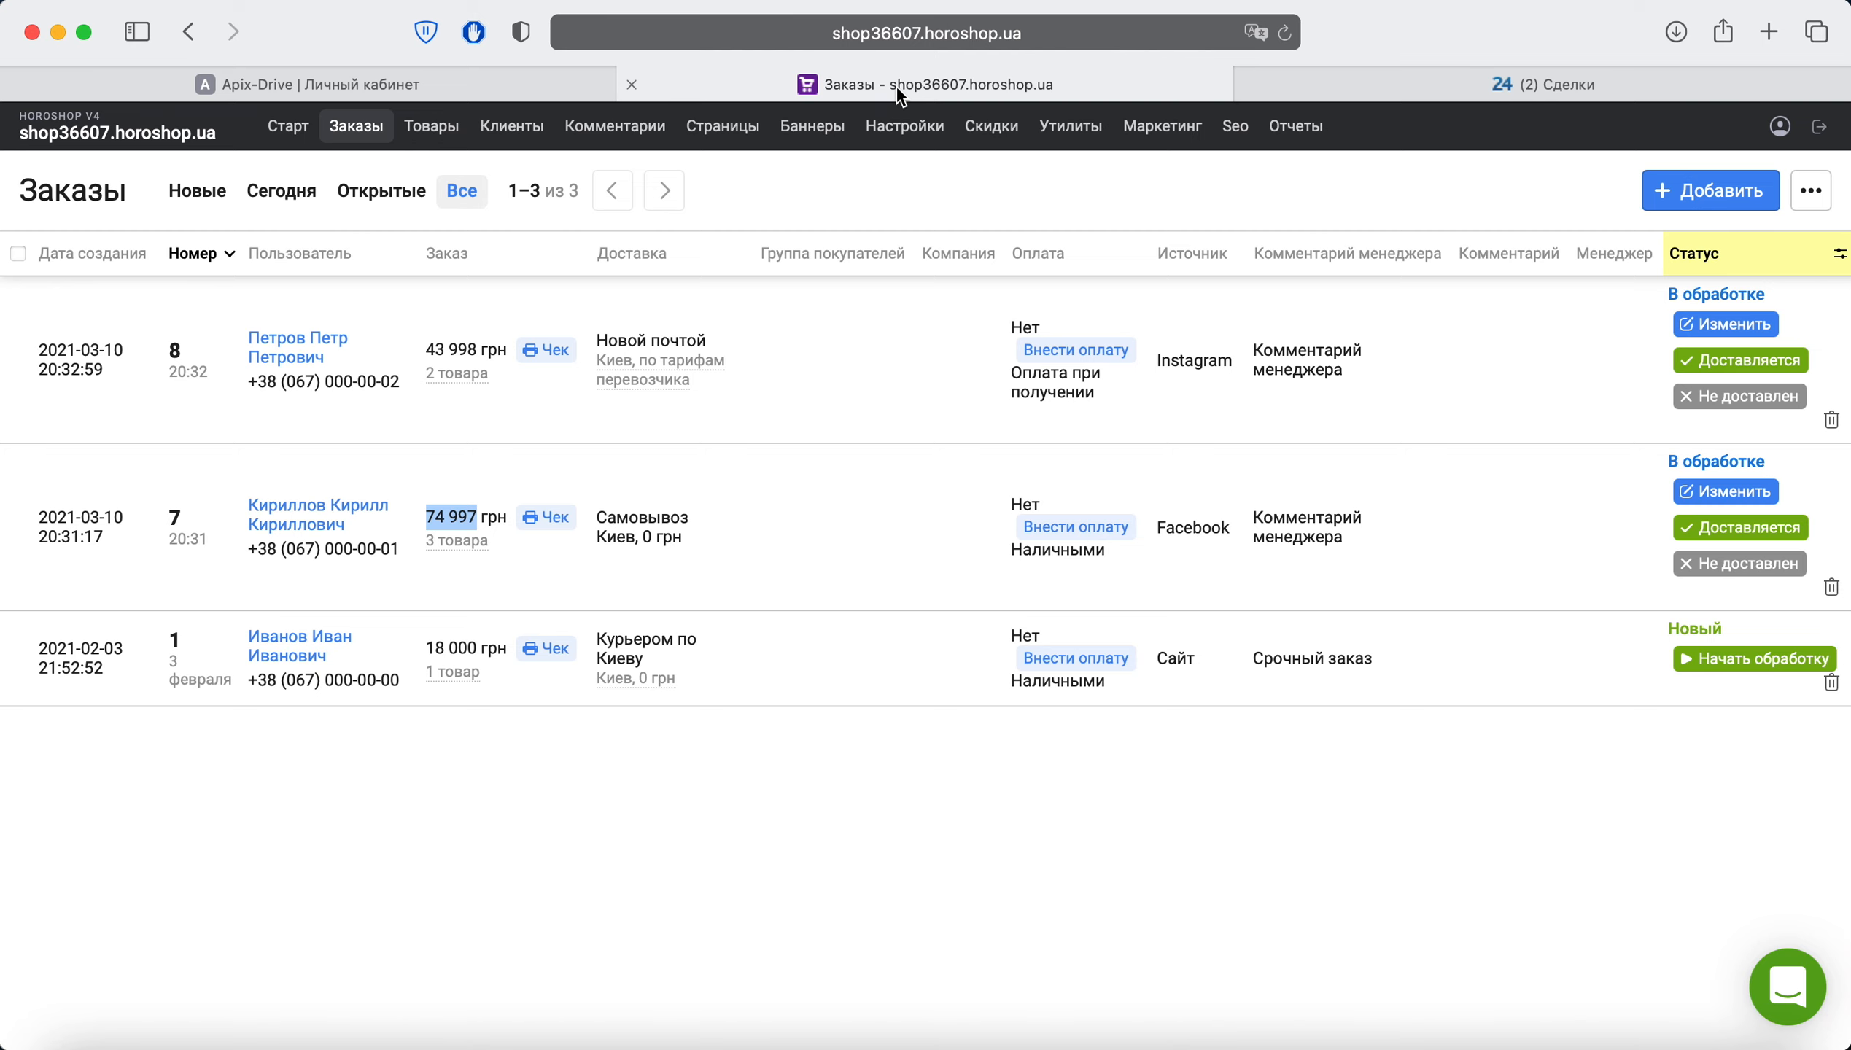
pyautogui.click(889, 36)
pyautogui.click(891, 33)
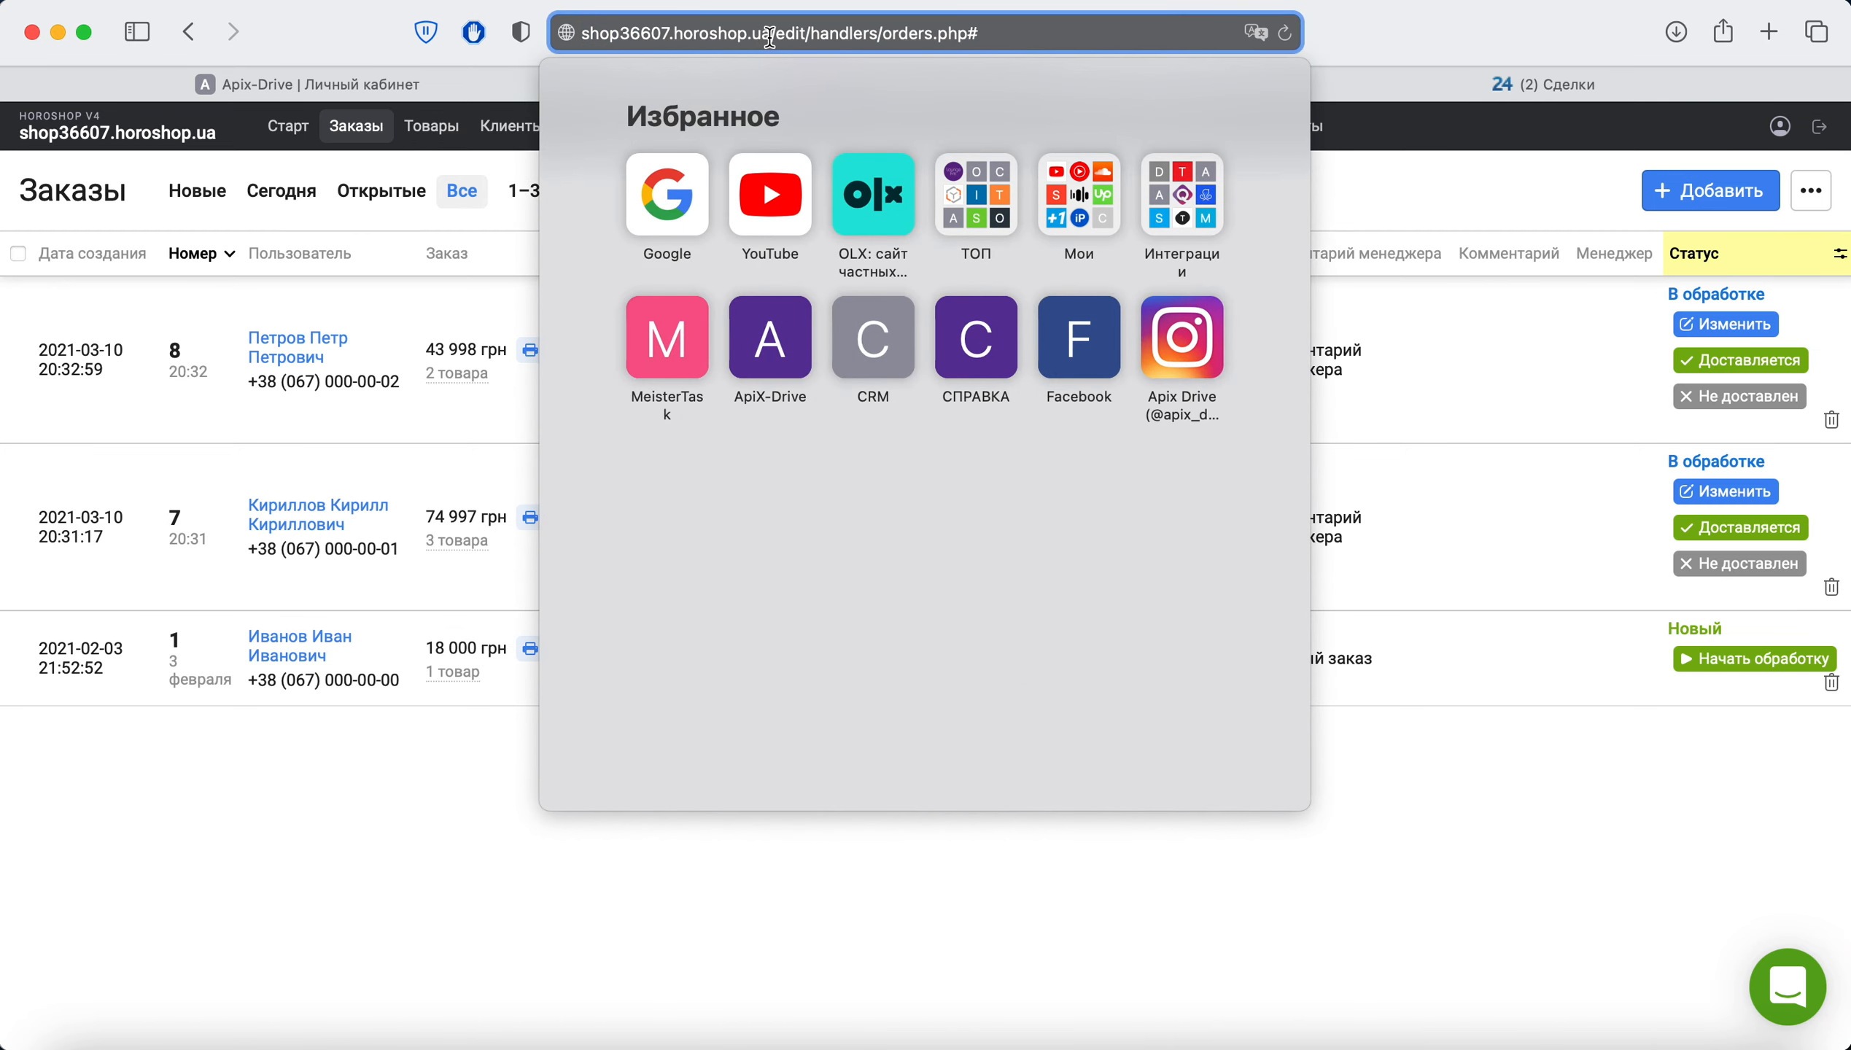
pyautogui.moveTo(769, 33); pyautogui.dragTo(581, 32)
pyautogui.rightClick(632, 37)
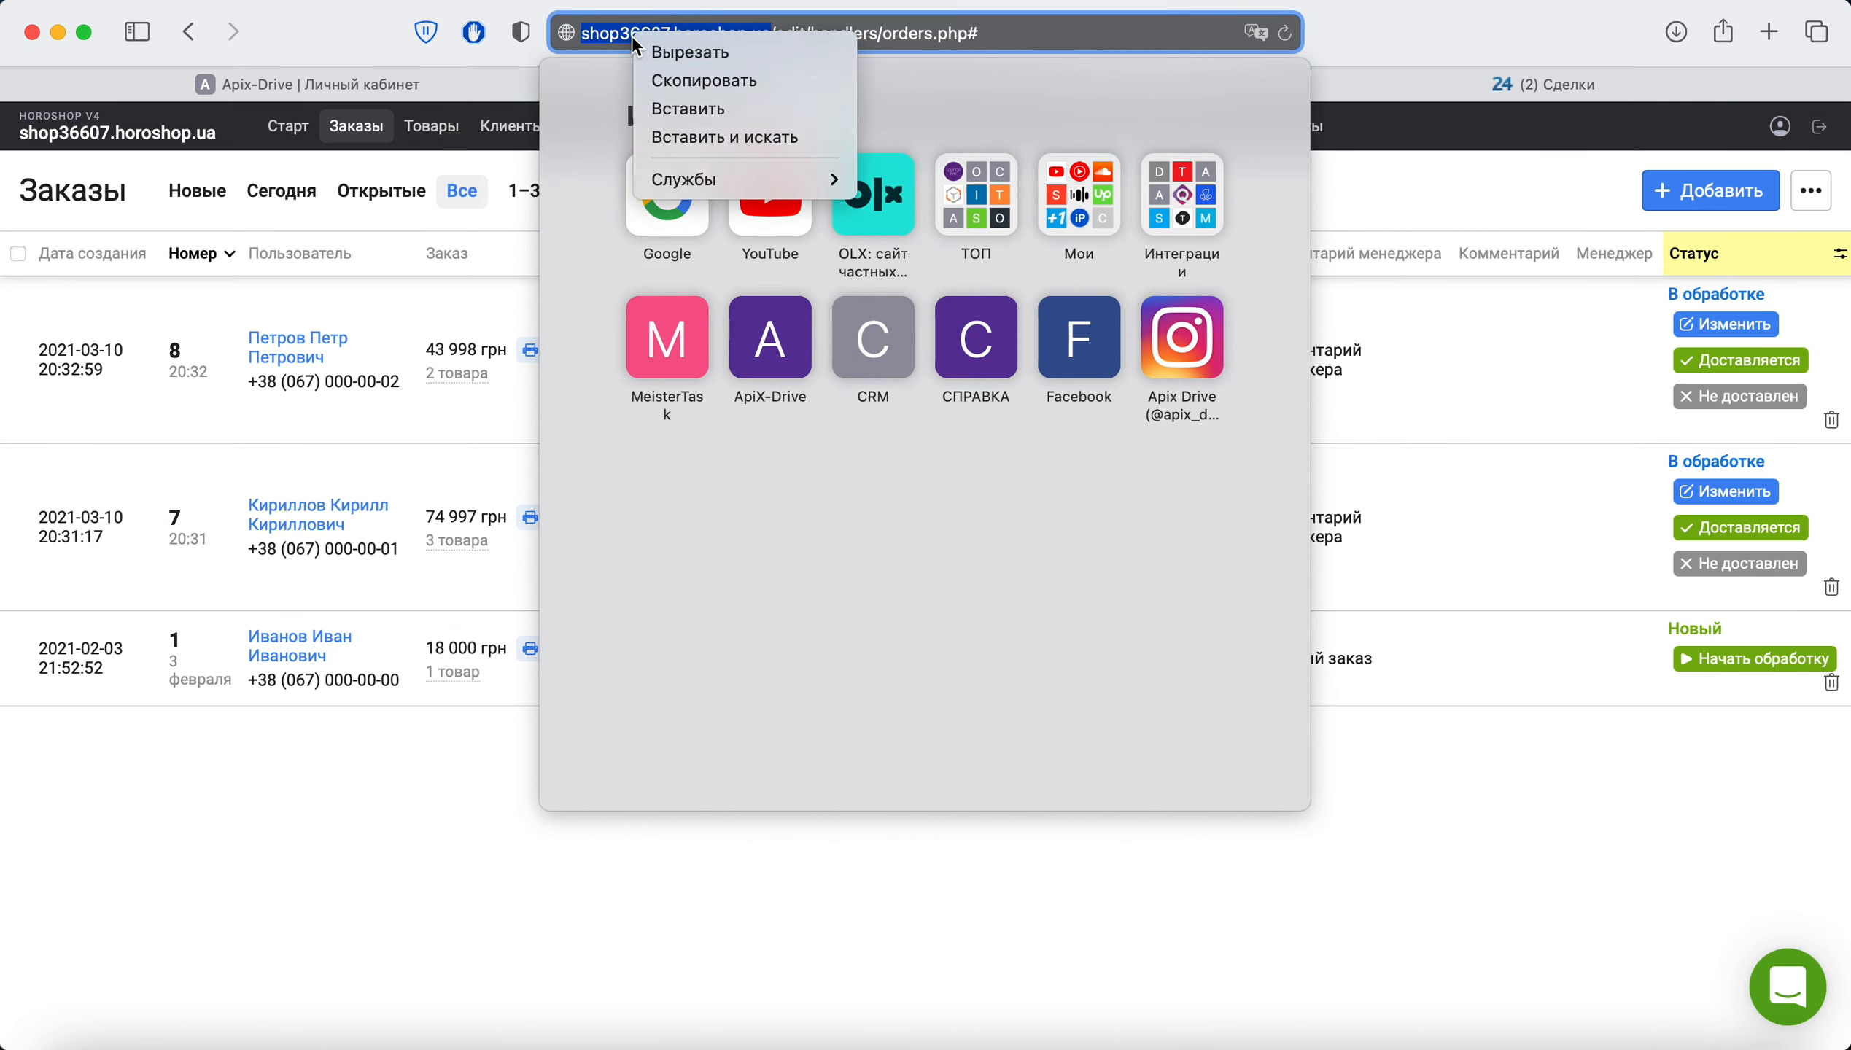
pyautogui.click(691, 78)
pyautogui.click(424, 86)
pyautogui.rightClick(753, 478)
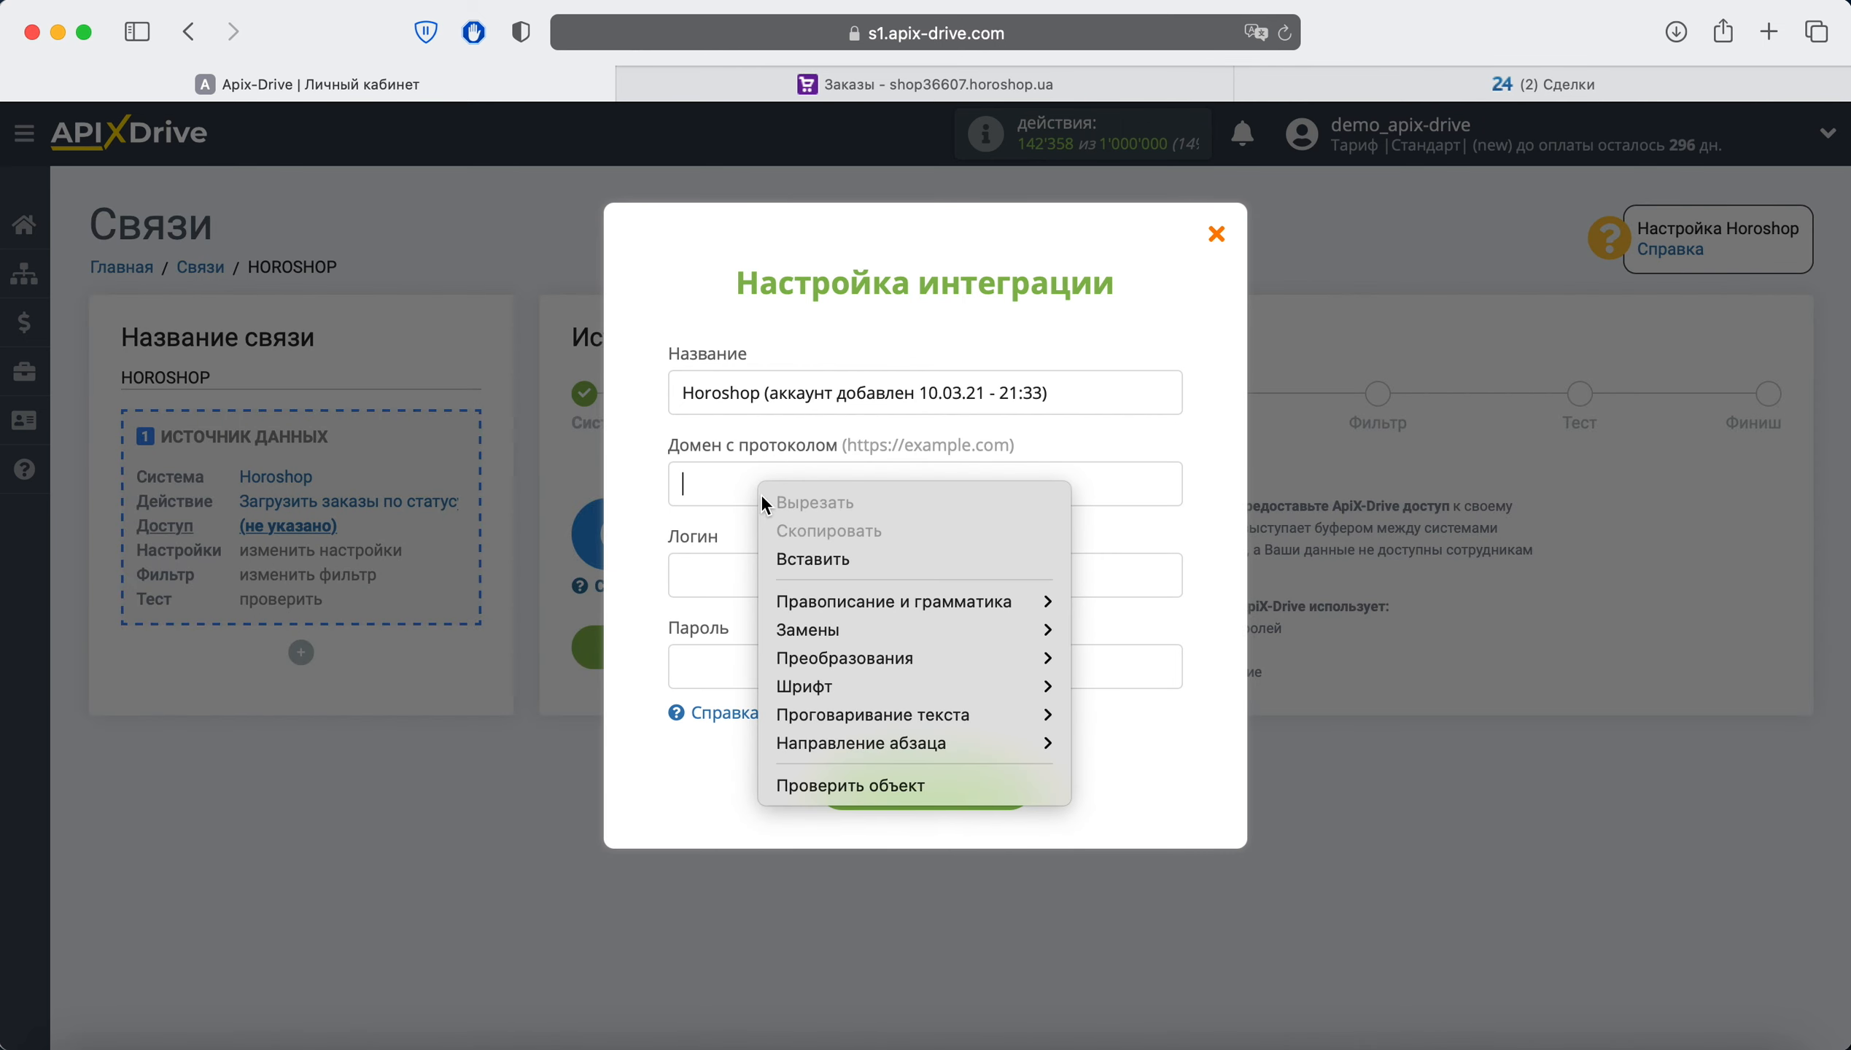
pyautogui.click(804, 554)
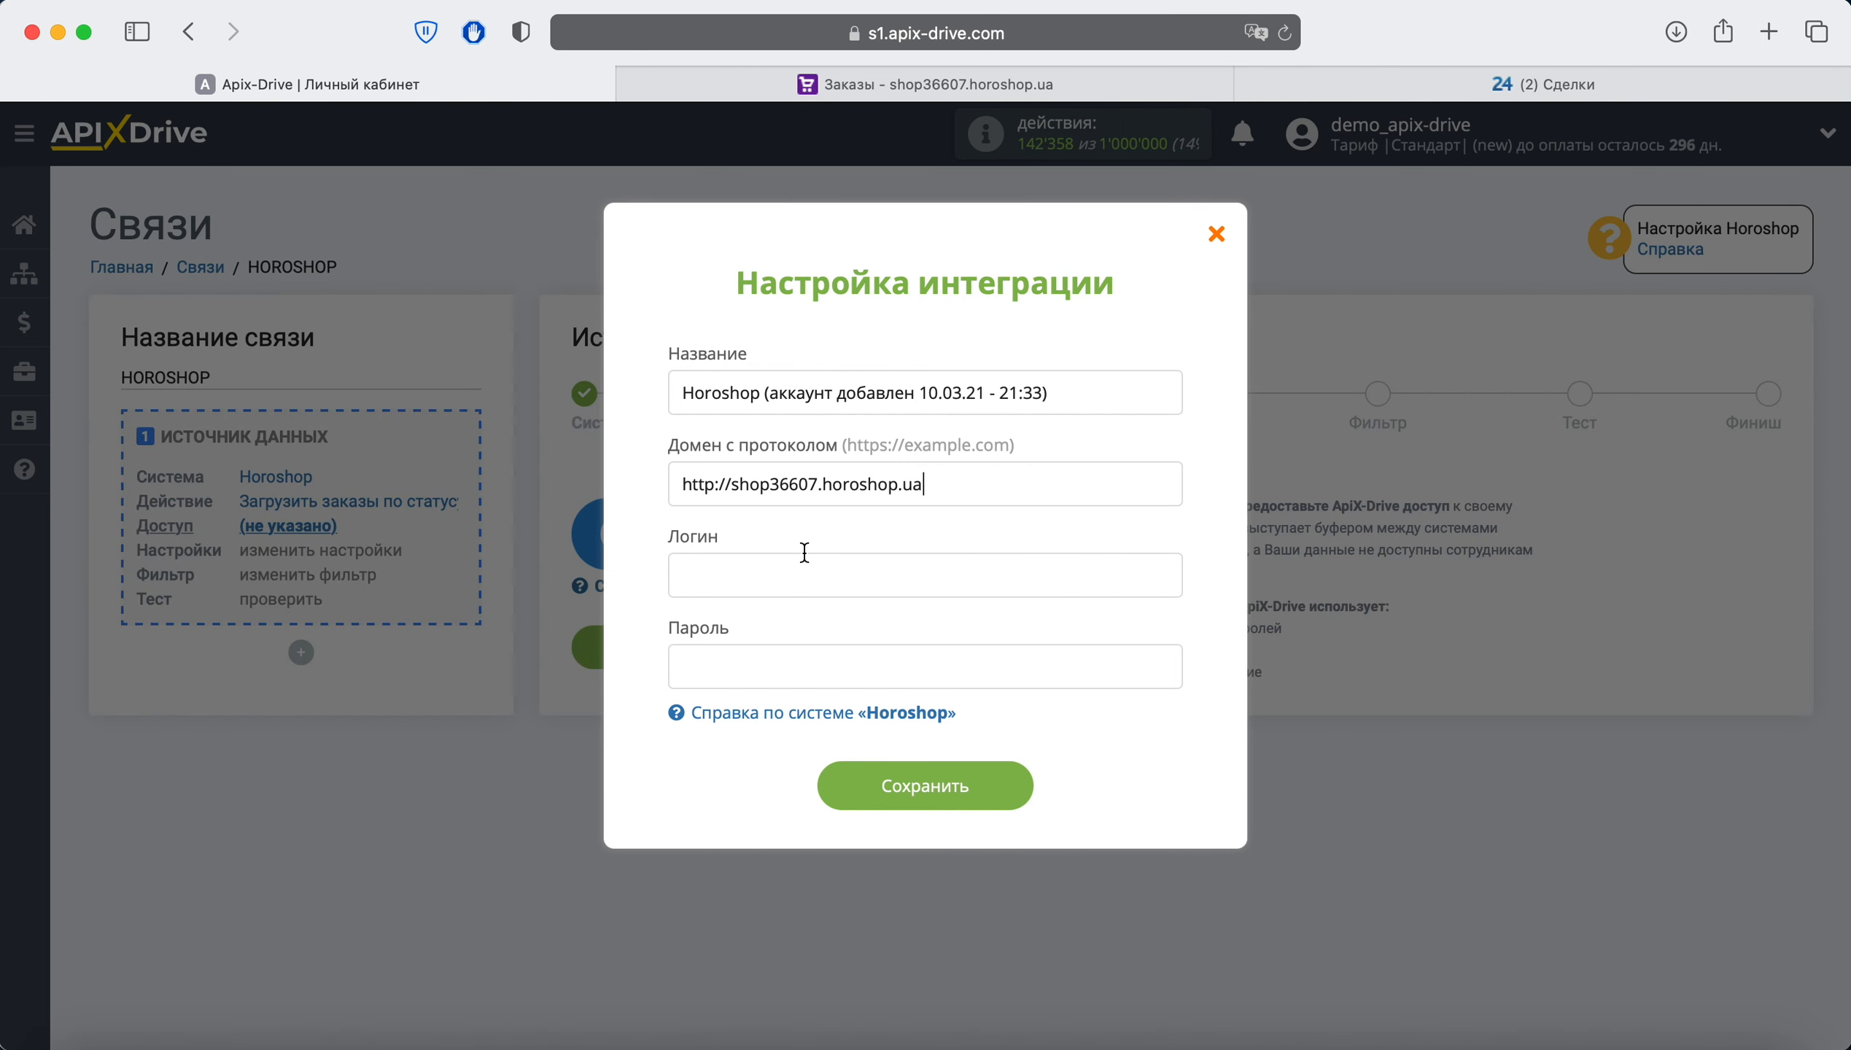
# Enter the Horoshop login and account password, save the integration, and continue with the connected account
pyautogui.rightClick(772, 574)
pyautogui.click(857, 650)
pyautogui.rightClick(820, 664)
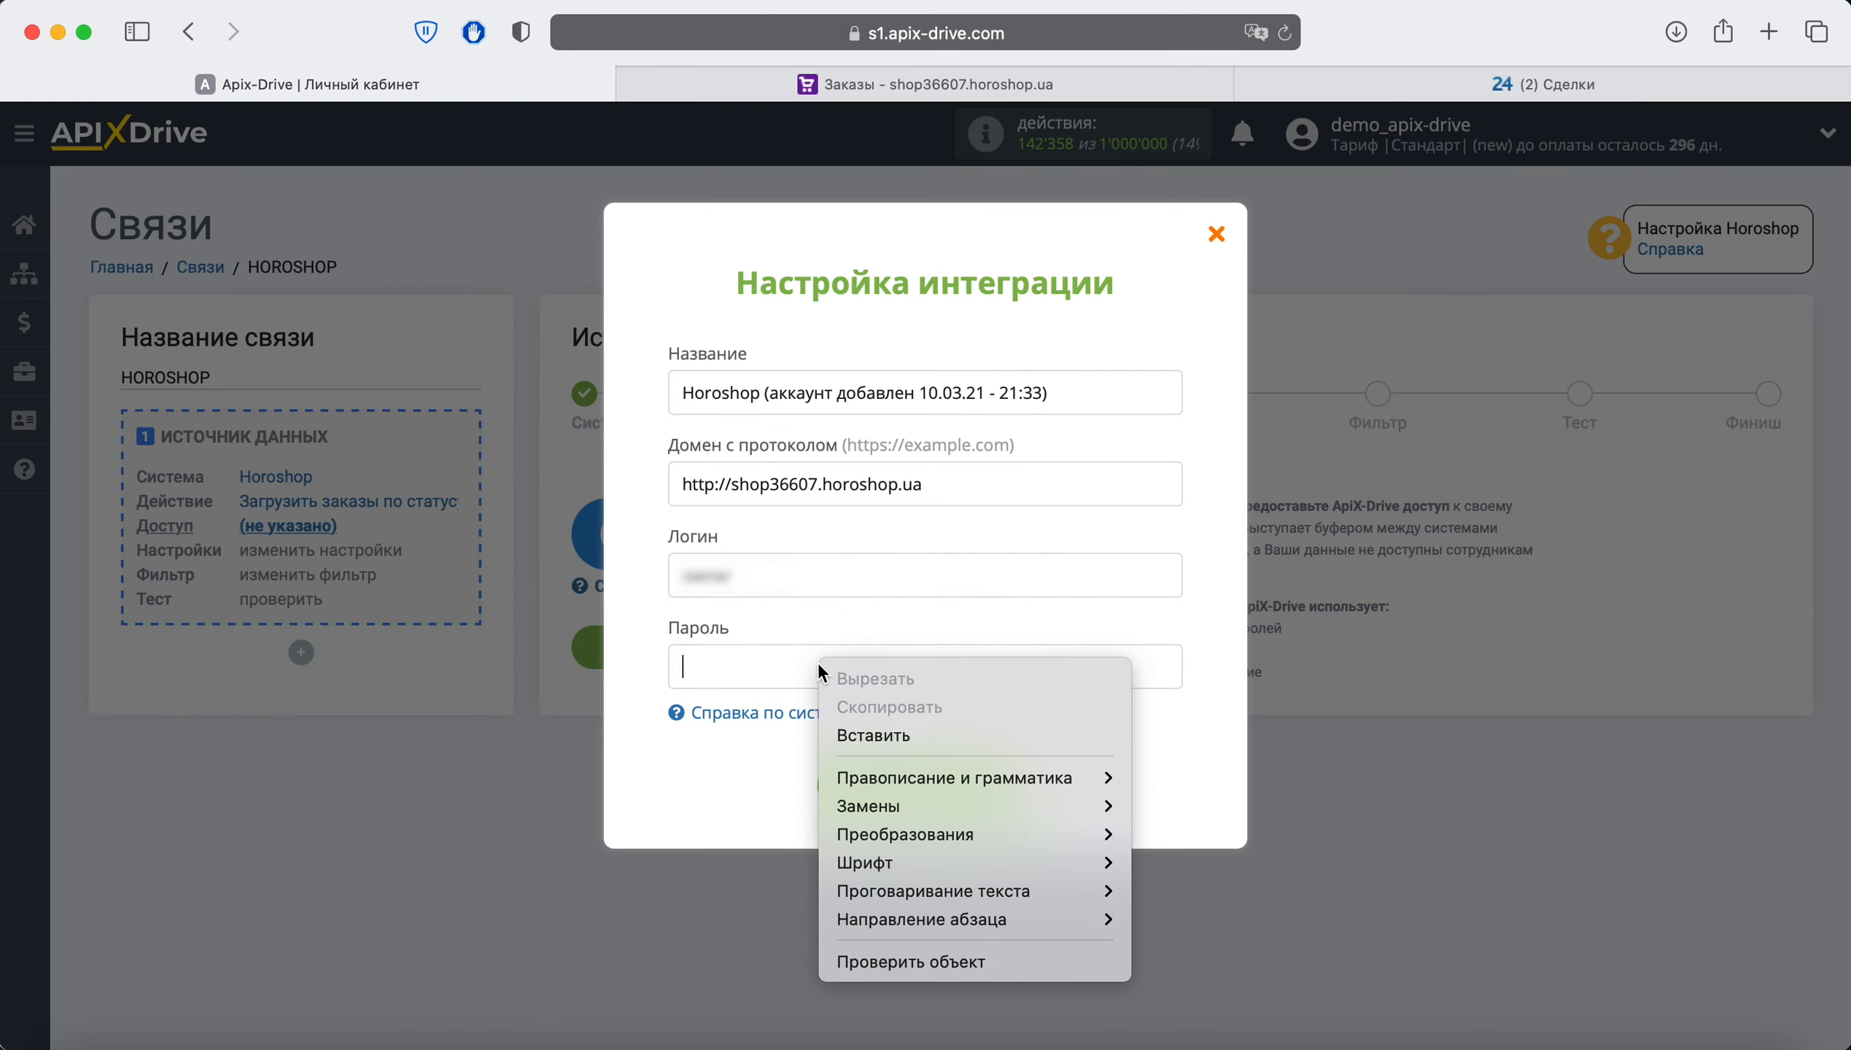
pyautogui.click(877, 733)
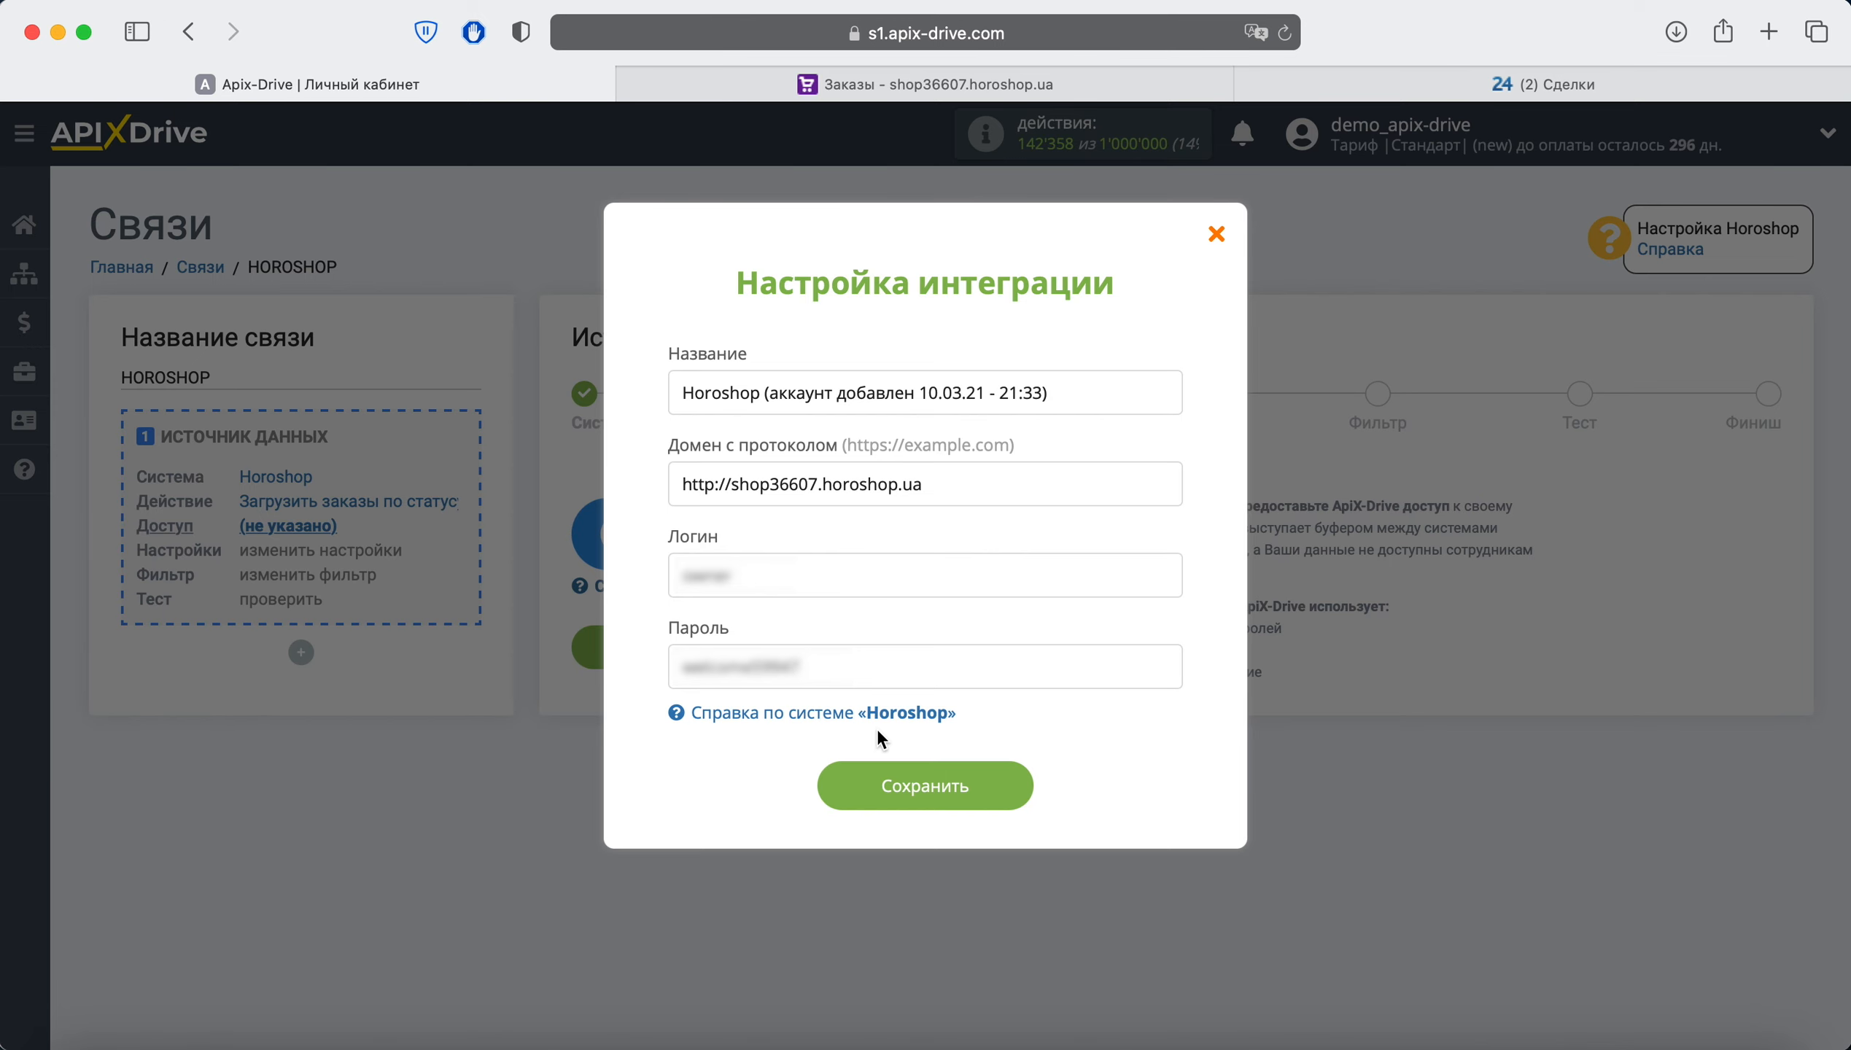
pyautogui.click(857, 787)
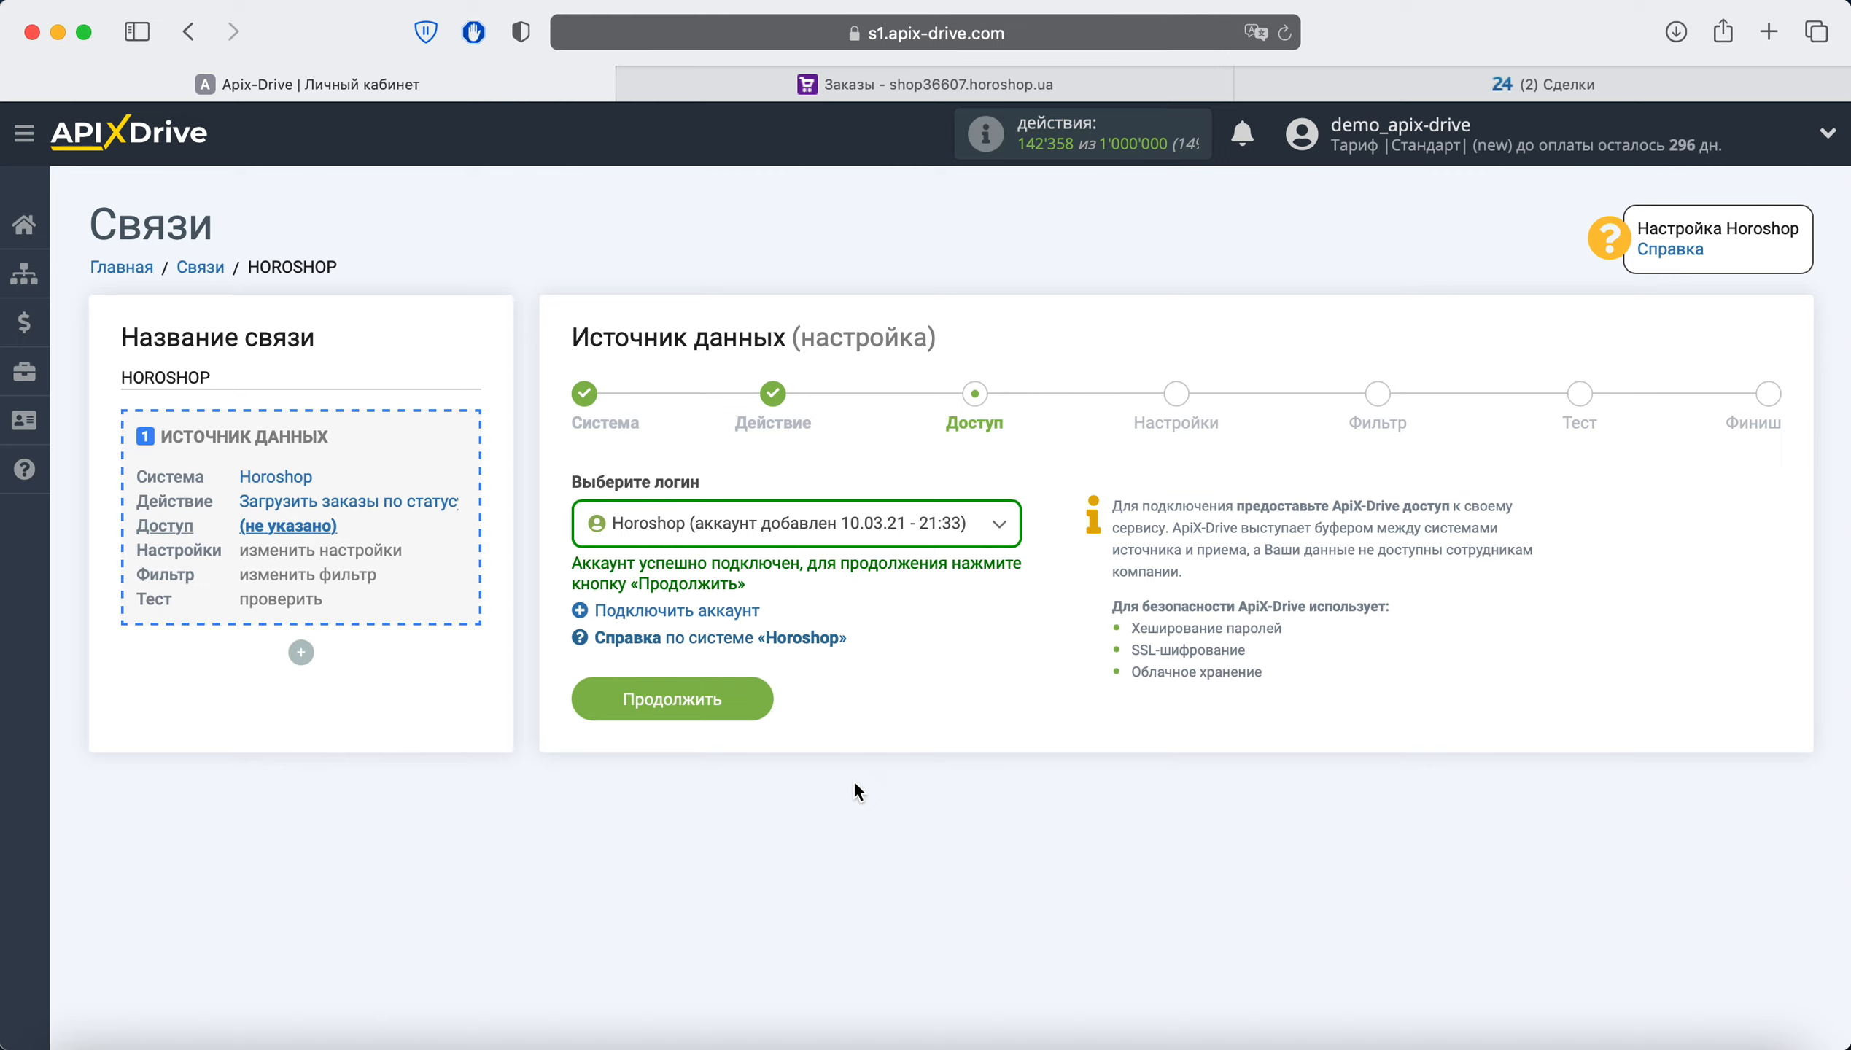
pyautogui.click(746, 700)
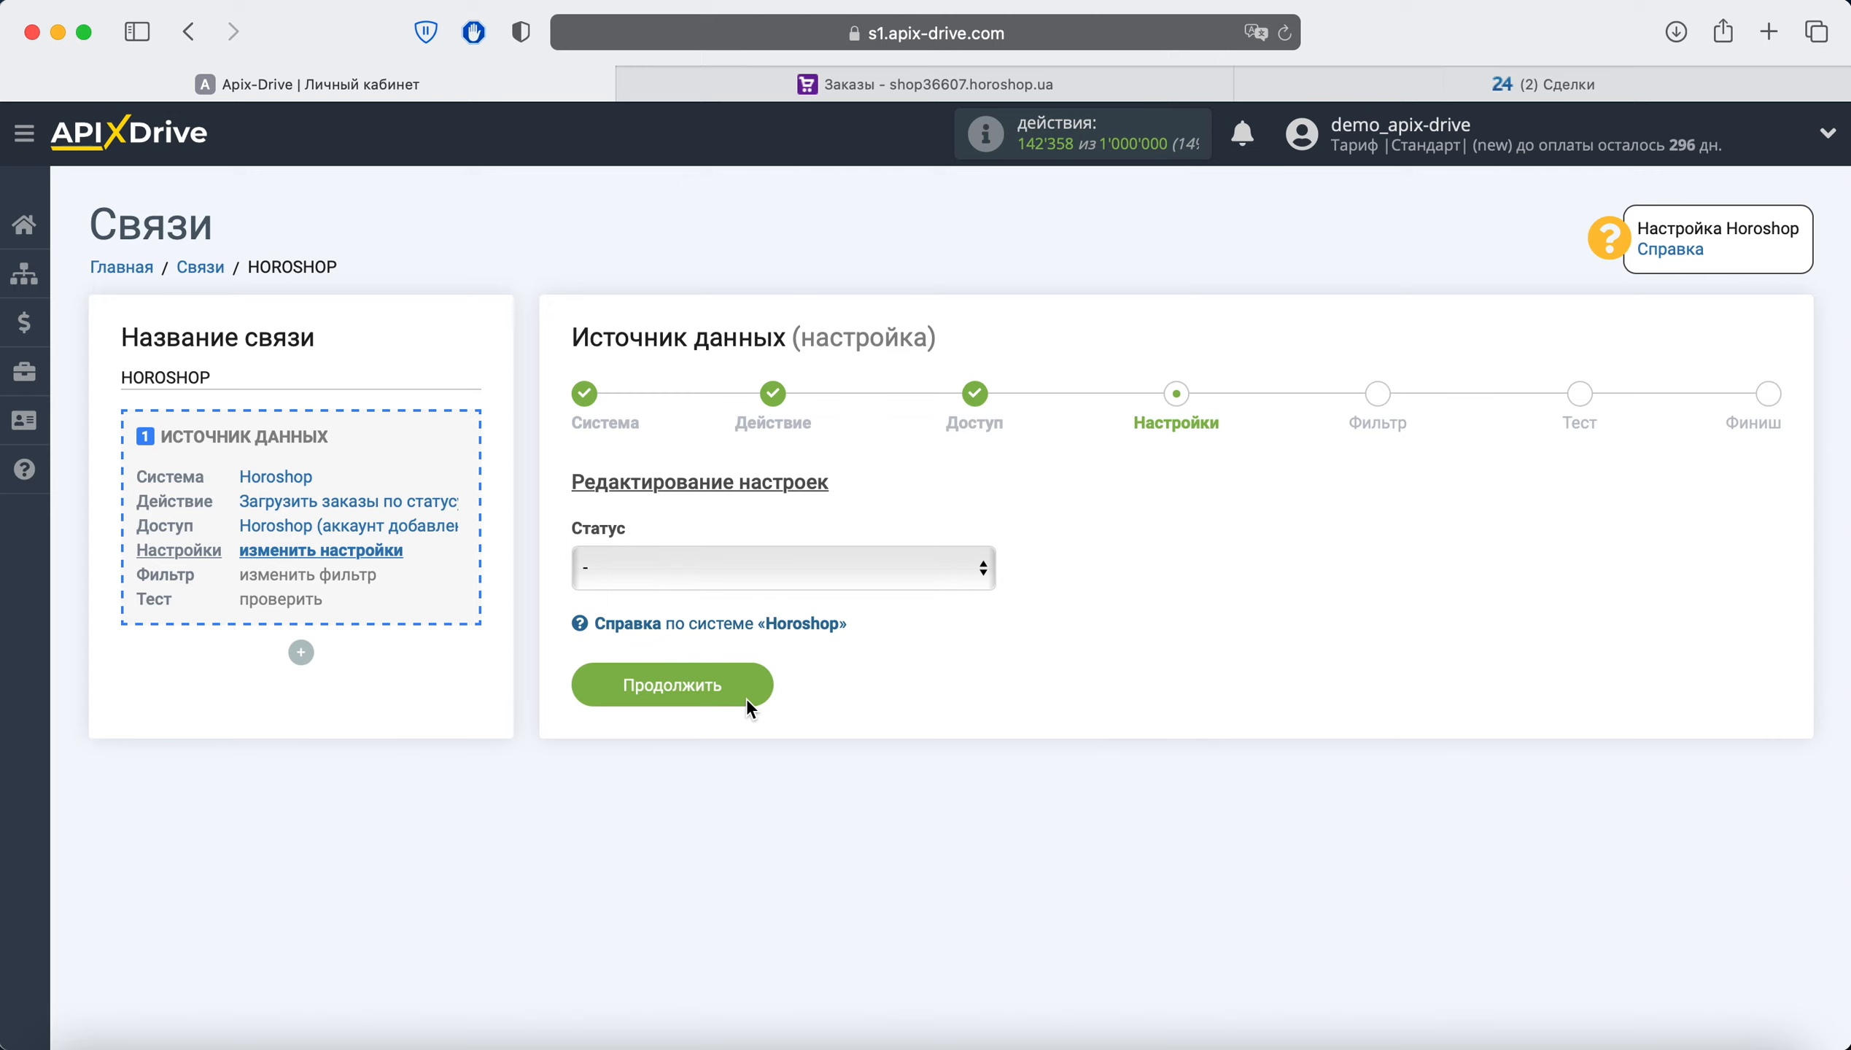
# Set the source order status to «В обработке» and continue without adding a filter condition
pyautogui.click(759, 567)
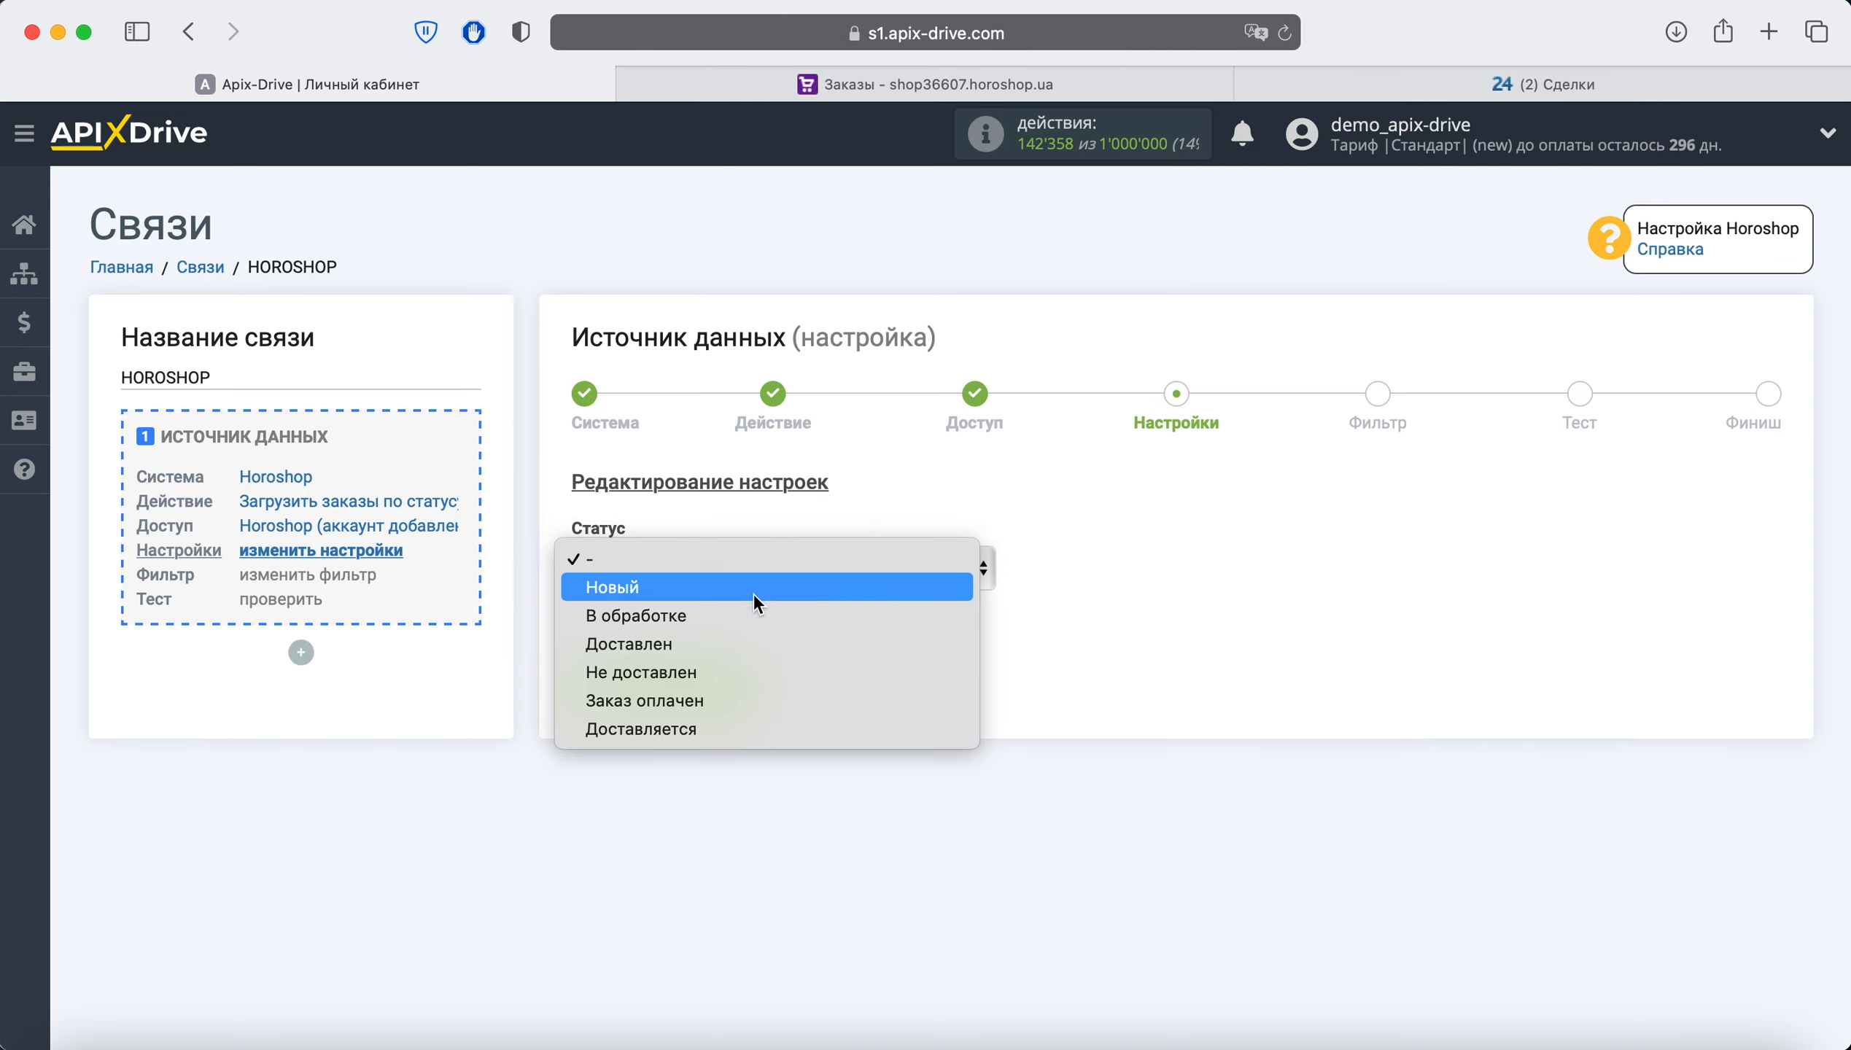
pyautogui.click(752, 614)
pyautogui.click(743, 687)
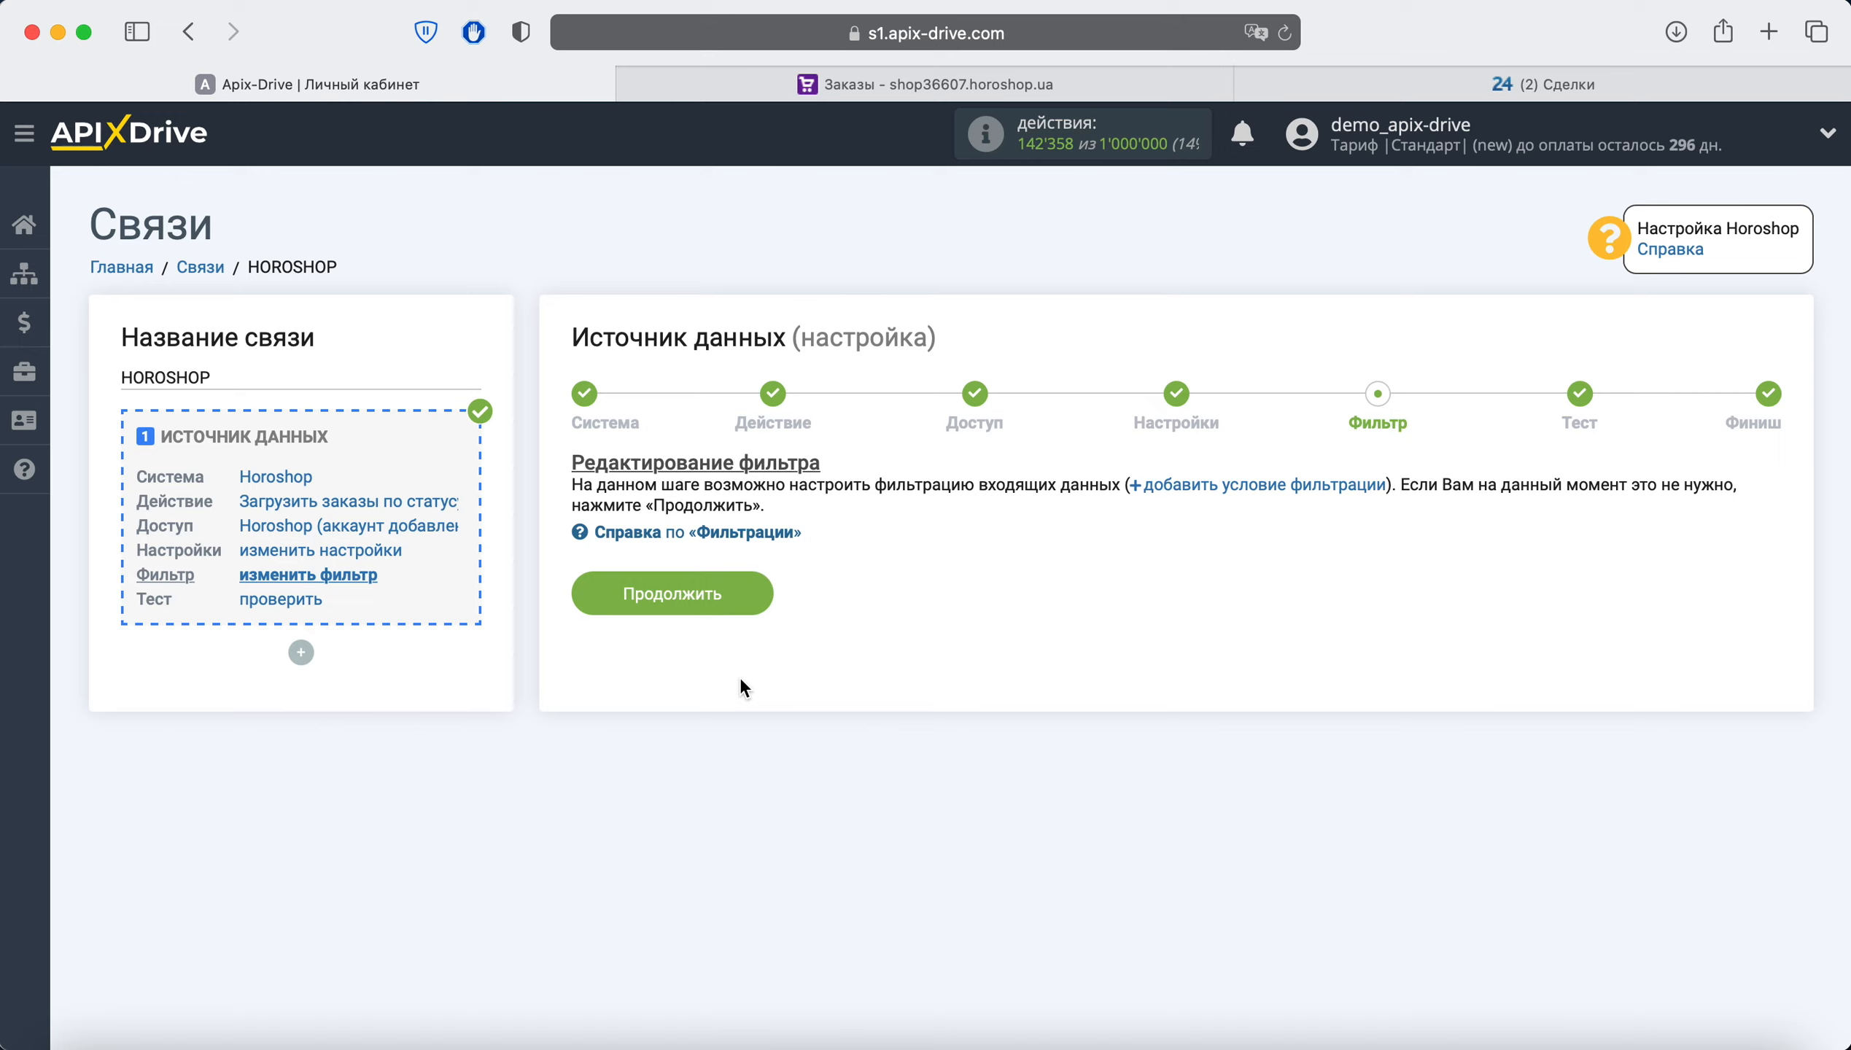
pyautogui.click(746, 591)
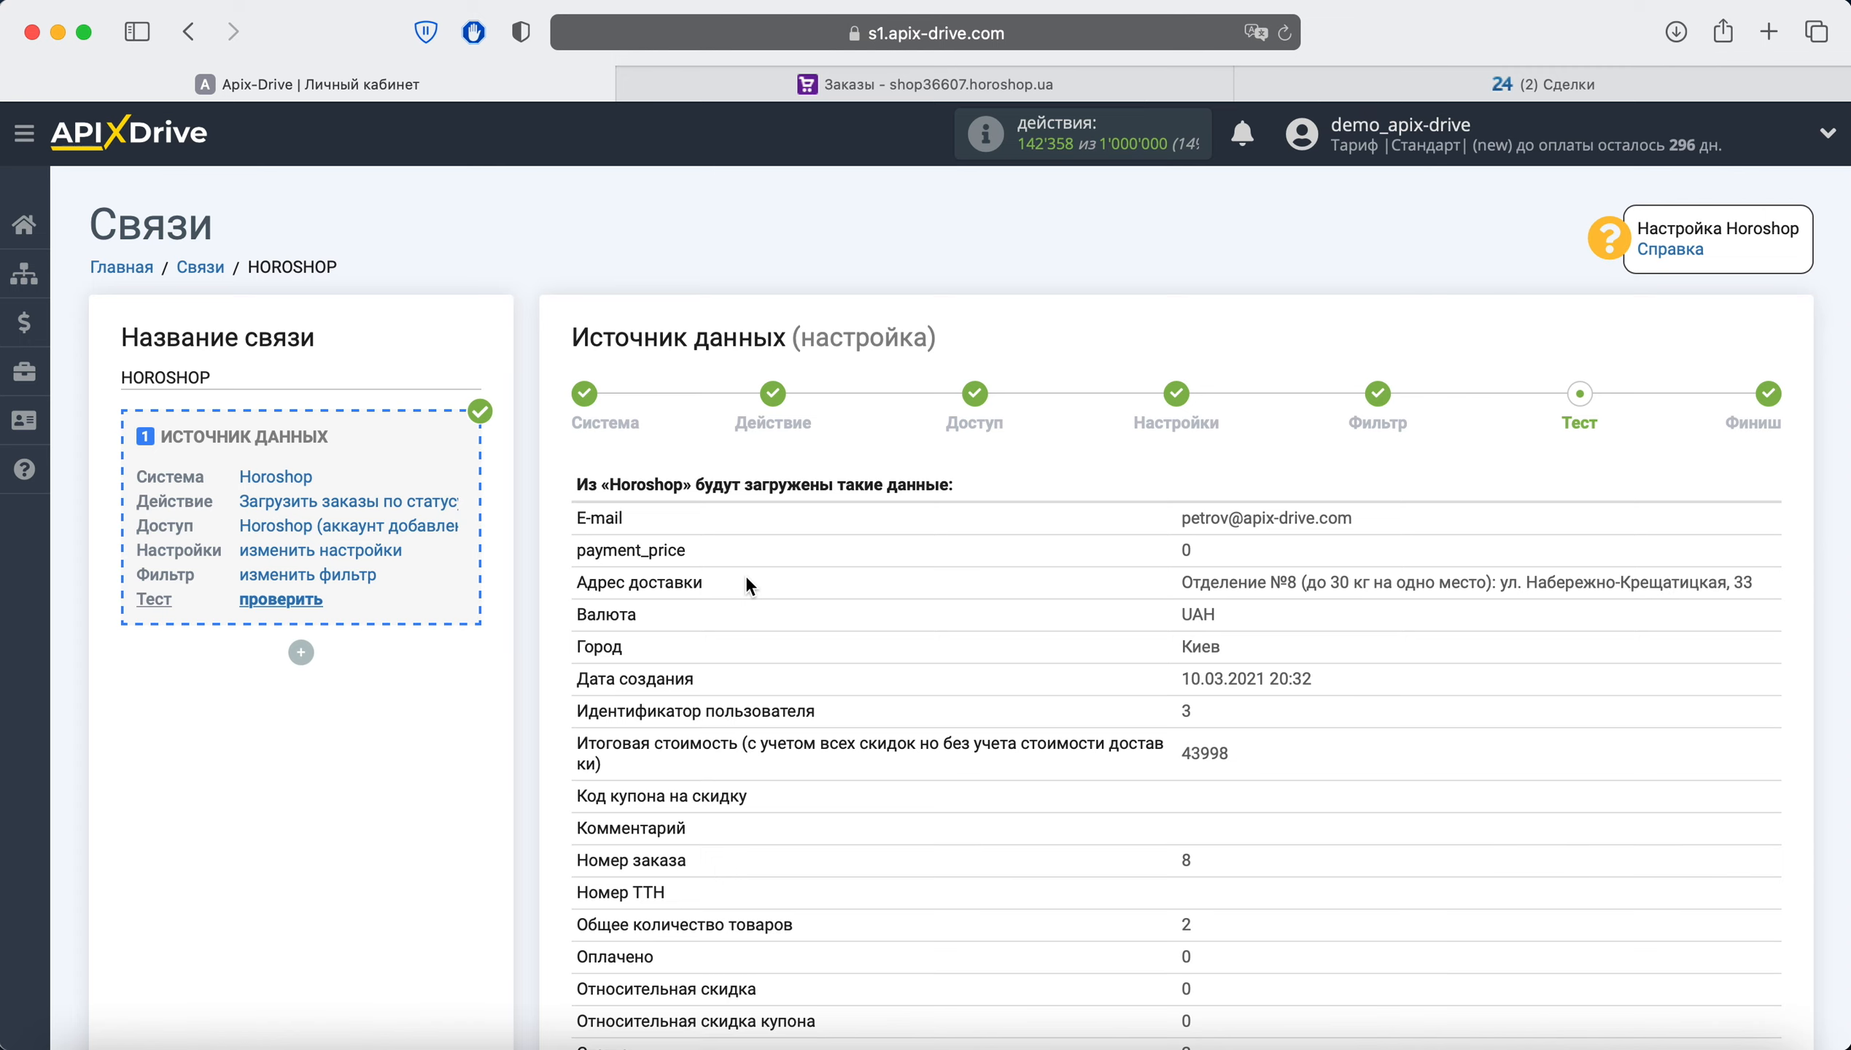
# Review the Horoshop test data, finish the data source, and start the data destination setup
pyautogui.scroll(-10, 746, 581)
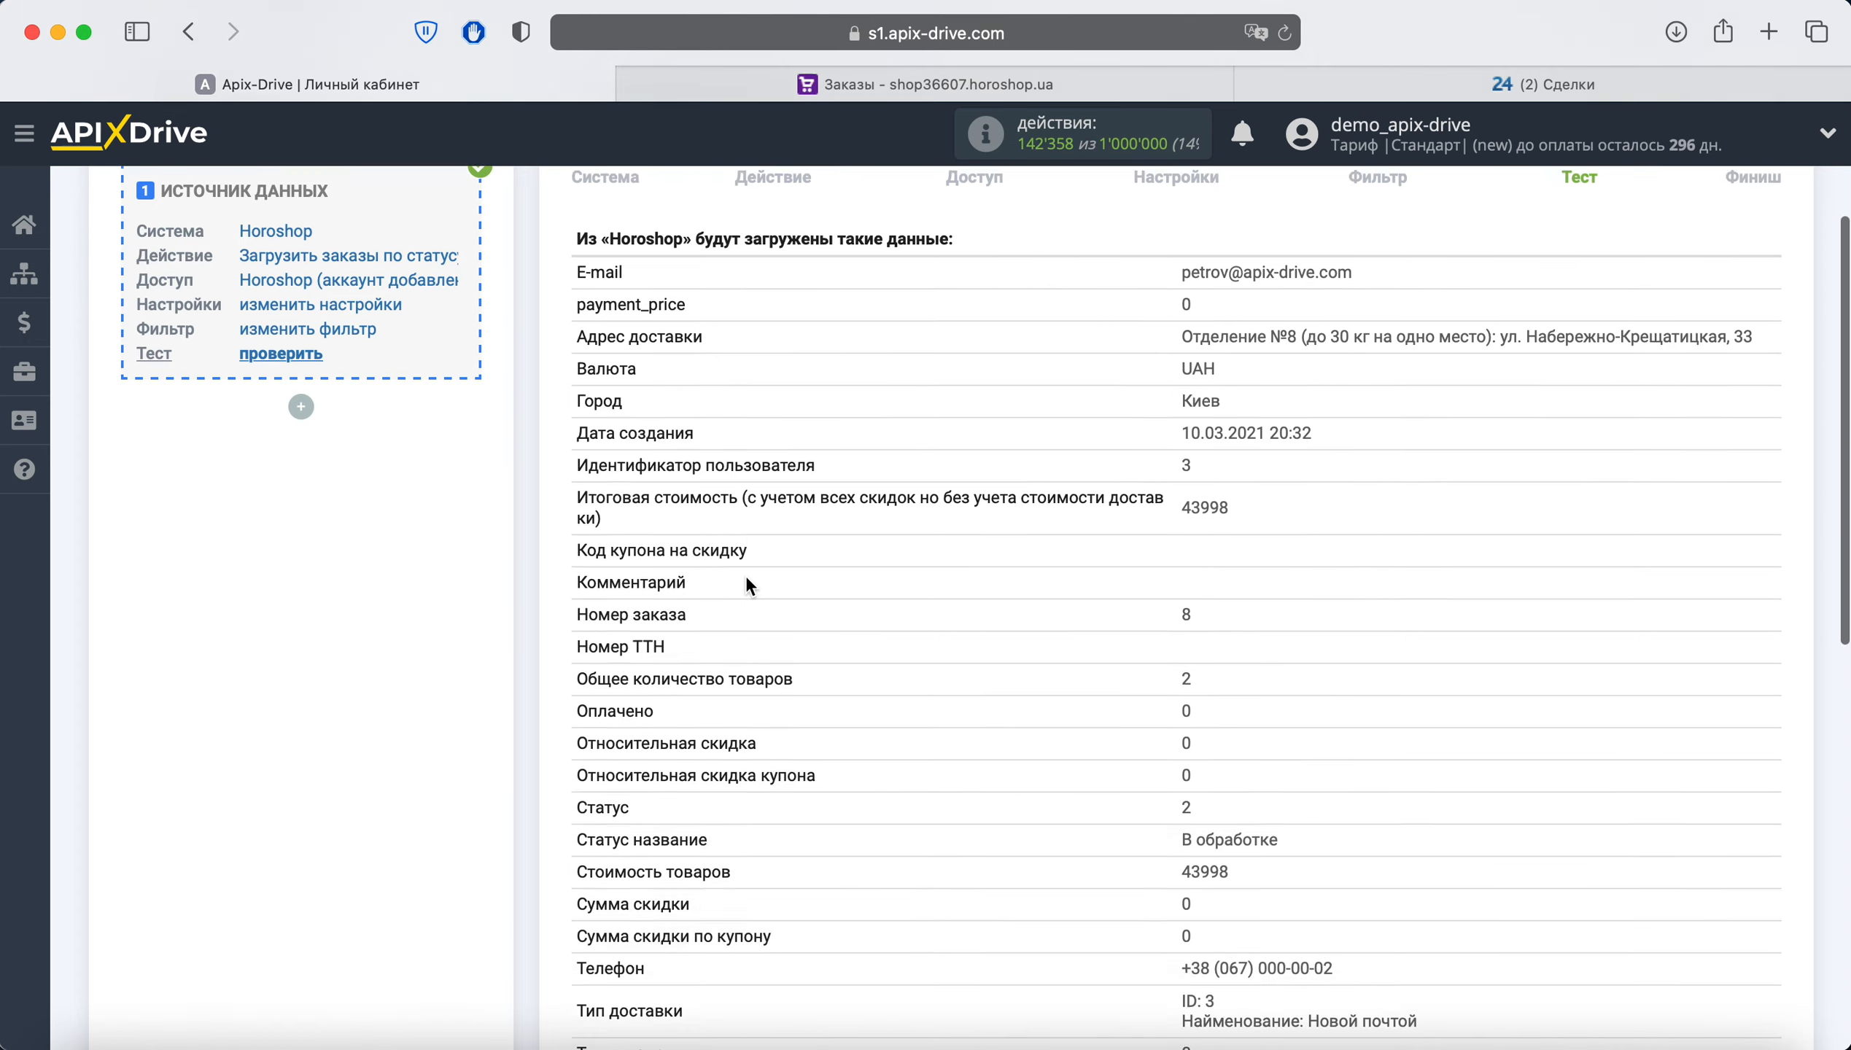
pyautogui.click(1641, 830)
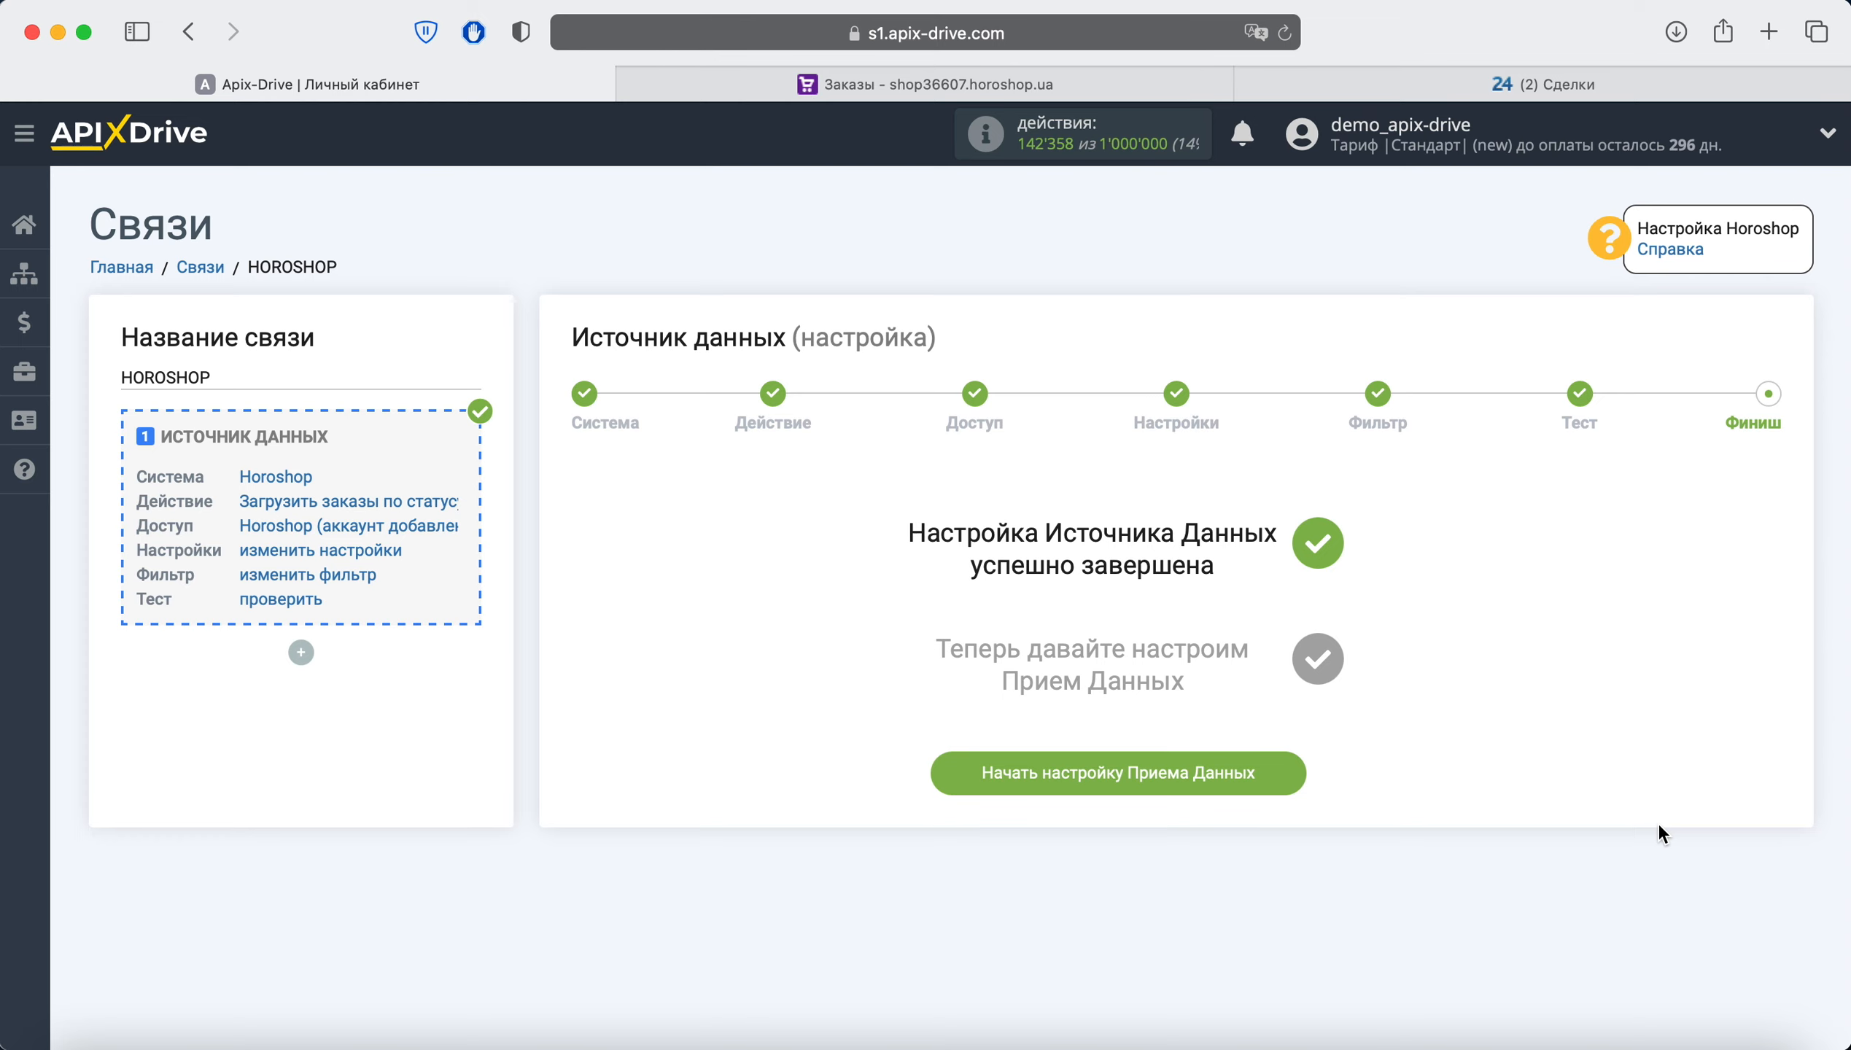
pyautogui.click(1279, 775)
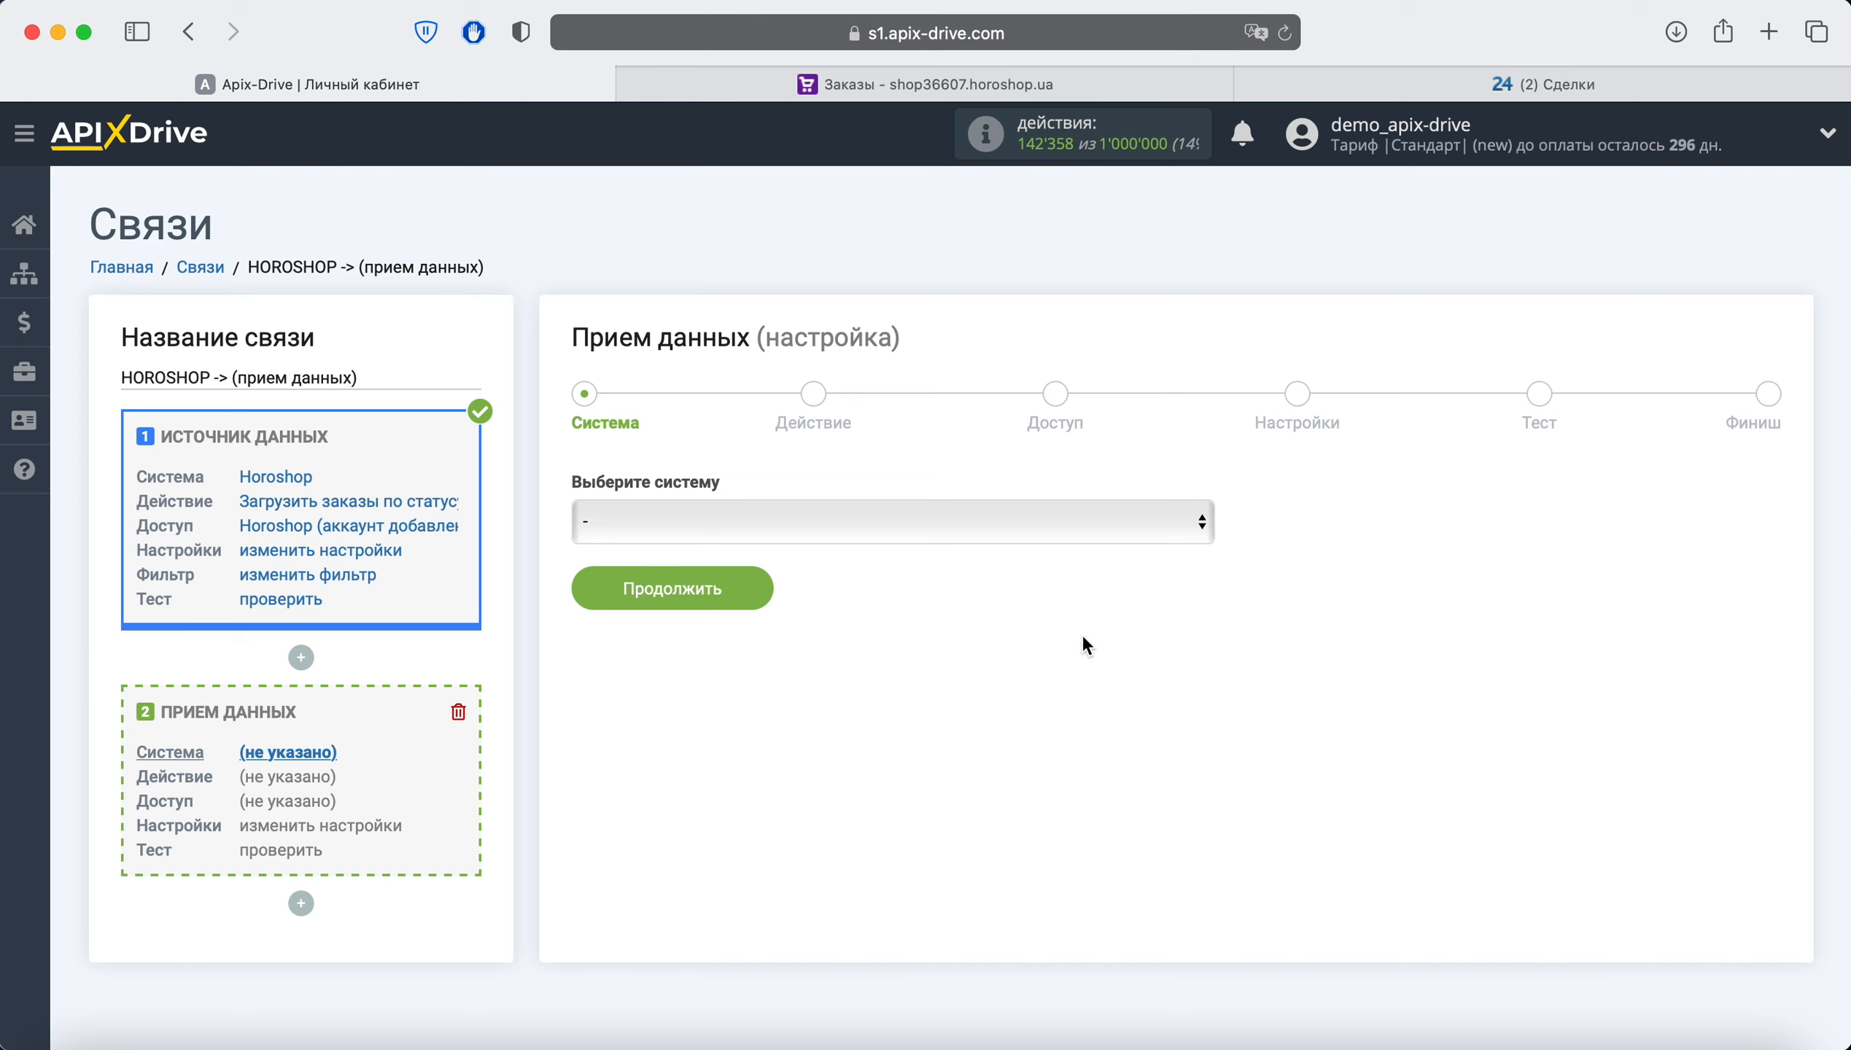
# Select Битрикс24 as the data destination system and continue
pyautogui.click(972, 520)
pyautogui.scroll(-10, 972, 520)
pyautogui.scroll(-15, 972, 520)
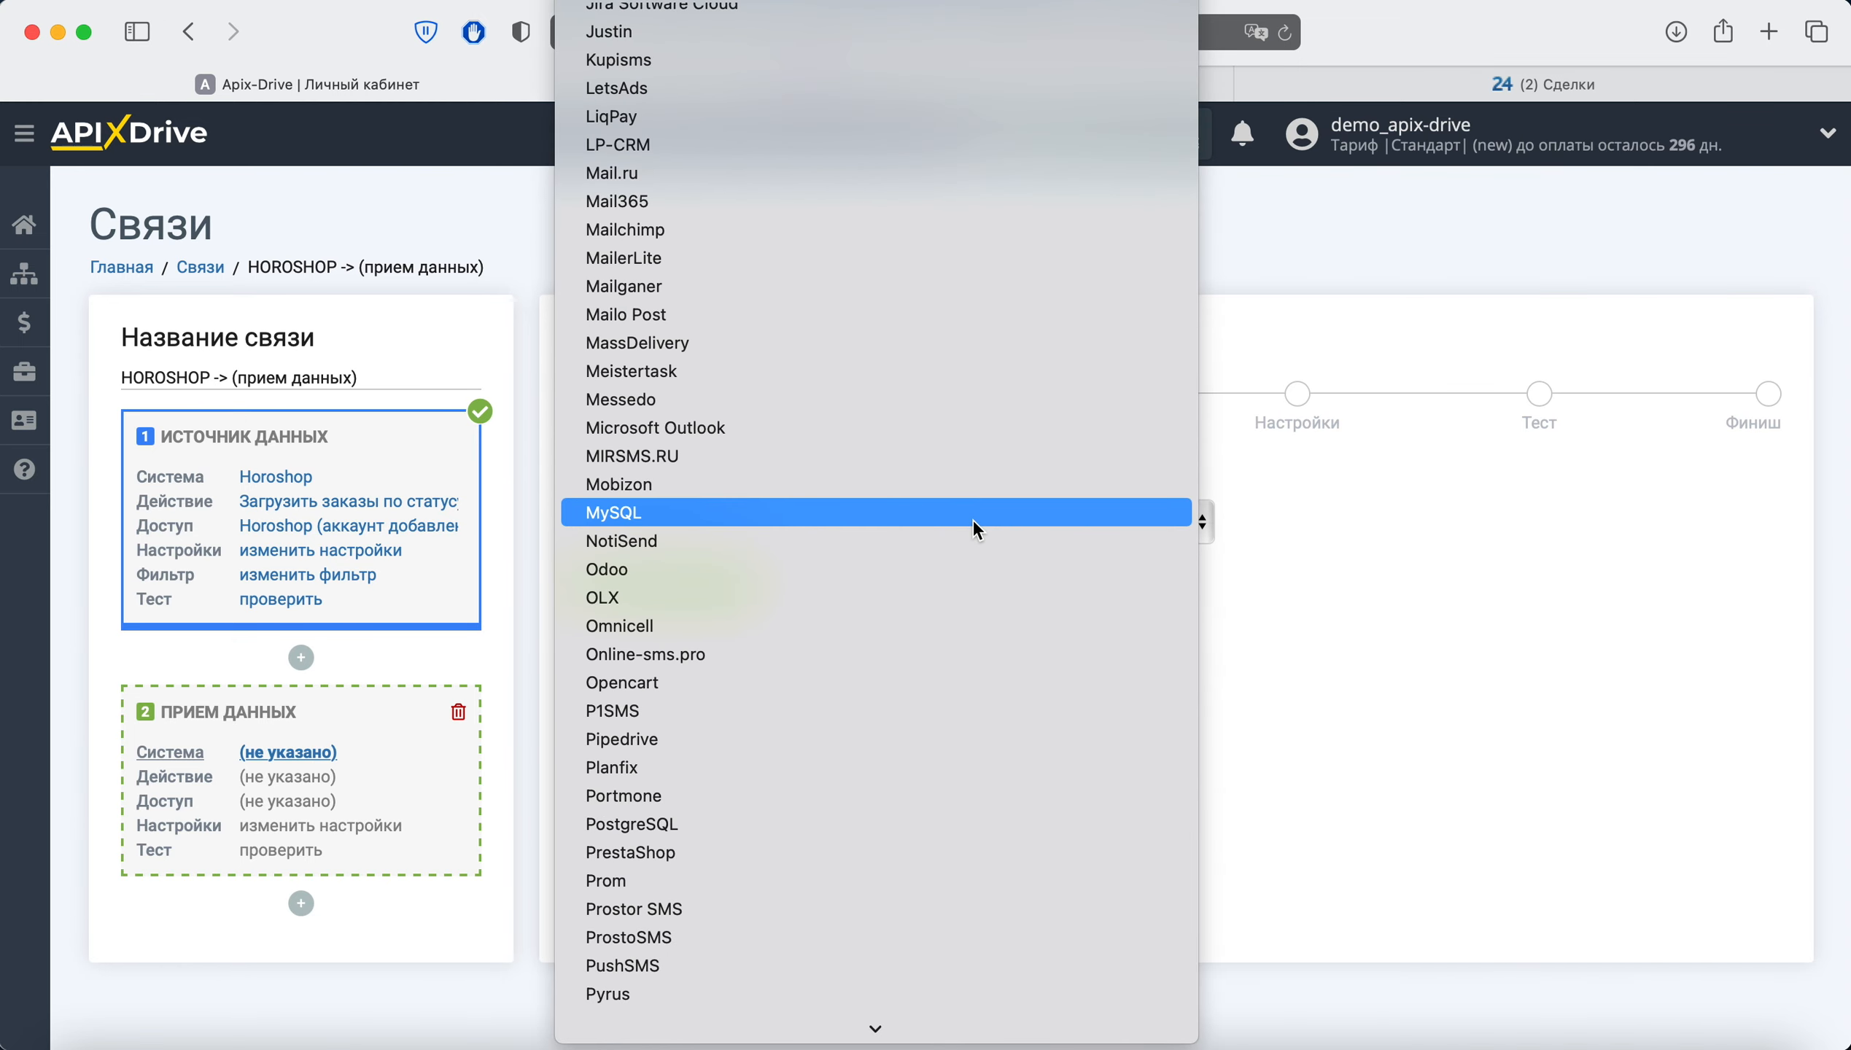
pyautogui.scroll(-10, 972, 520)
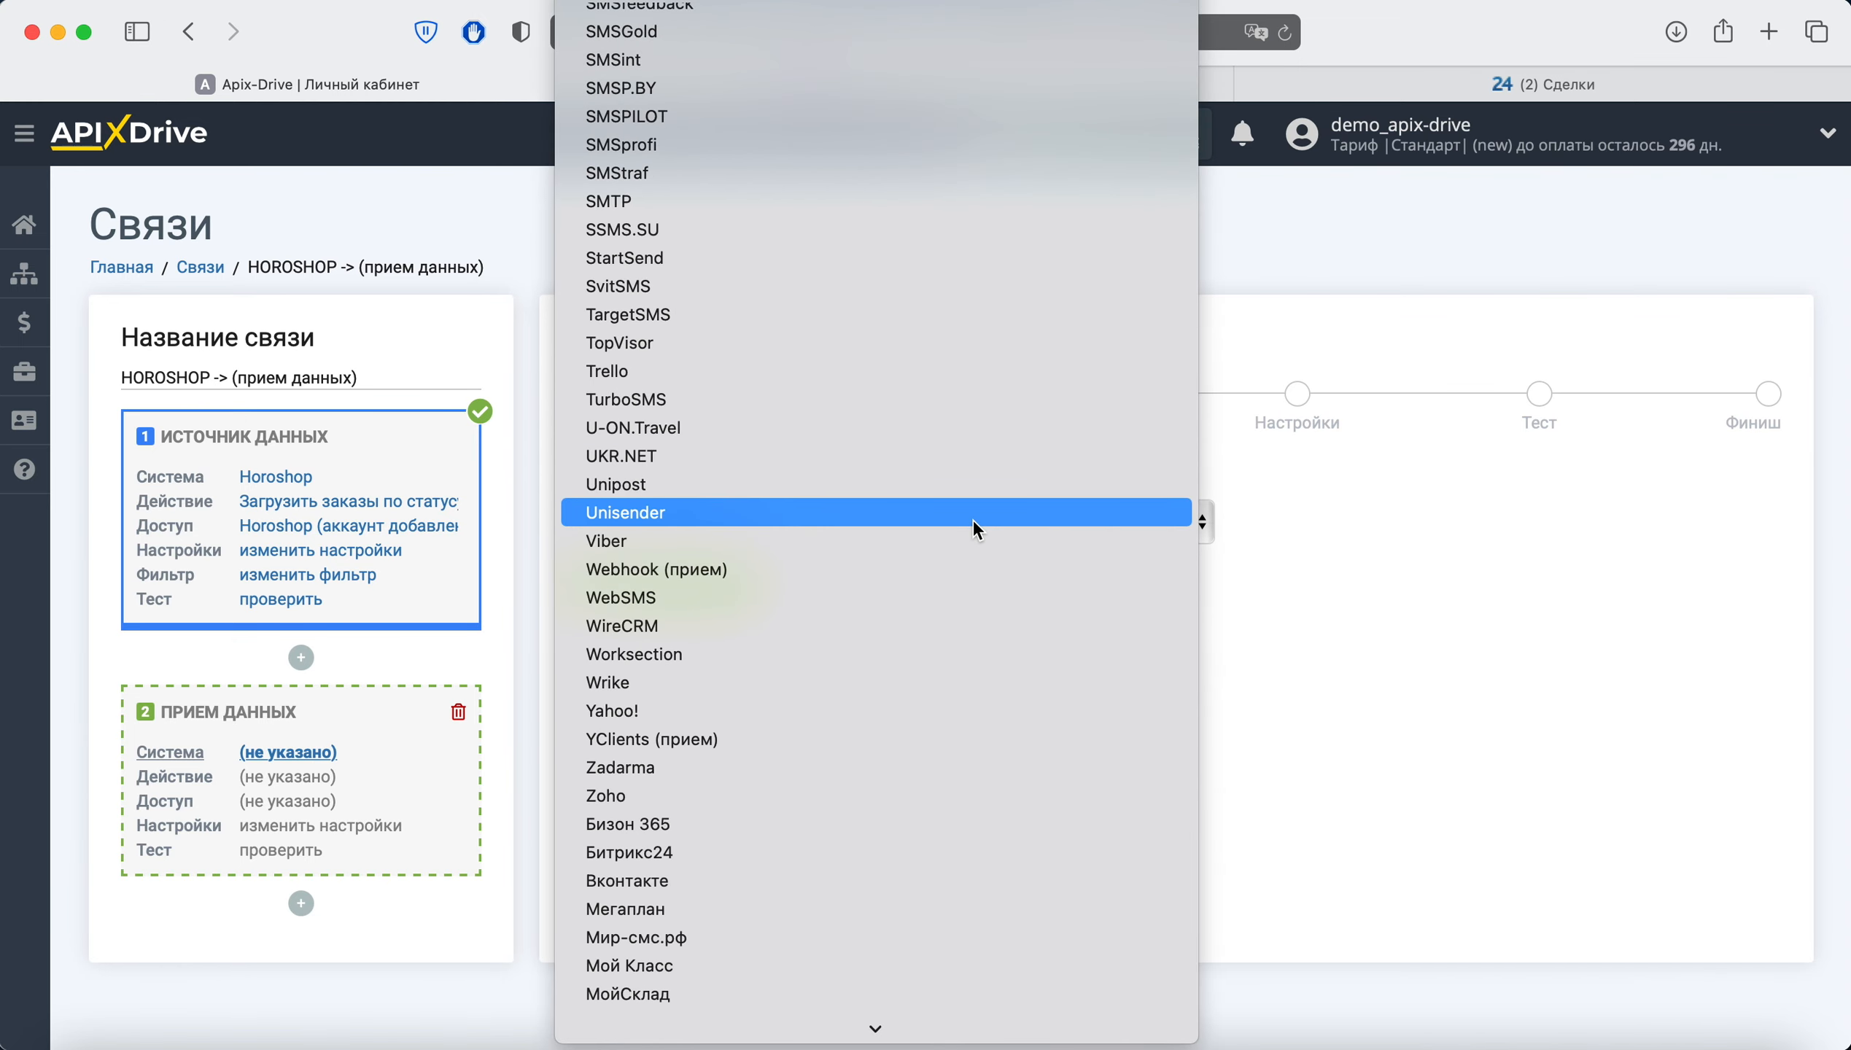
pyautogui.click(798, 712)
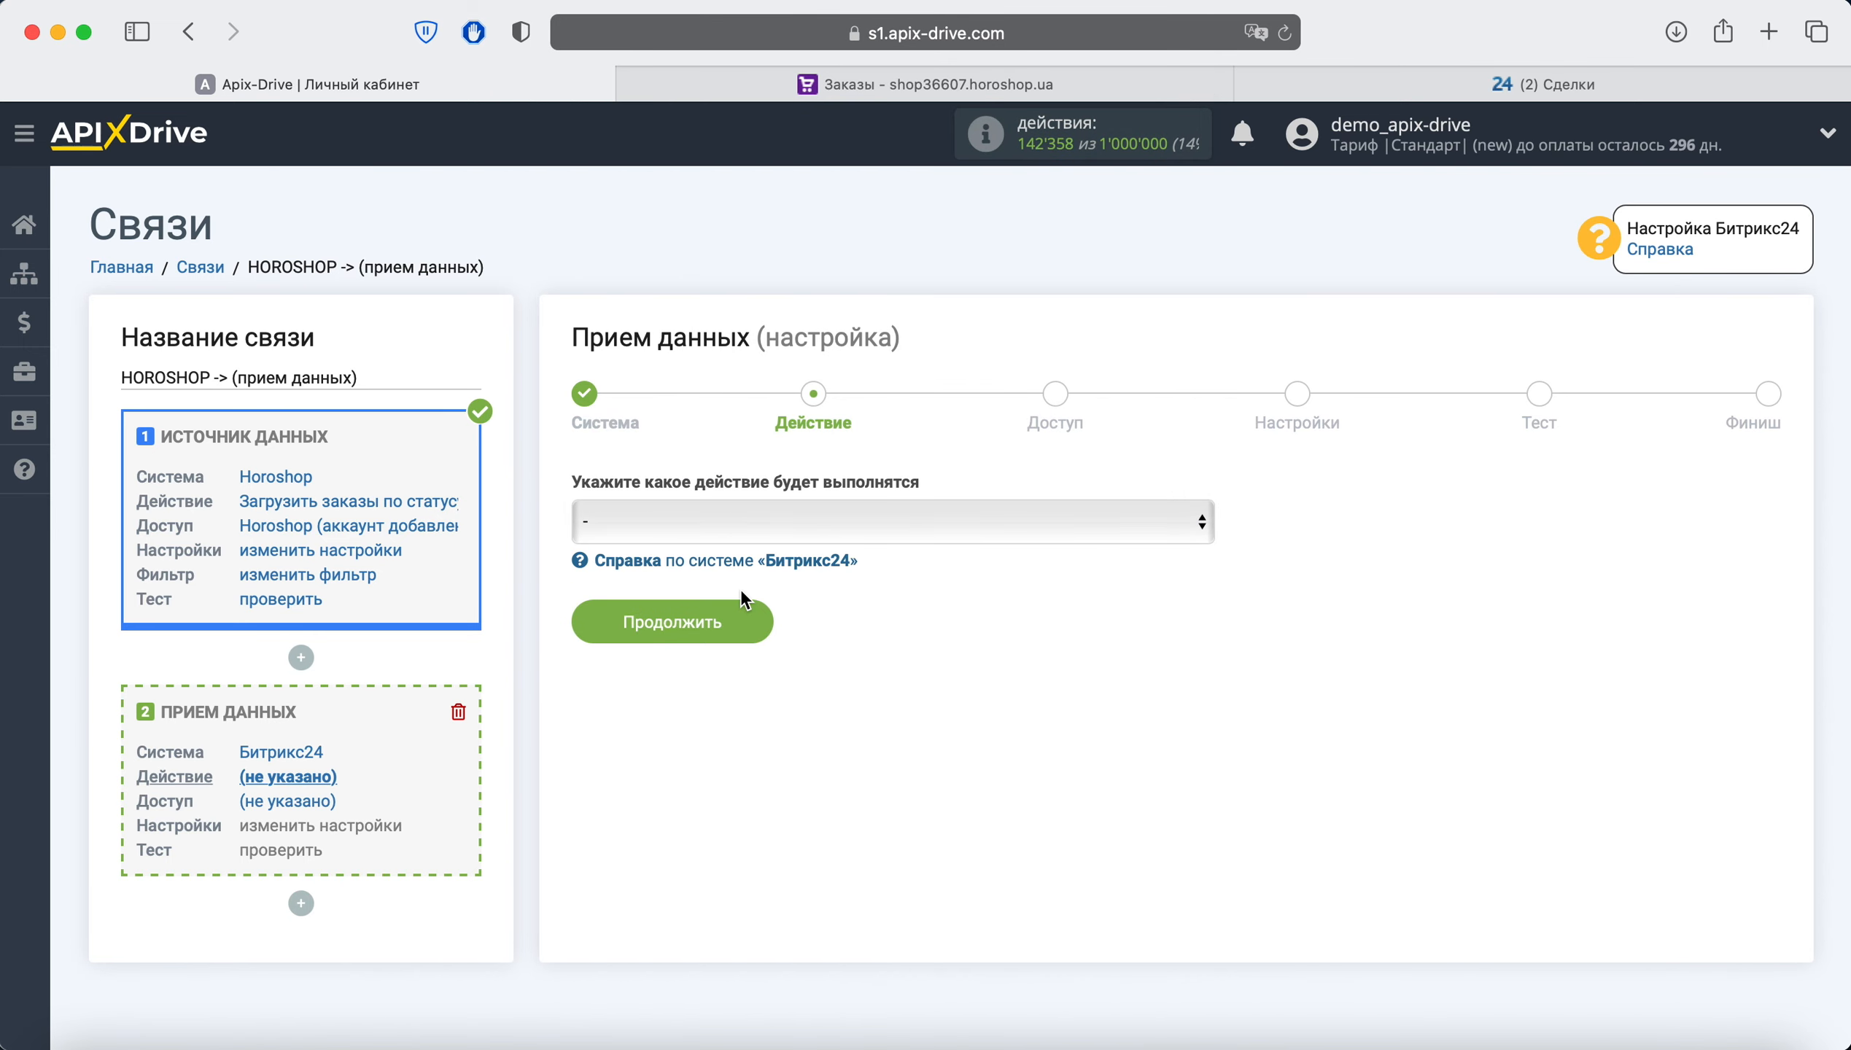
# Set the destination action to «Отправка сделок» and continue to the access stage
pyautogui.click(885, 519)
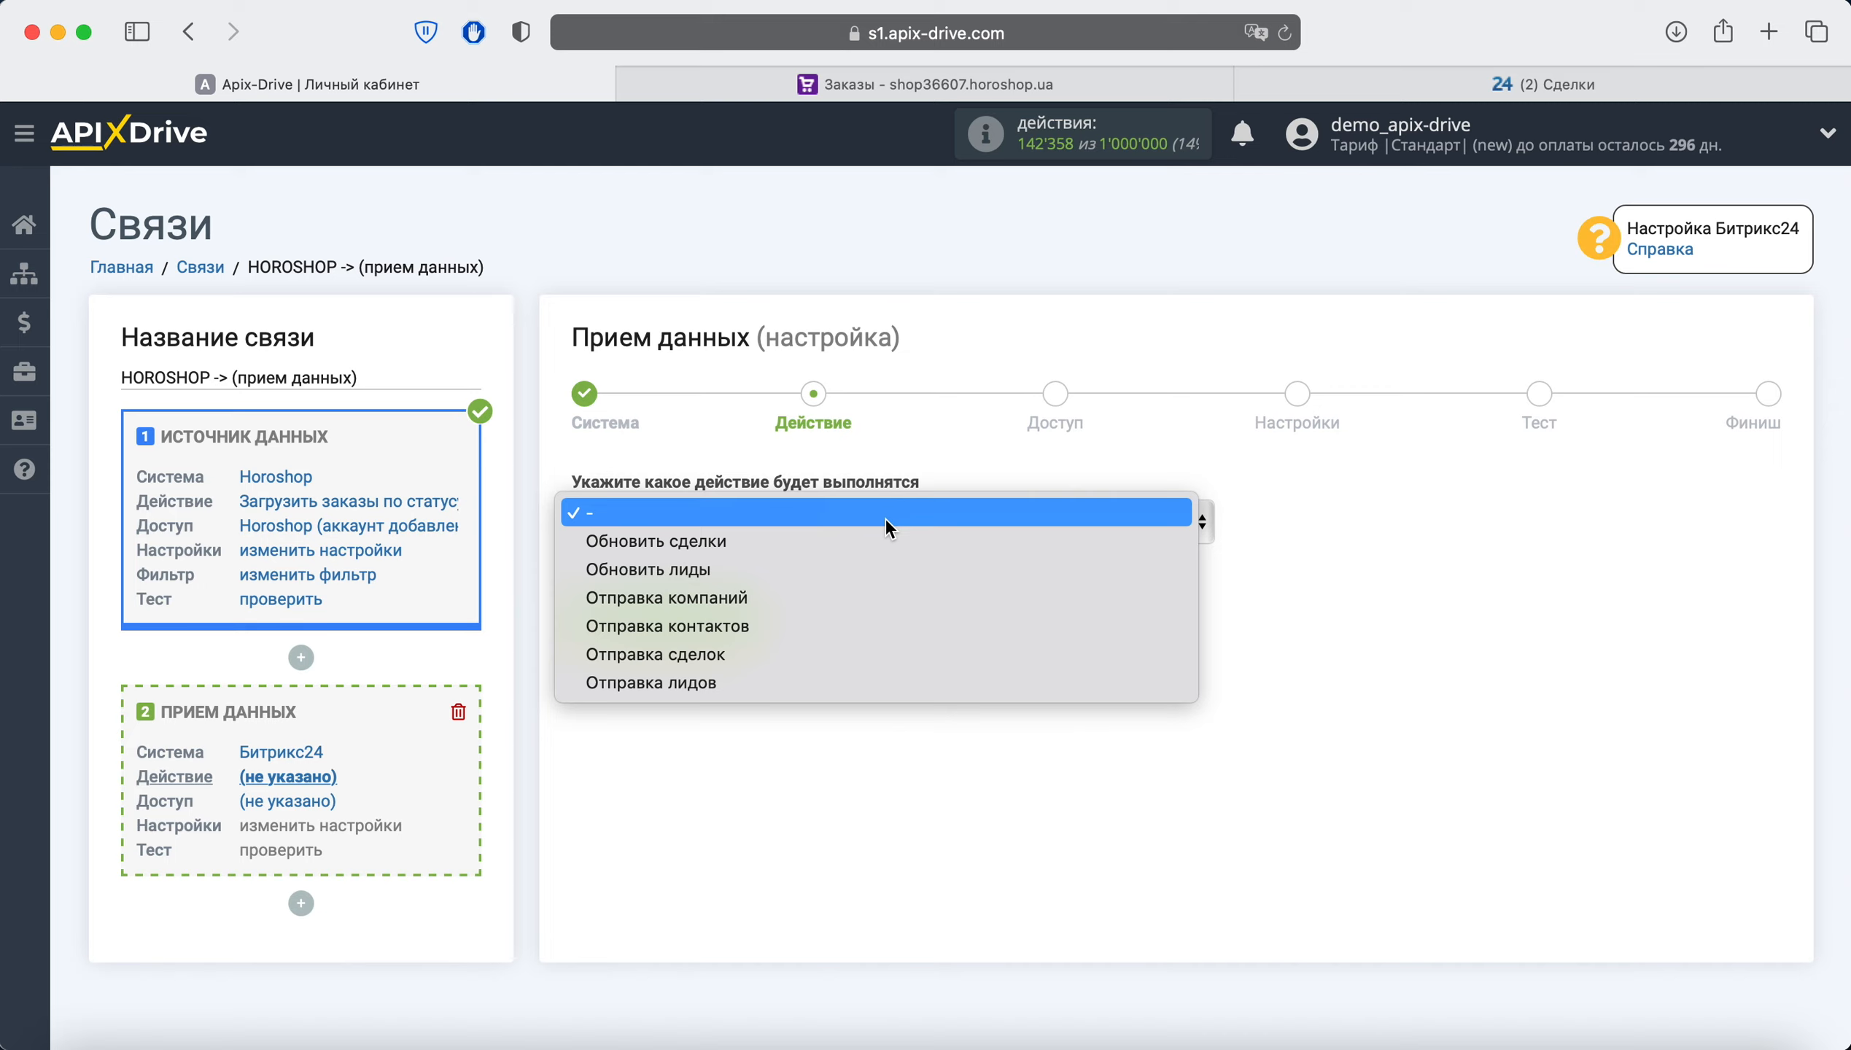
pyautogui.click(815, 653)
pyautogui.click(738, 633)
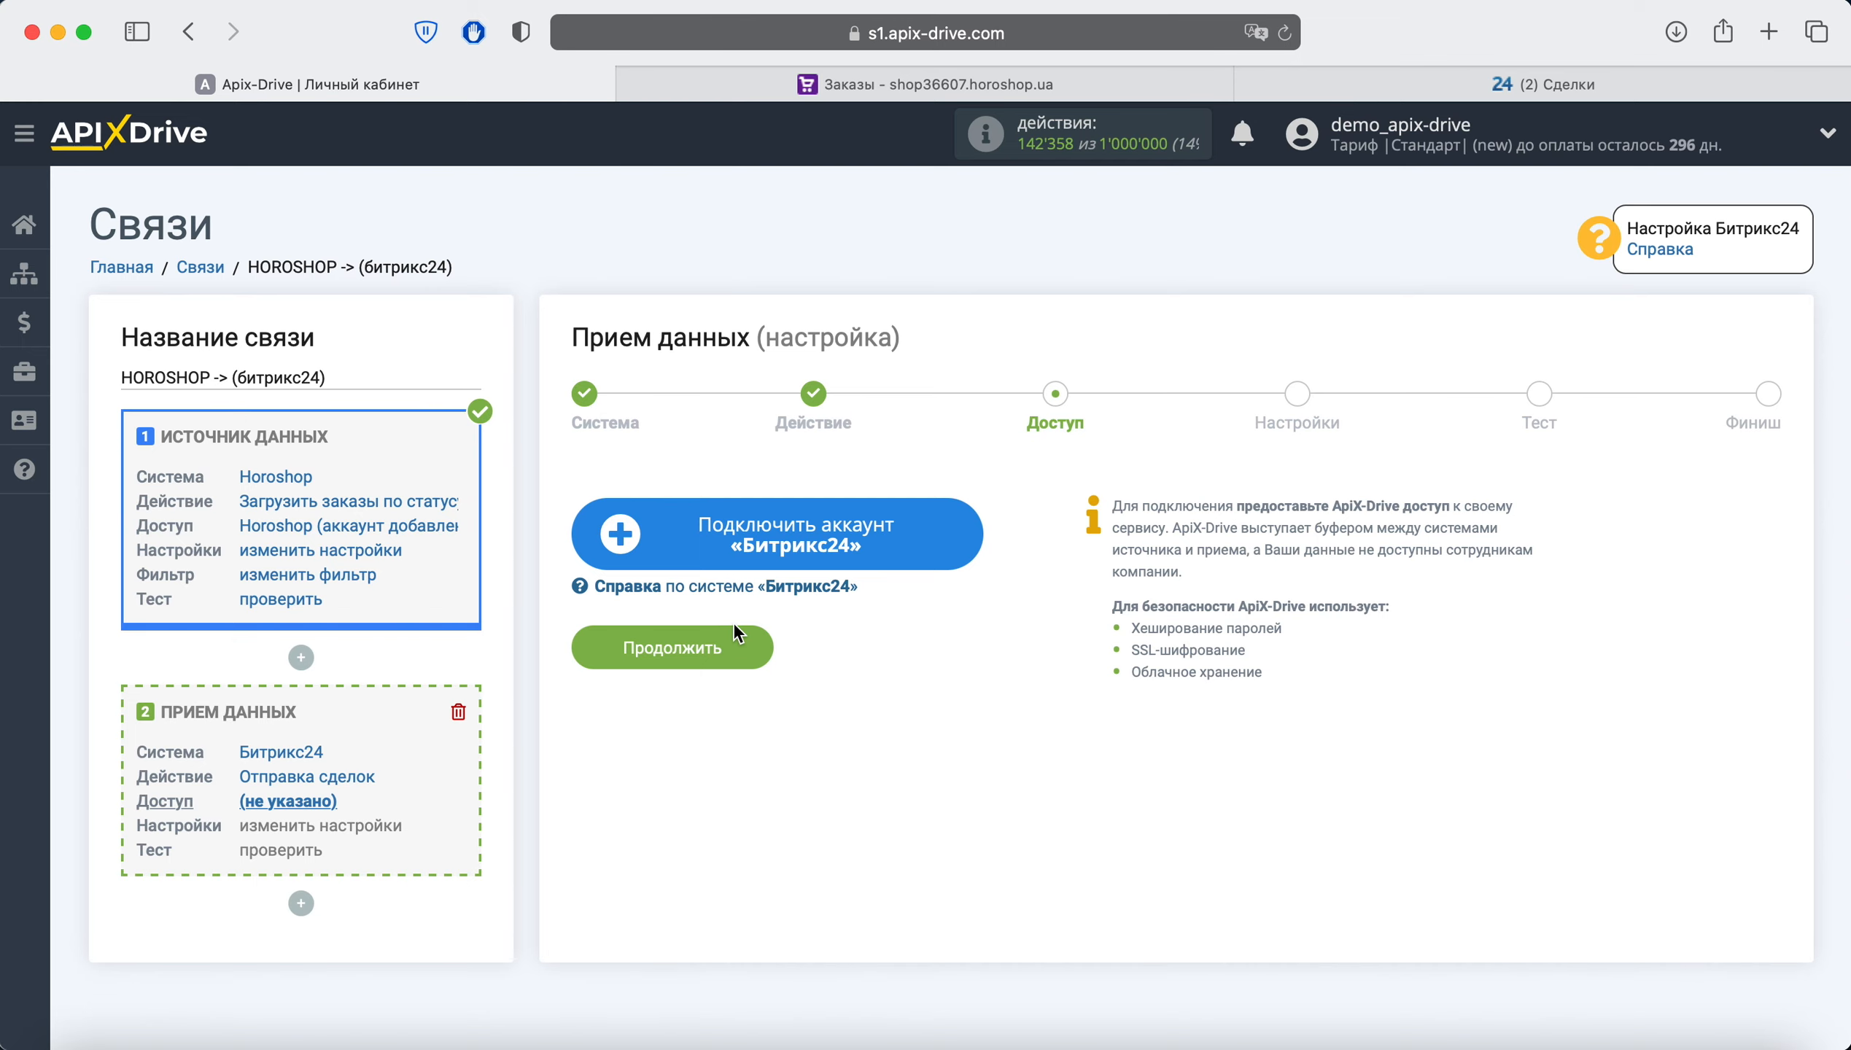
# Start connecting a Битрикс24 account with installation type «облако» and registration country «Украина»
pyautogui.click(708, 558)
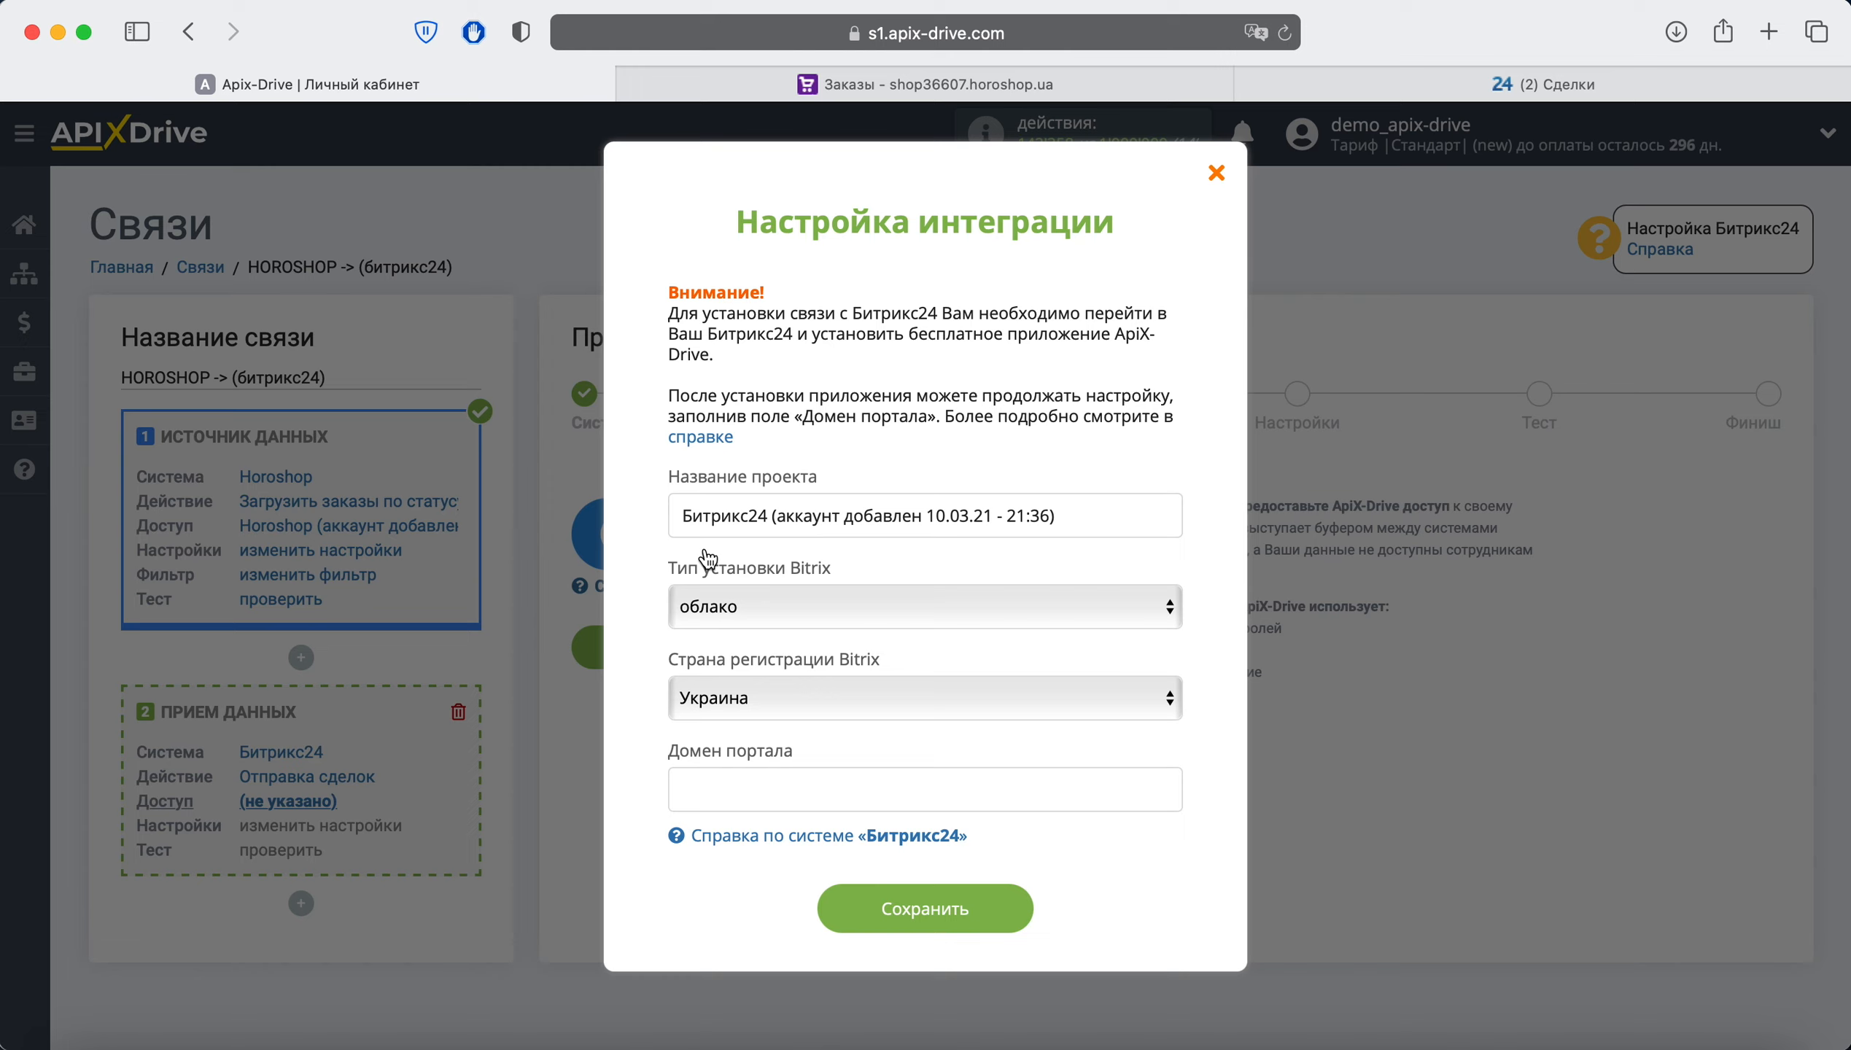
pyautogui.click(756, 607)
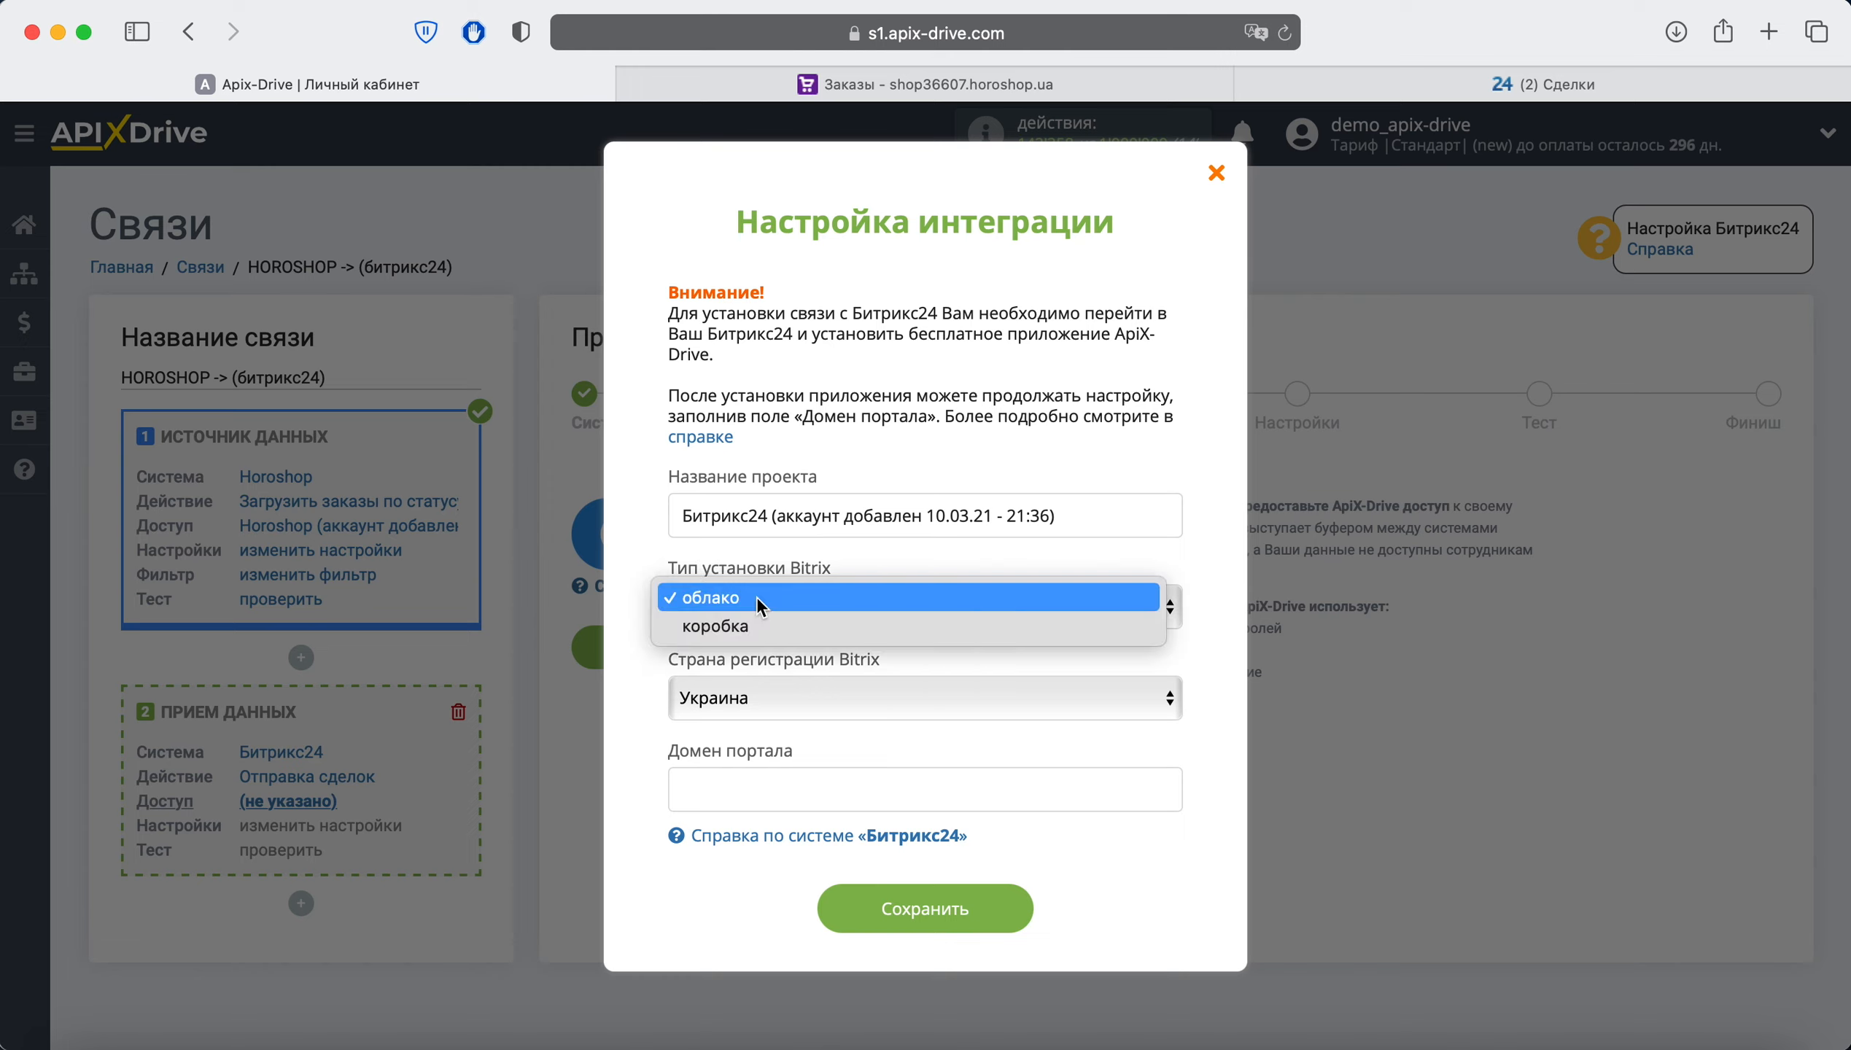
pyautogui.click(756, 598)
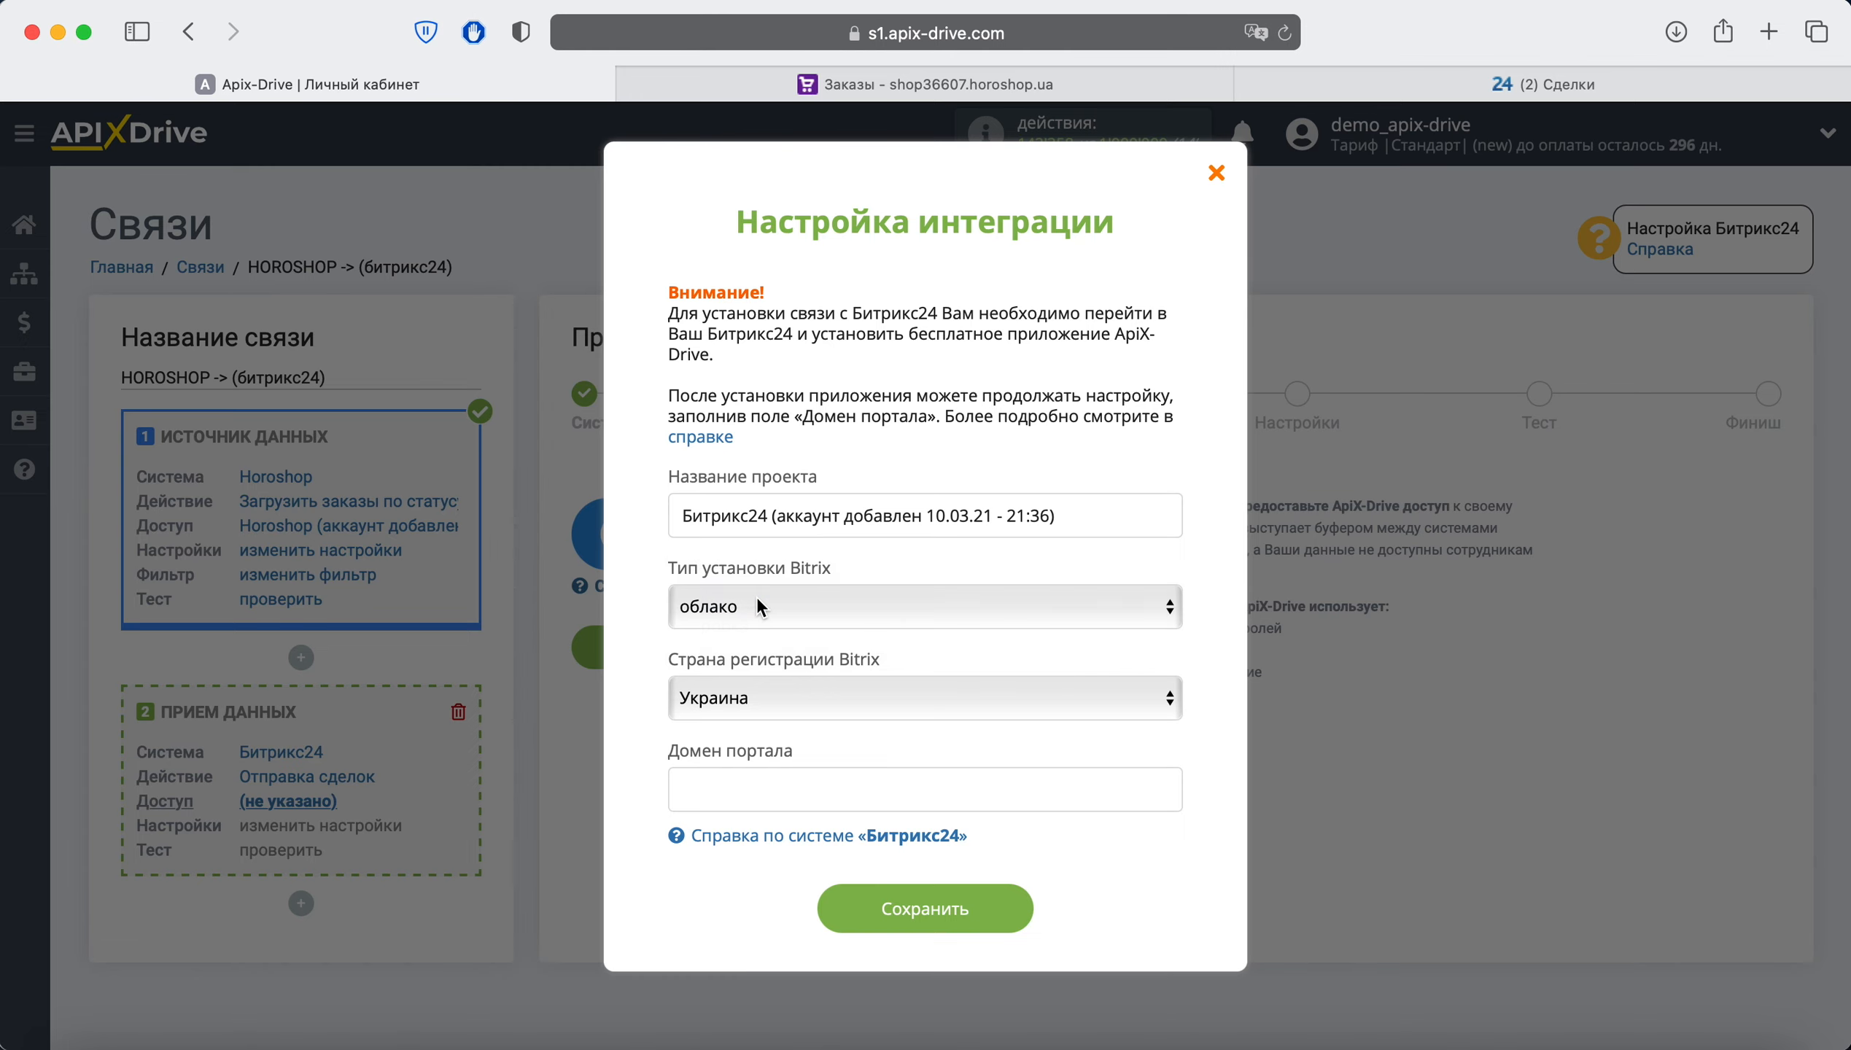
pyautogui.click(768, 699)
pyautogui.click(767, 691)
pyautogui.click(757, 780)
# Switch to Bitrix24, open its Маркет section, and search the applications for apix-drive
pyautogui.click(1482, 81)
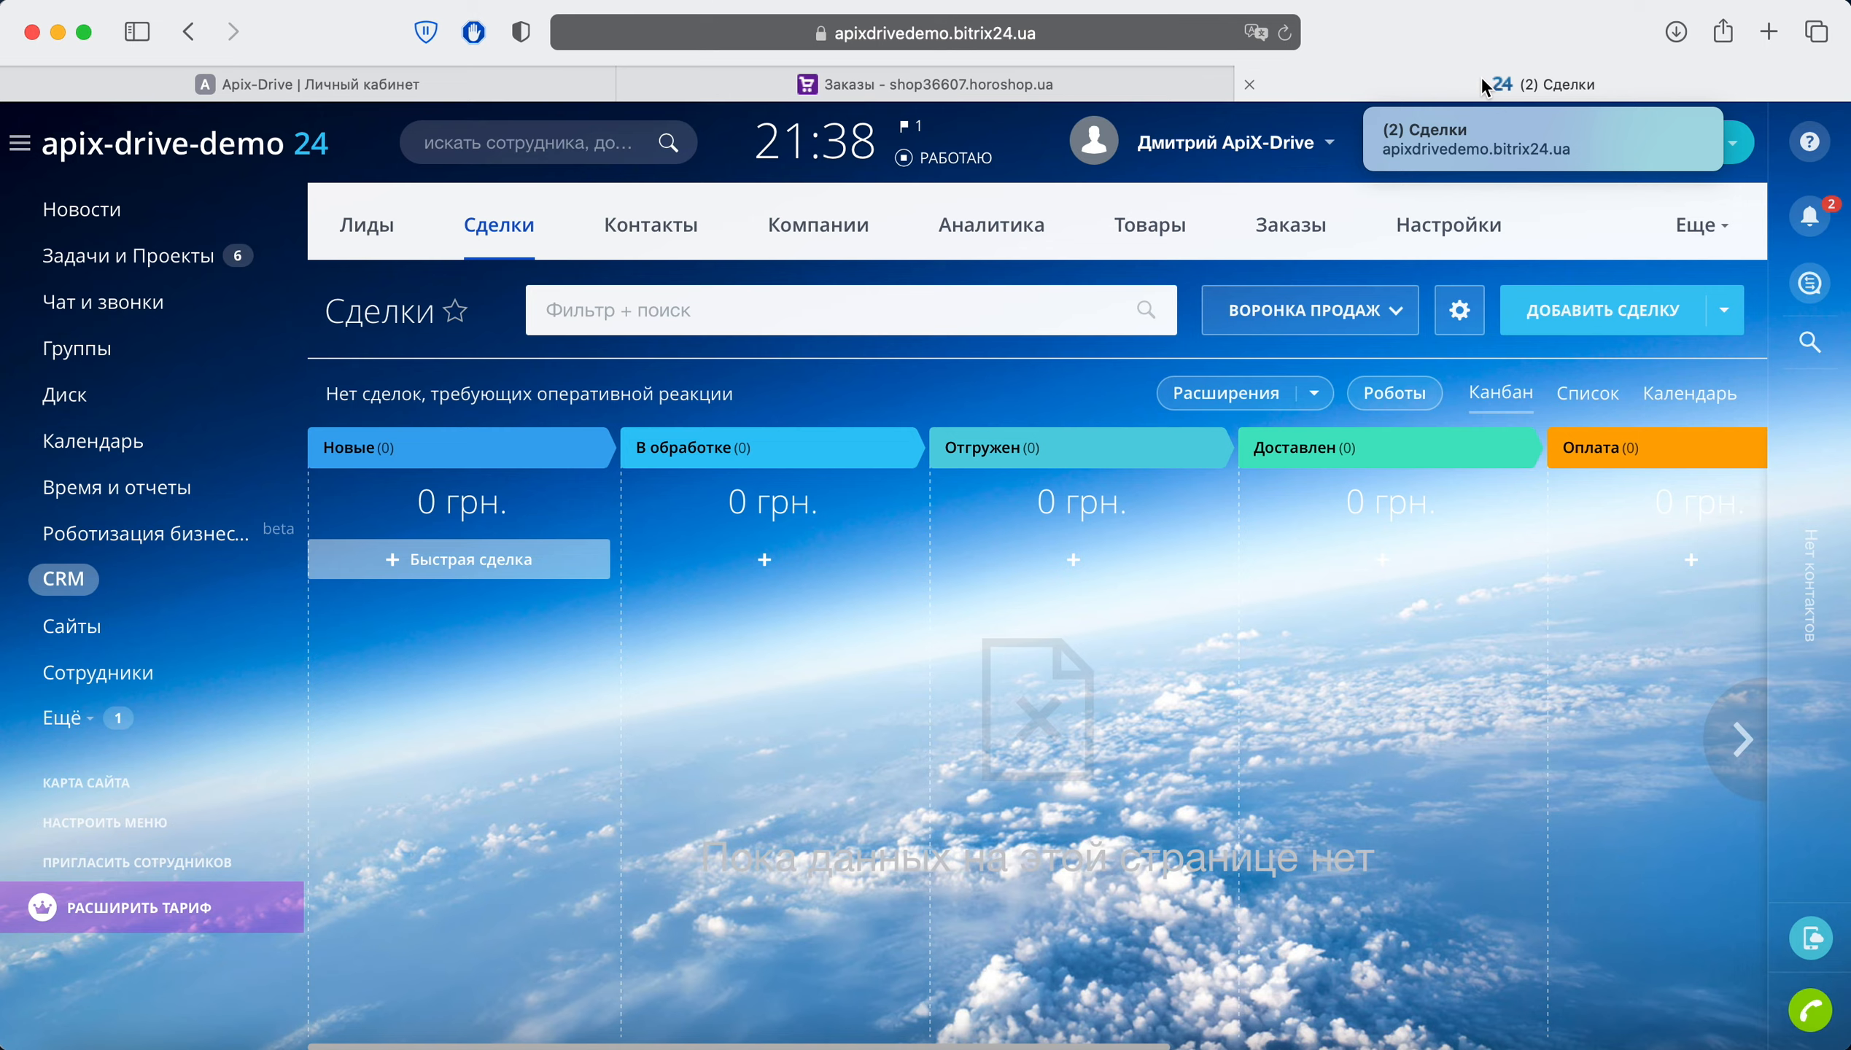
pyautogui.click(60, 720)
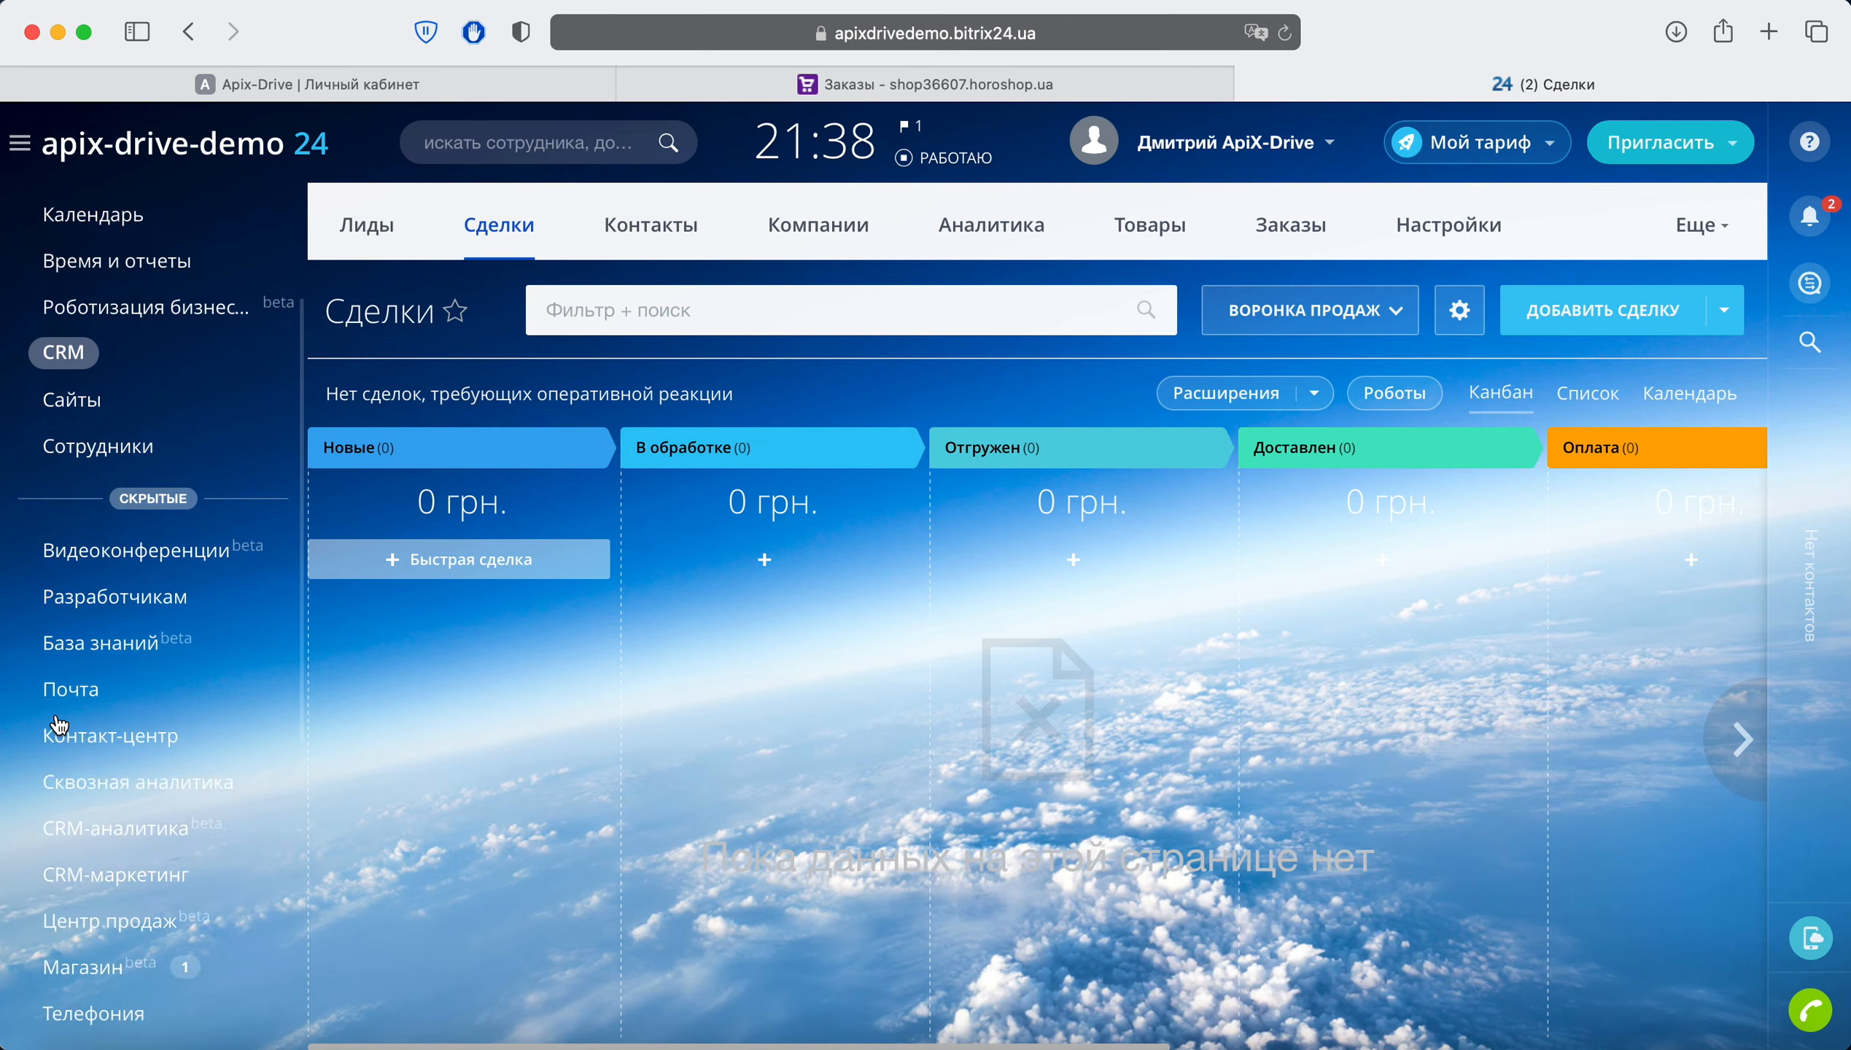
pyautogui.scroll(-5, 59, 726)
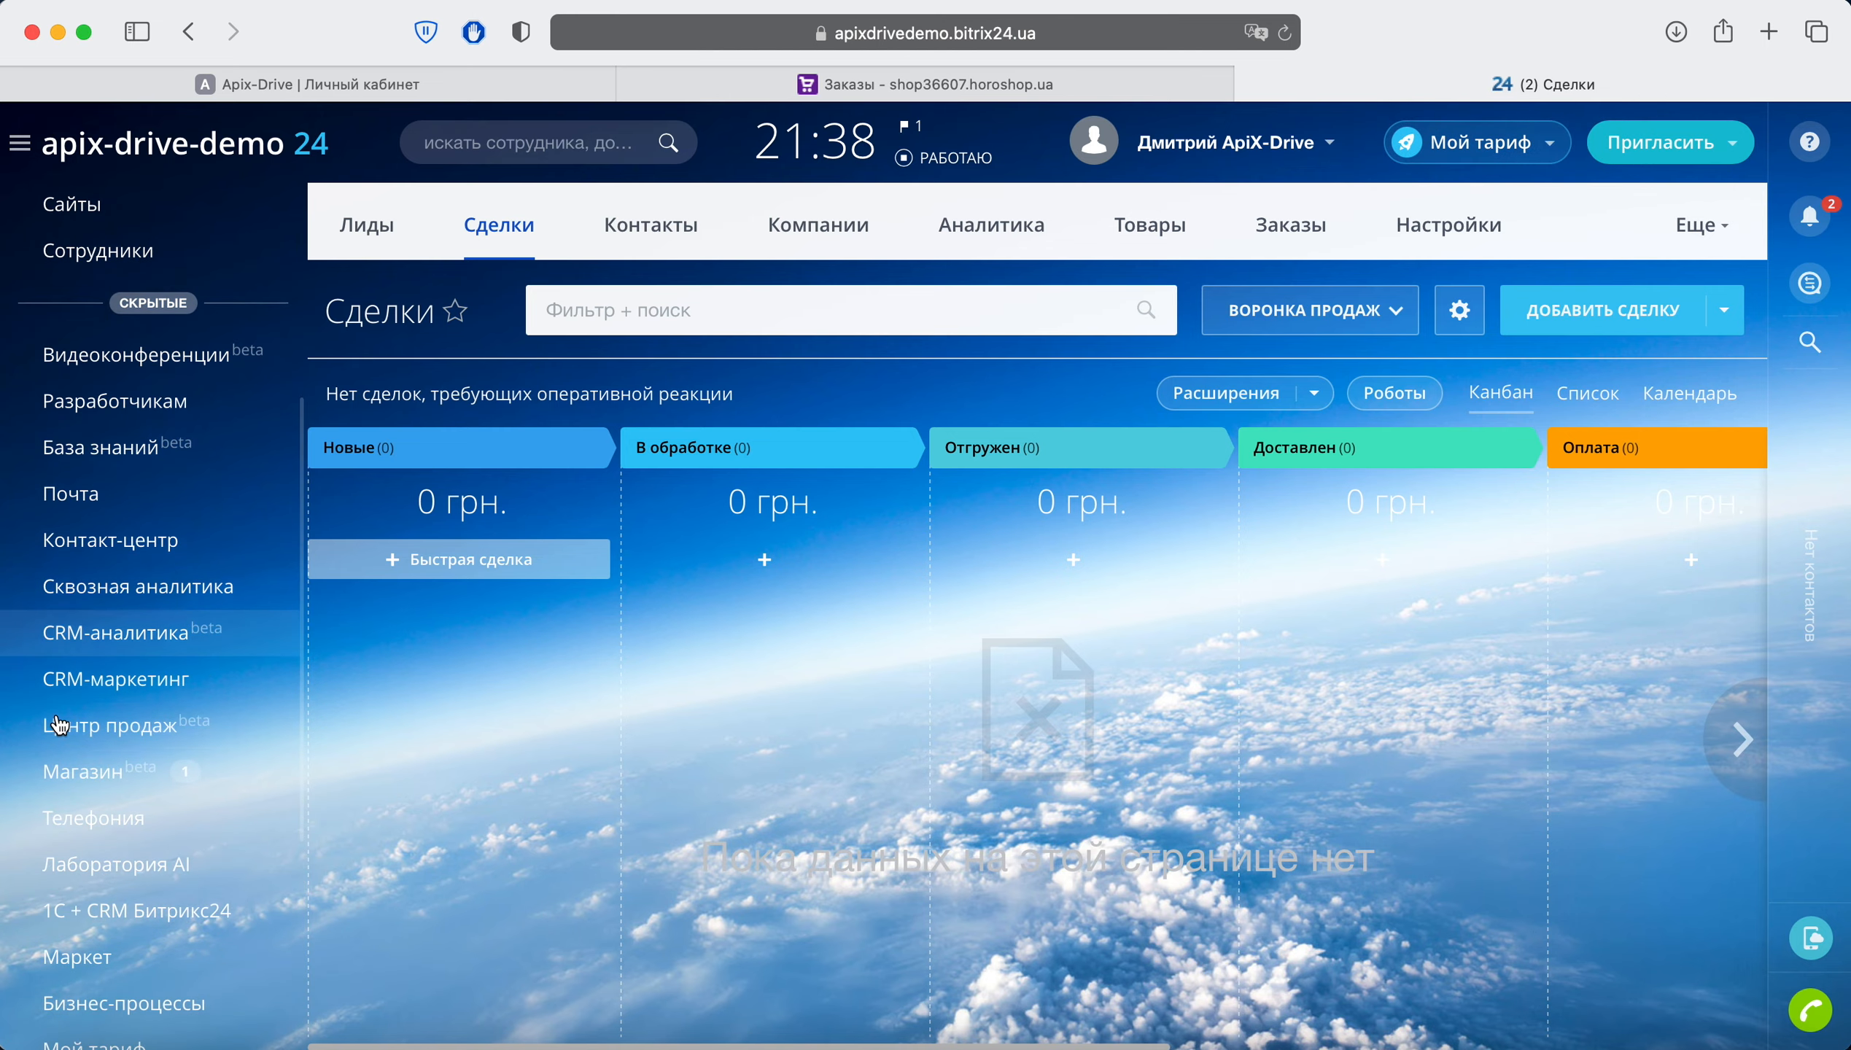
pyautogui.click(86, 963)
pyautogui.write('apix-drive')
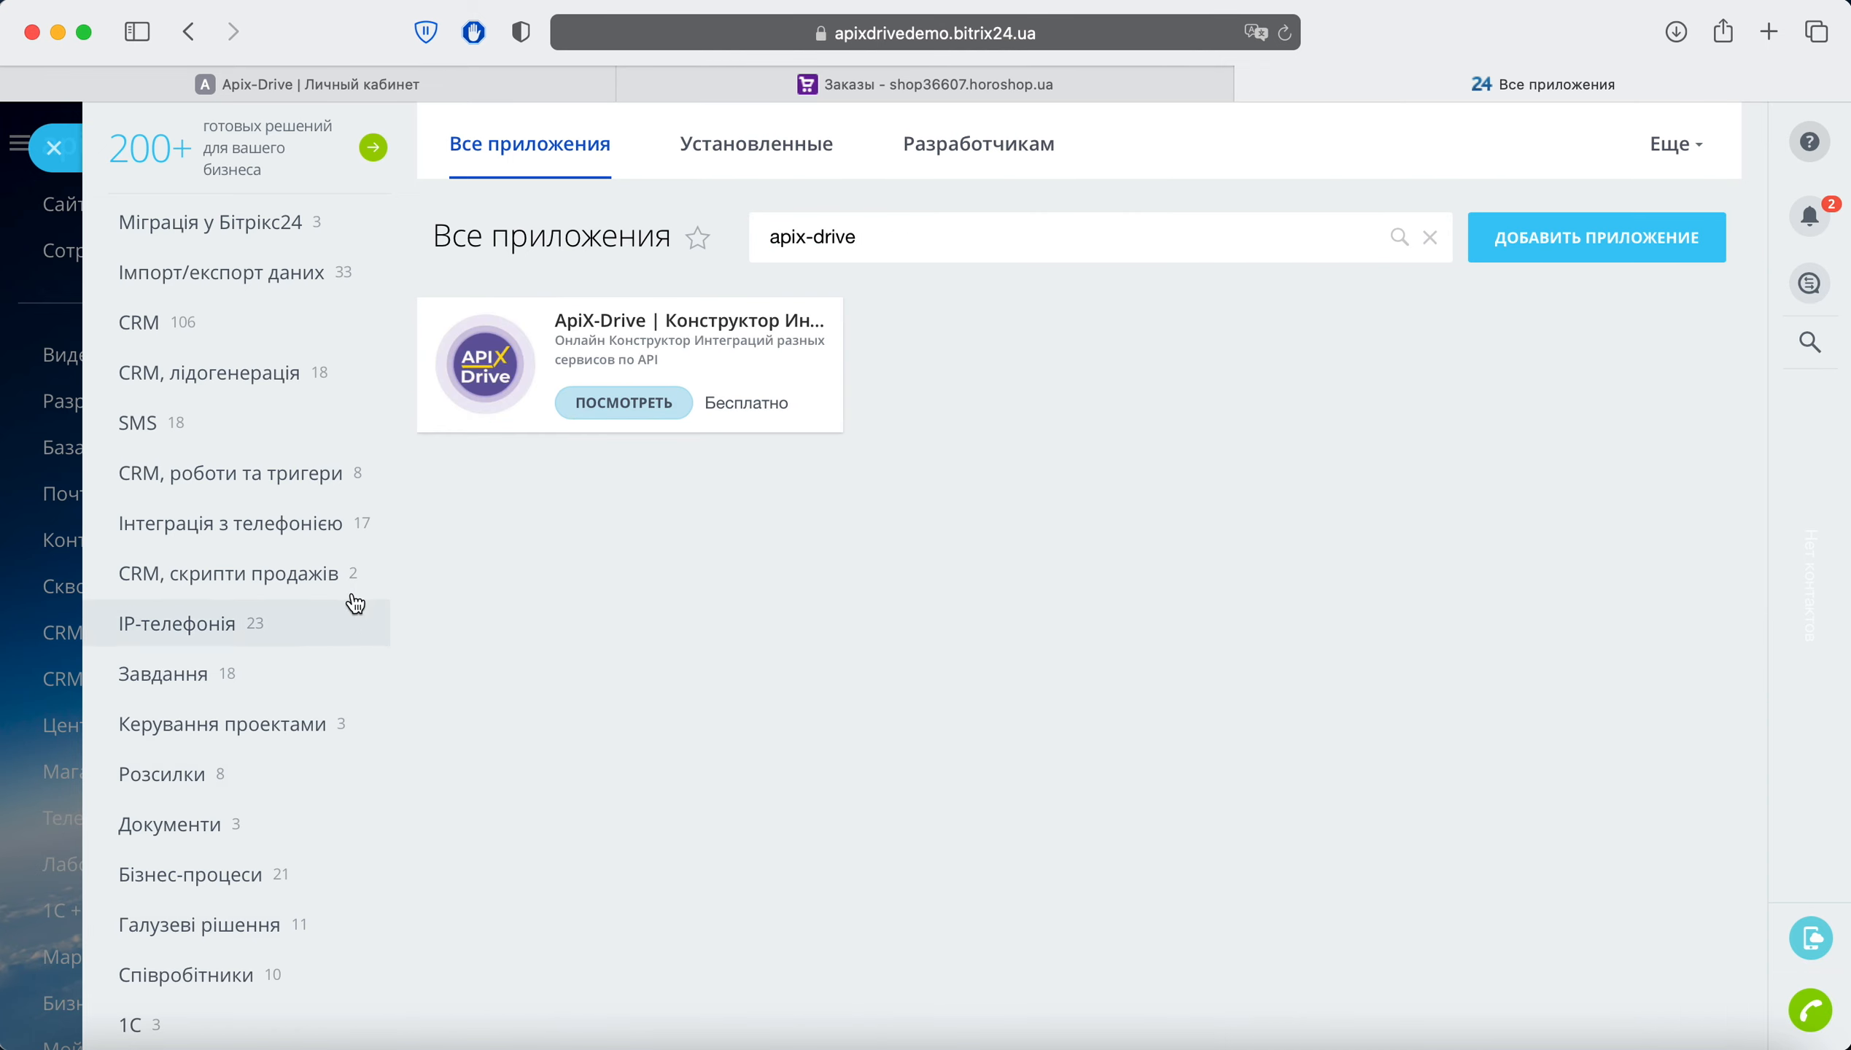
# Install the ApiX-Drive application in Bitrix24, accepting the license agreement and the privacy policy
pyautogui.click(630, 411)
pyautogui.click(491, 337)
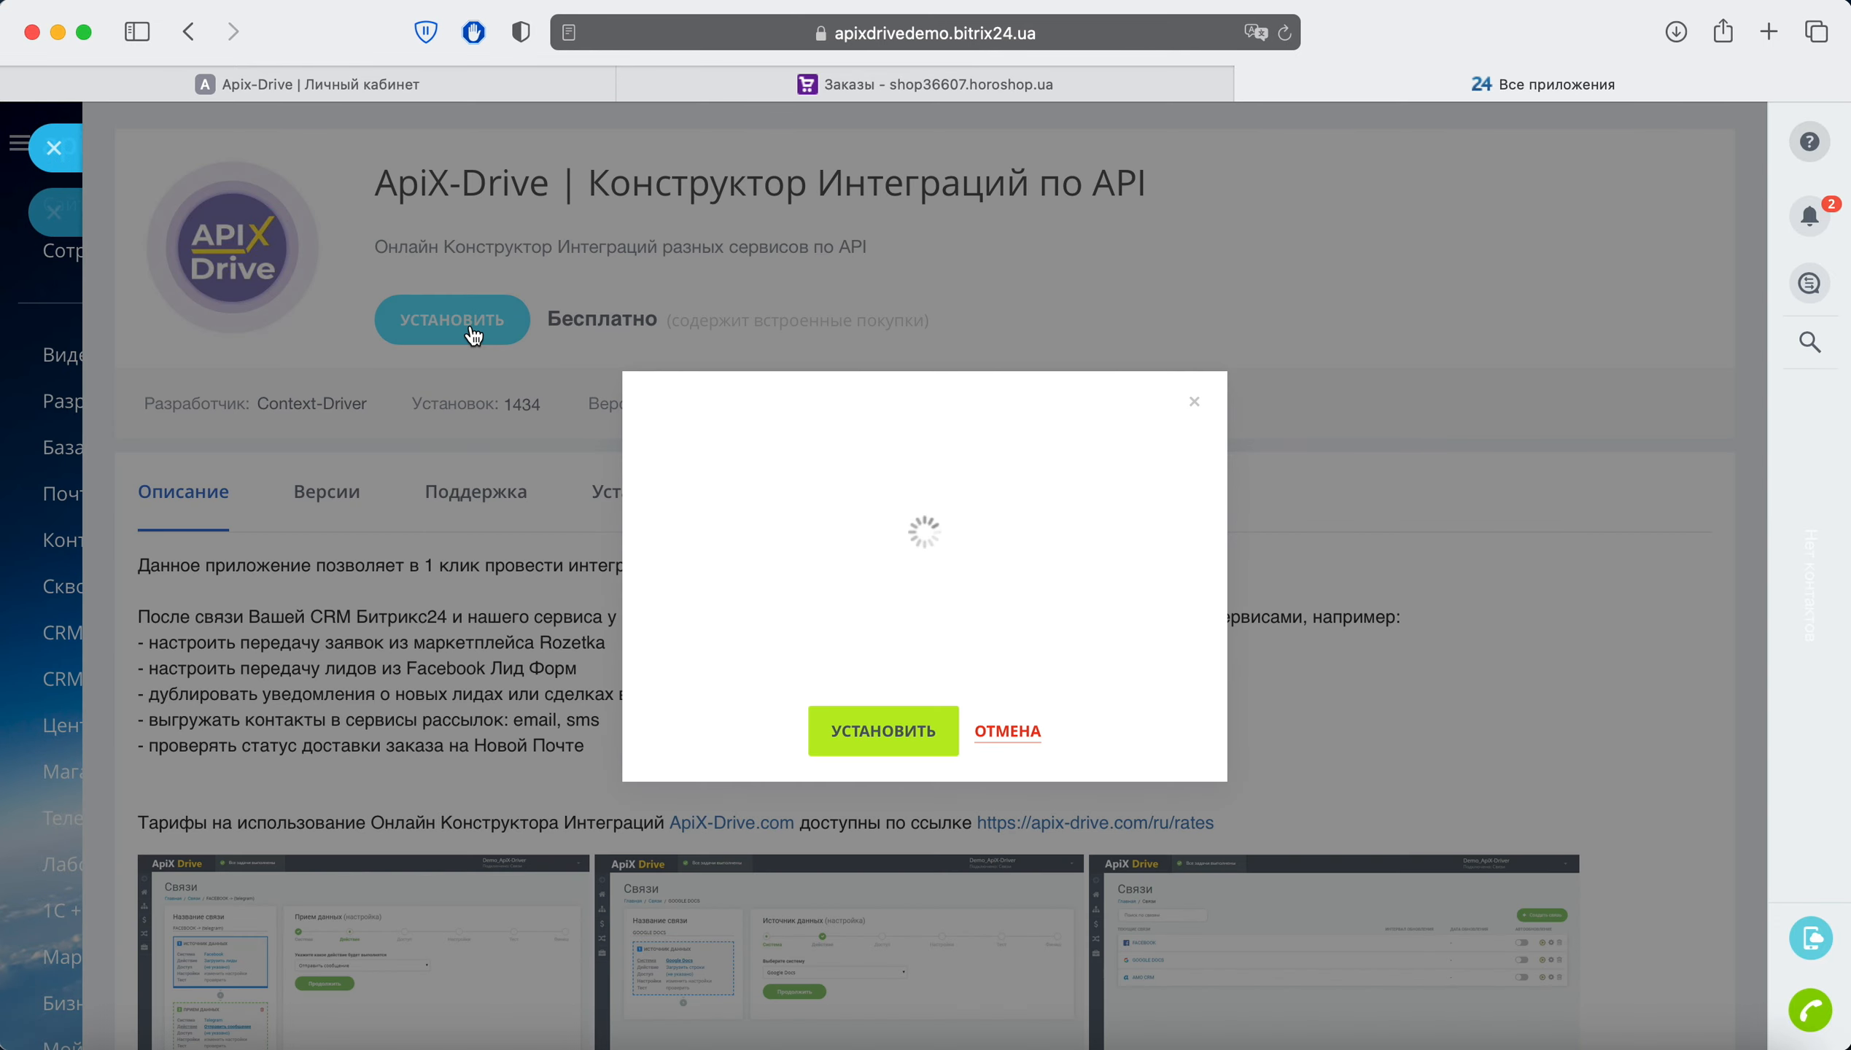
pyautogui.click(670, 746)
pyautogui.click(670, 780)
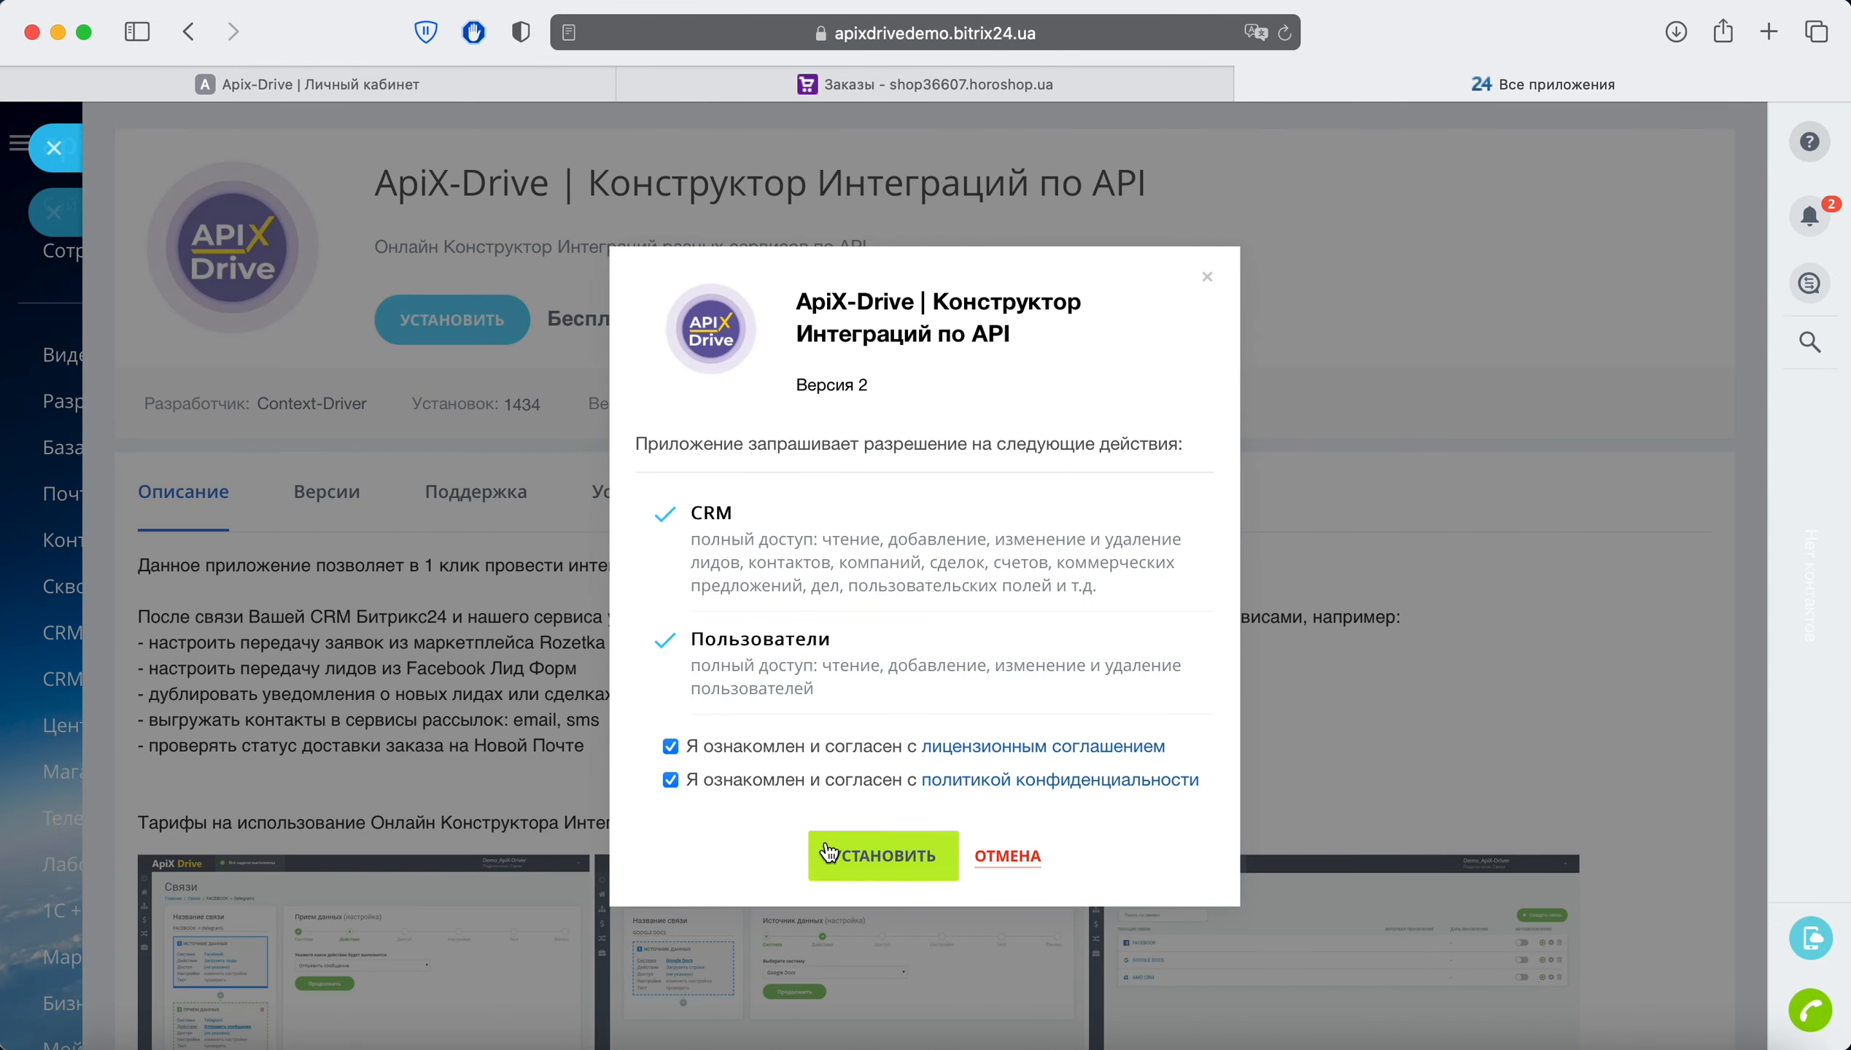
pyautogui.click(826, 854)
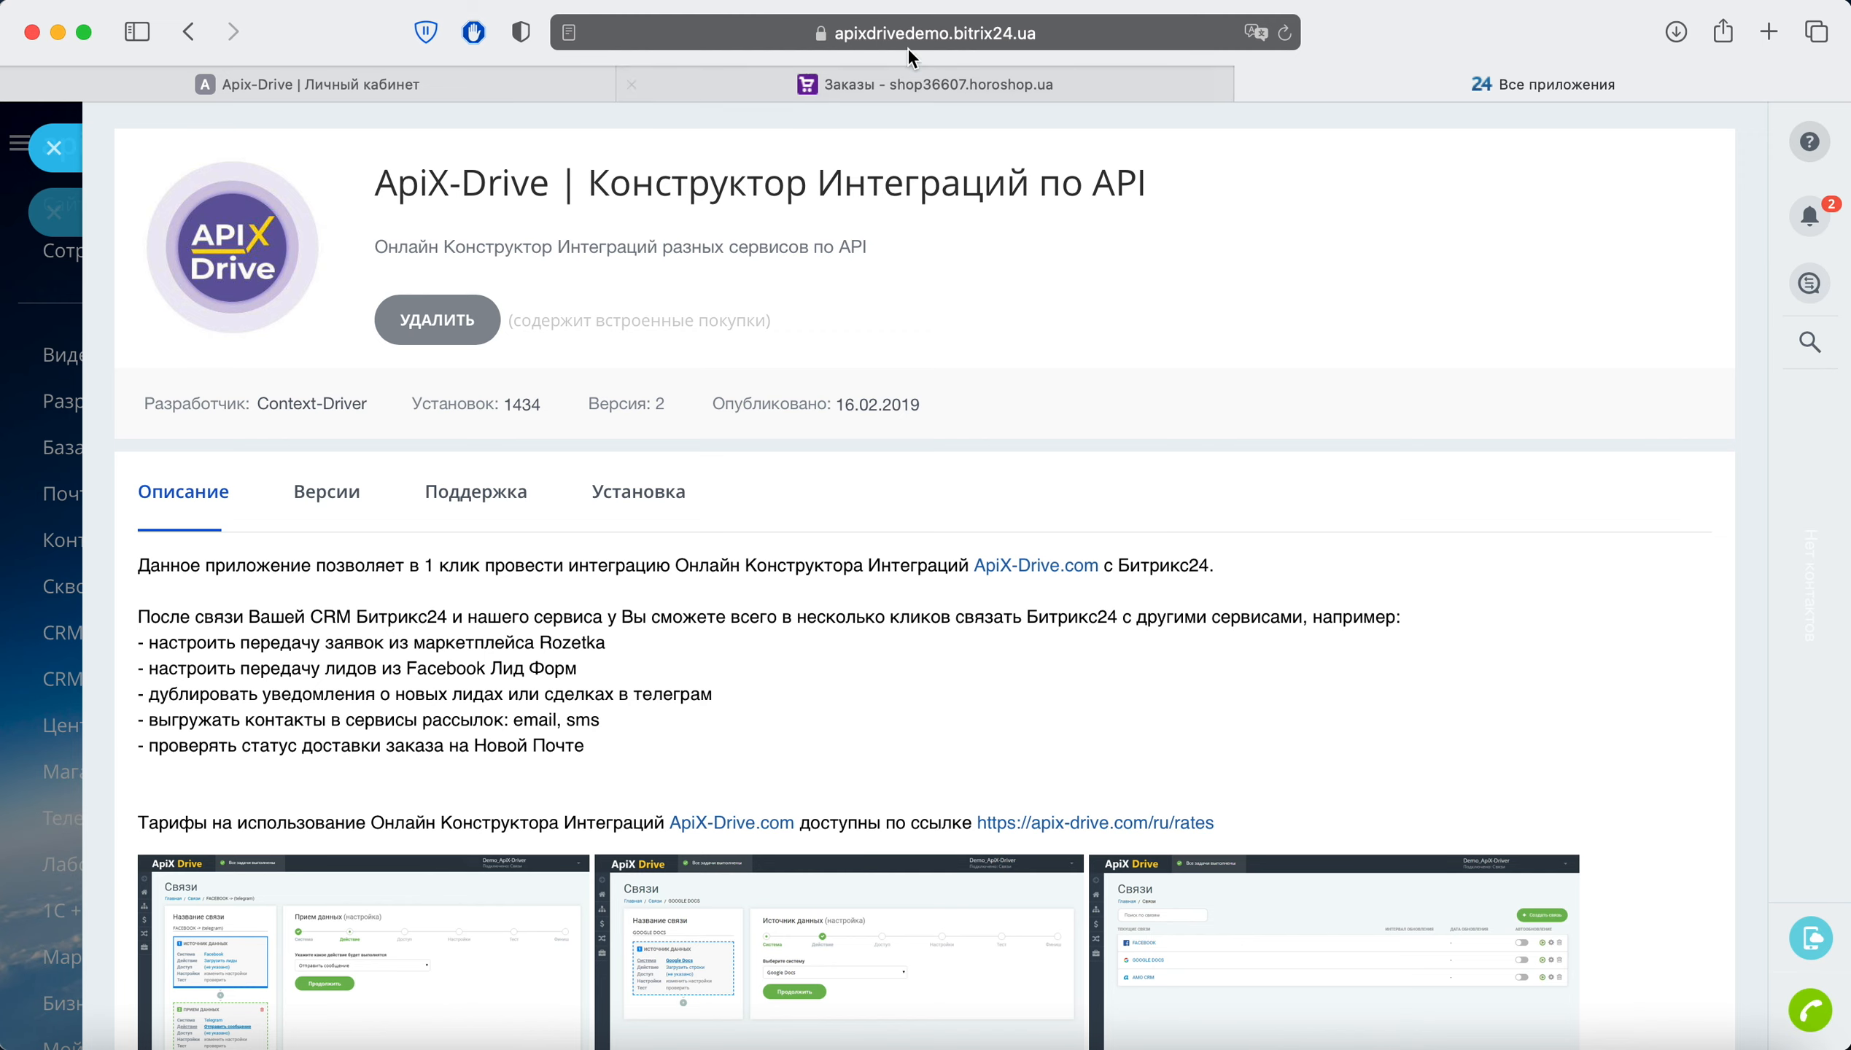
# Copy the portal domain apixdrivedemo.bitrix24.ua from the Bitrix24 address into ApiX-Drive's «Домен портала» field and save the integration
pyautogui.click(884, 29)
pyautogui.moveTo(841, 33); pyautogui.dragTo(636, 33)
pyautogui.rightClick(681, 38)
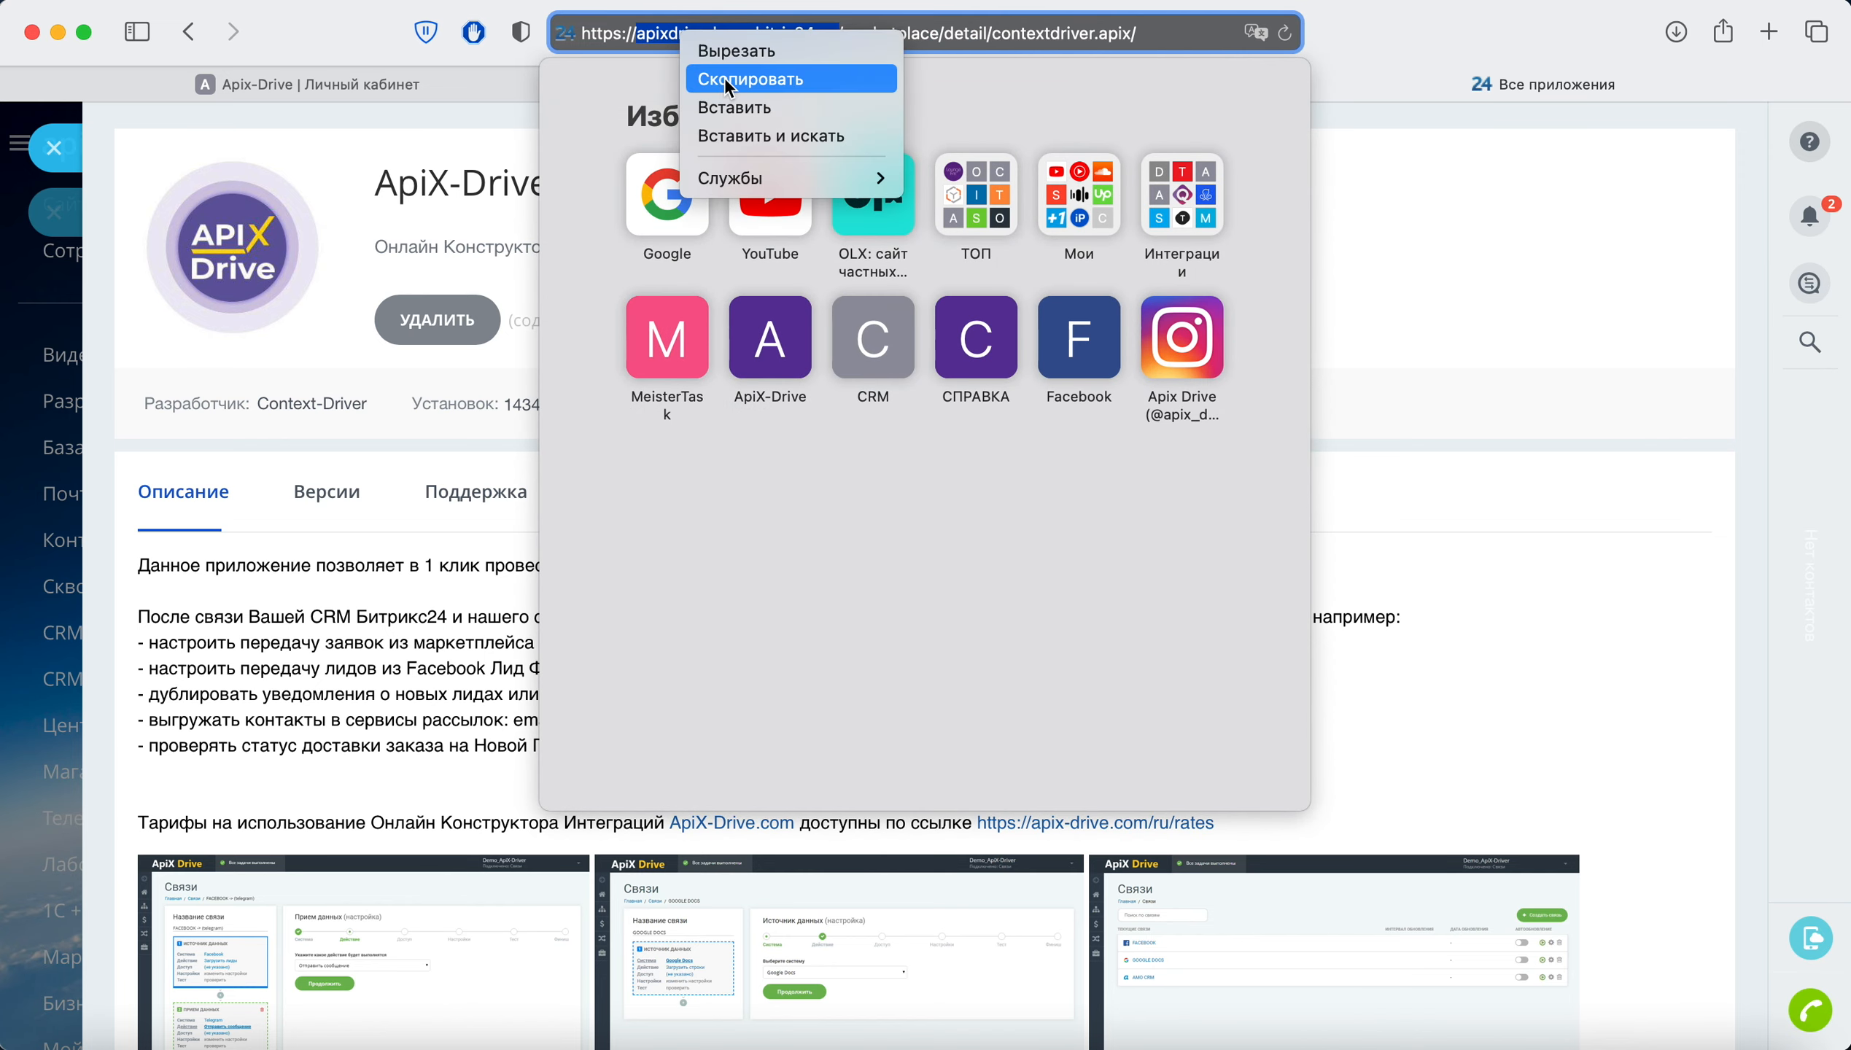
pyautogui.click(749, 79)
pyautogui.click(493, 85)
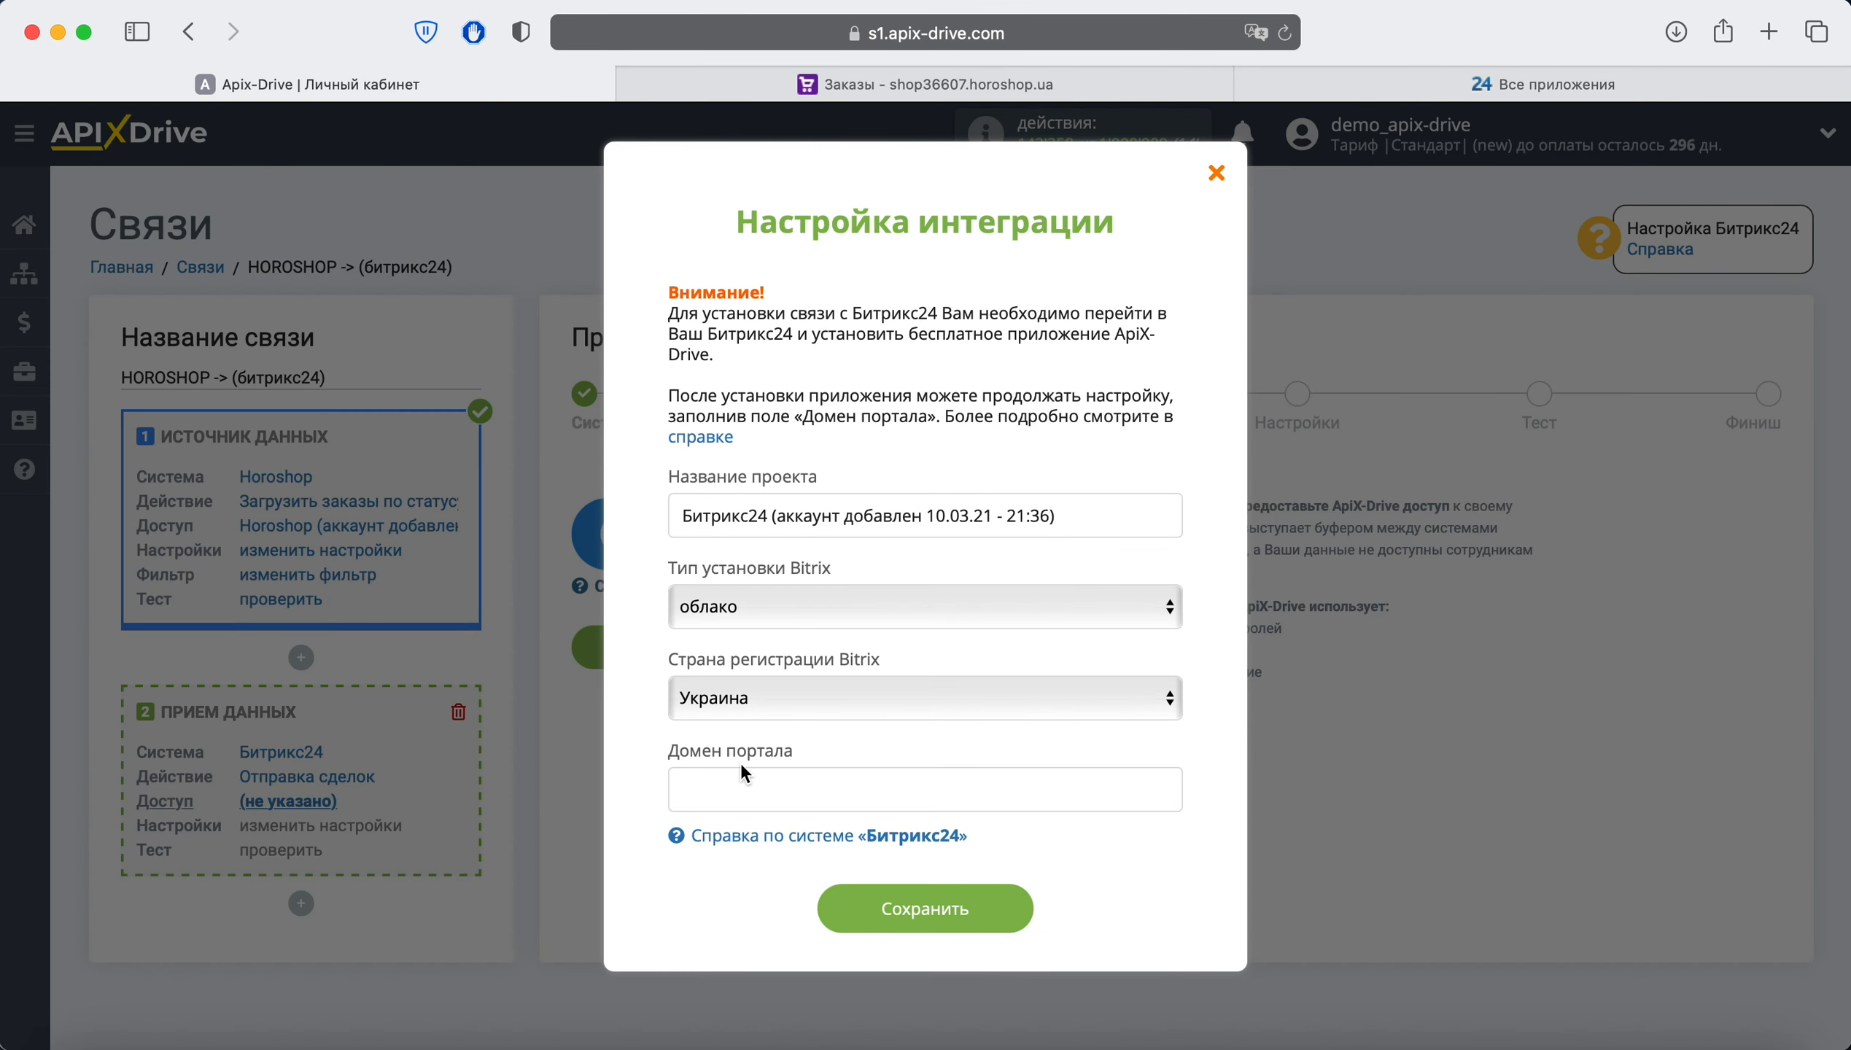
pyautogui.rightClick(741, 785)
pyautogui.click(772, 796)
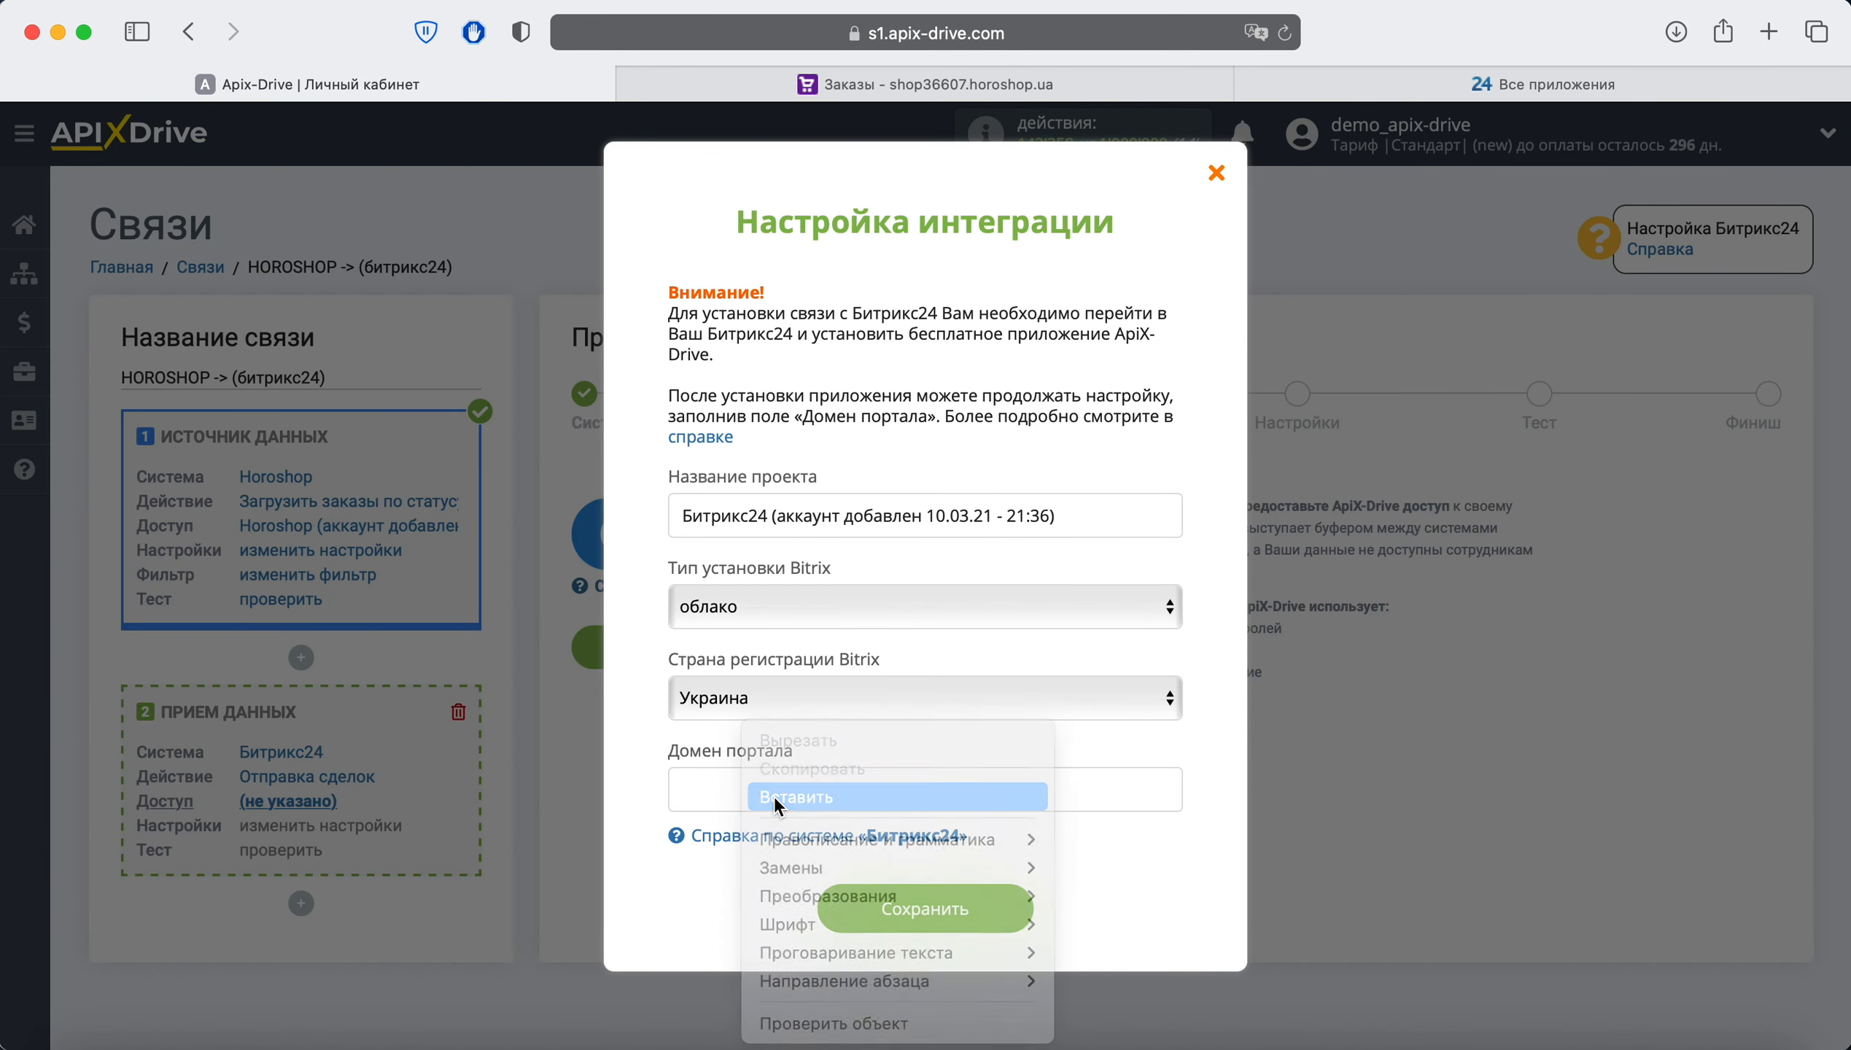
pyautogui.click(988, 908)
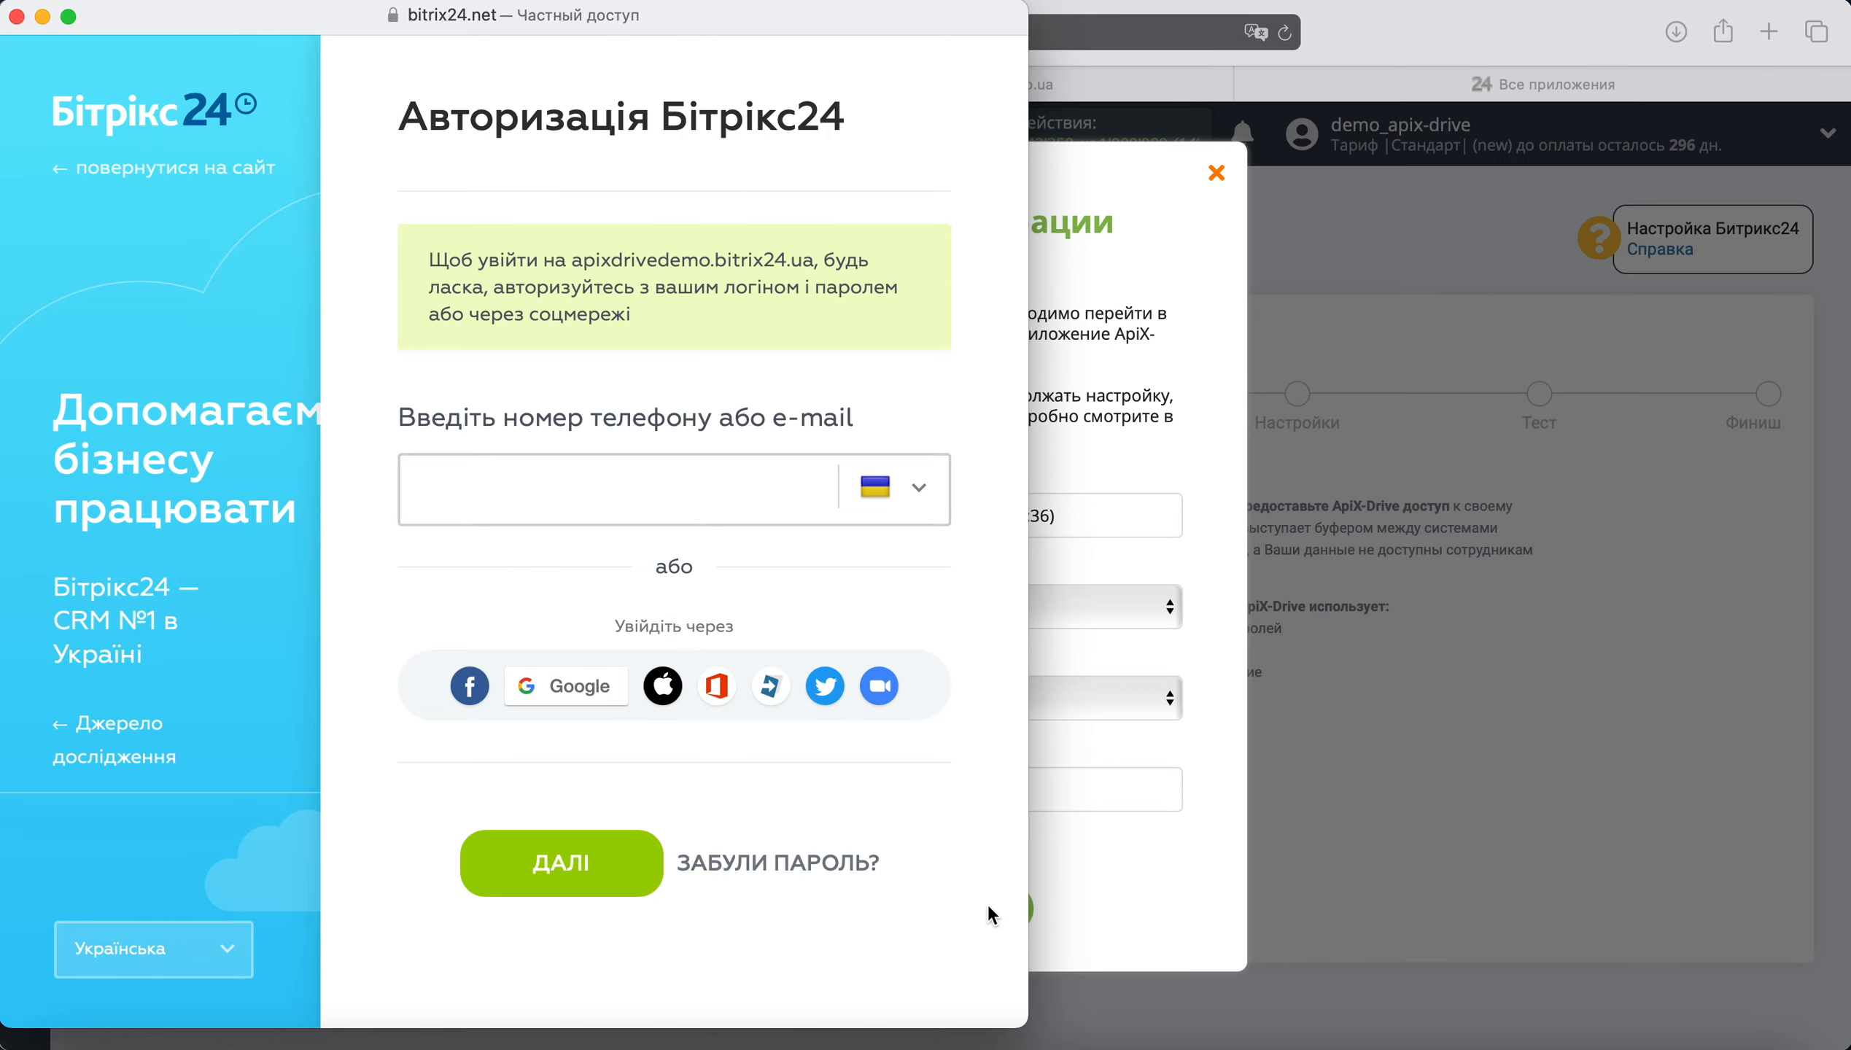
# Authorize in Bitrix24 with the account e-mail and password, and continue with the connected account to the settings stage
pyautogui.rightClick(532, 480)
pyautogui.click(610, 539)
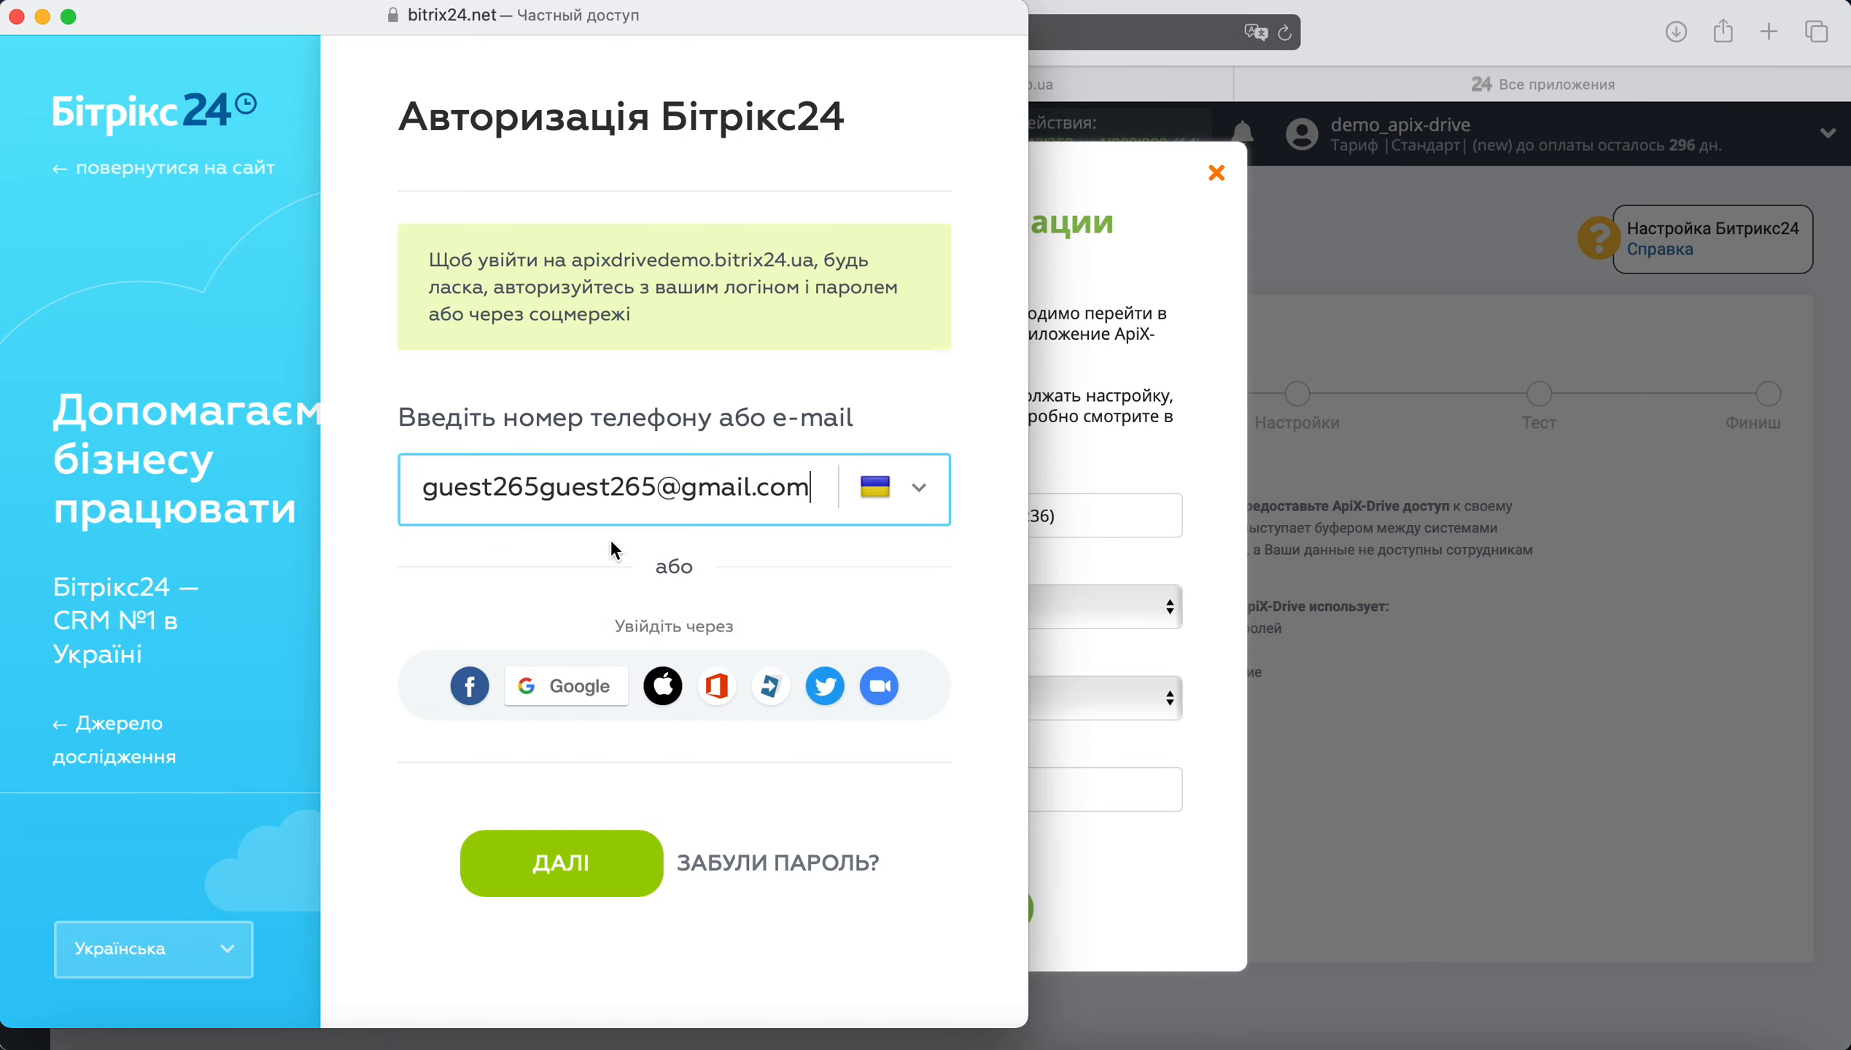
pyautogui.click(600, 866)
pyautogui.click(587, 761)
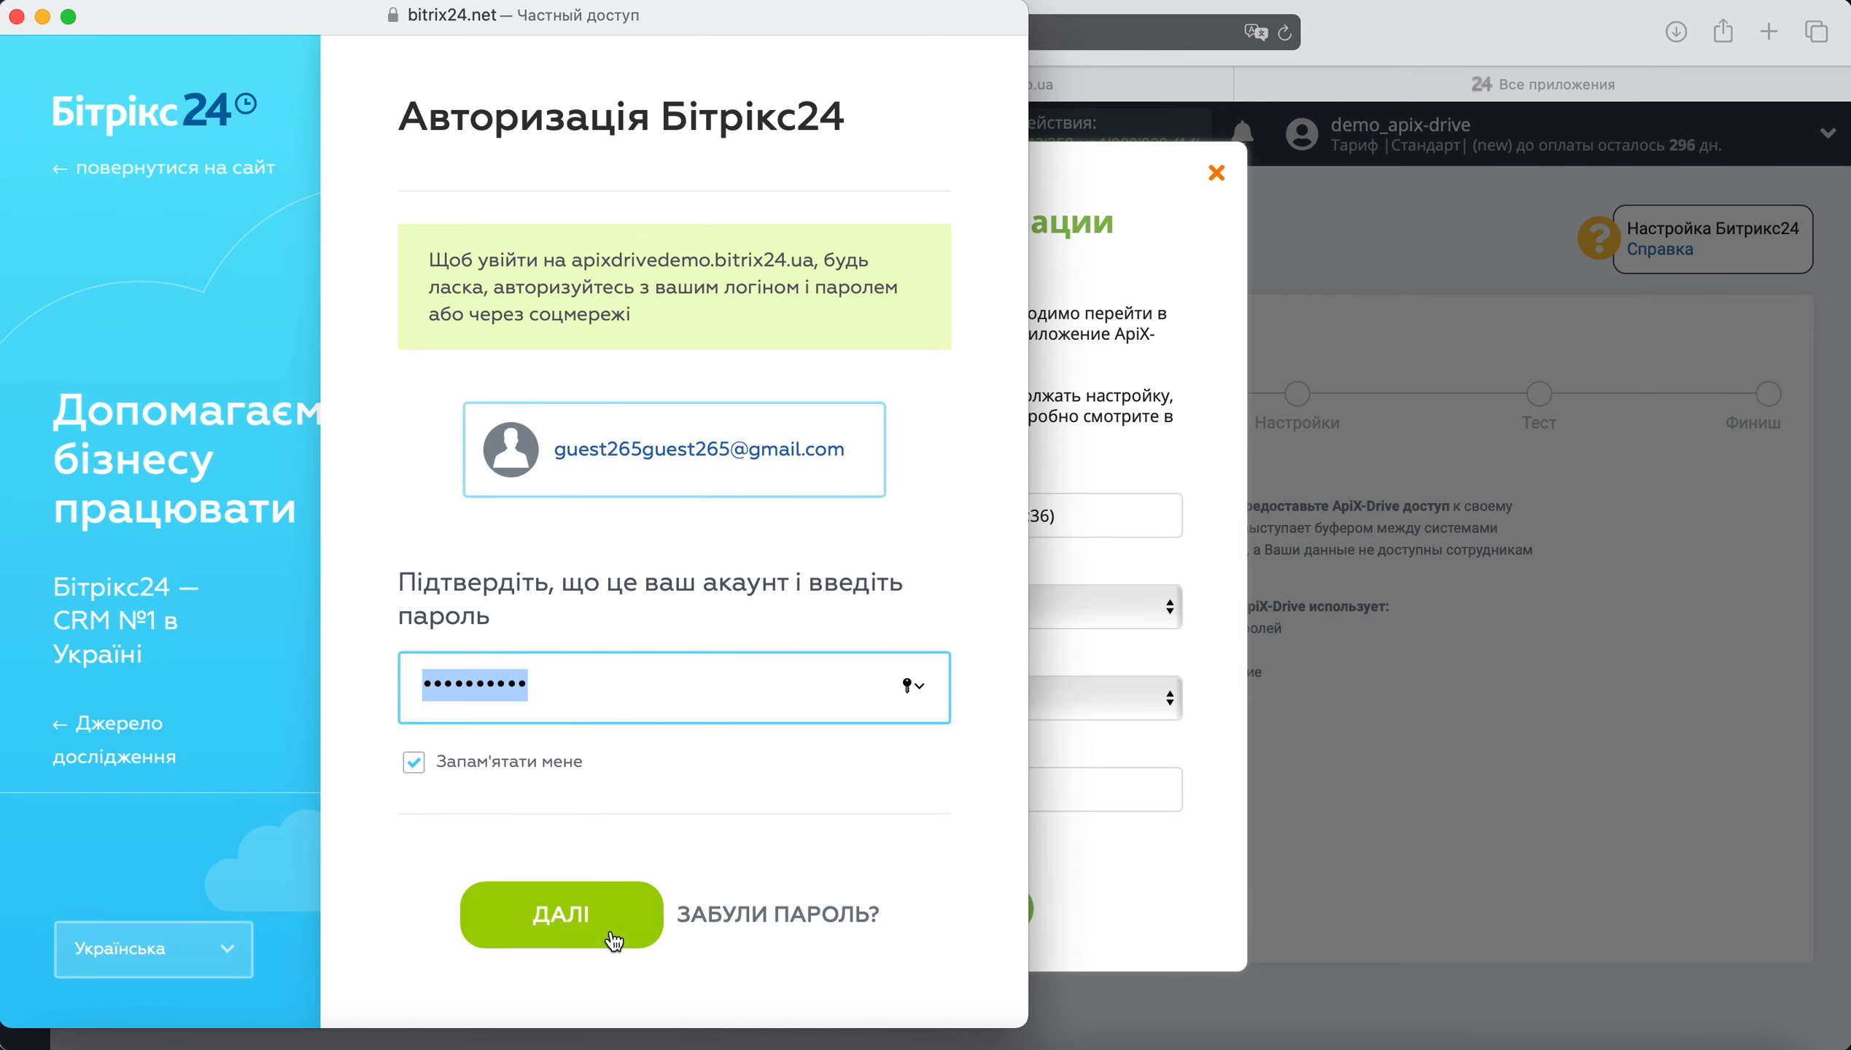
pyautogui.click(612, 934)
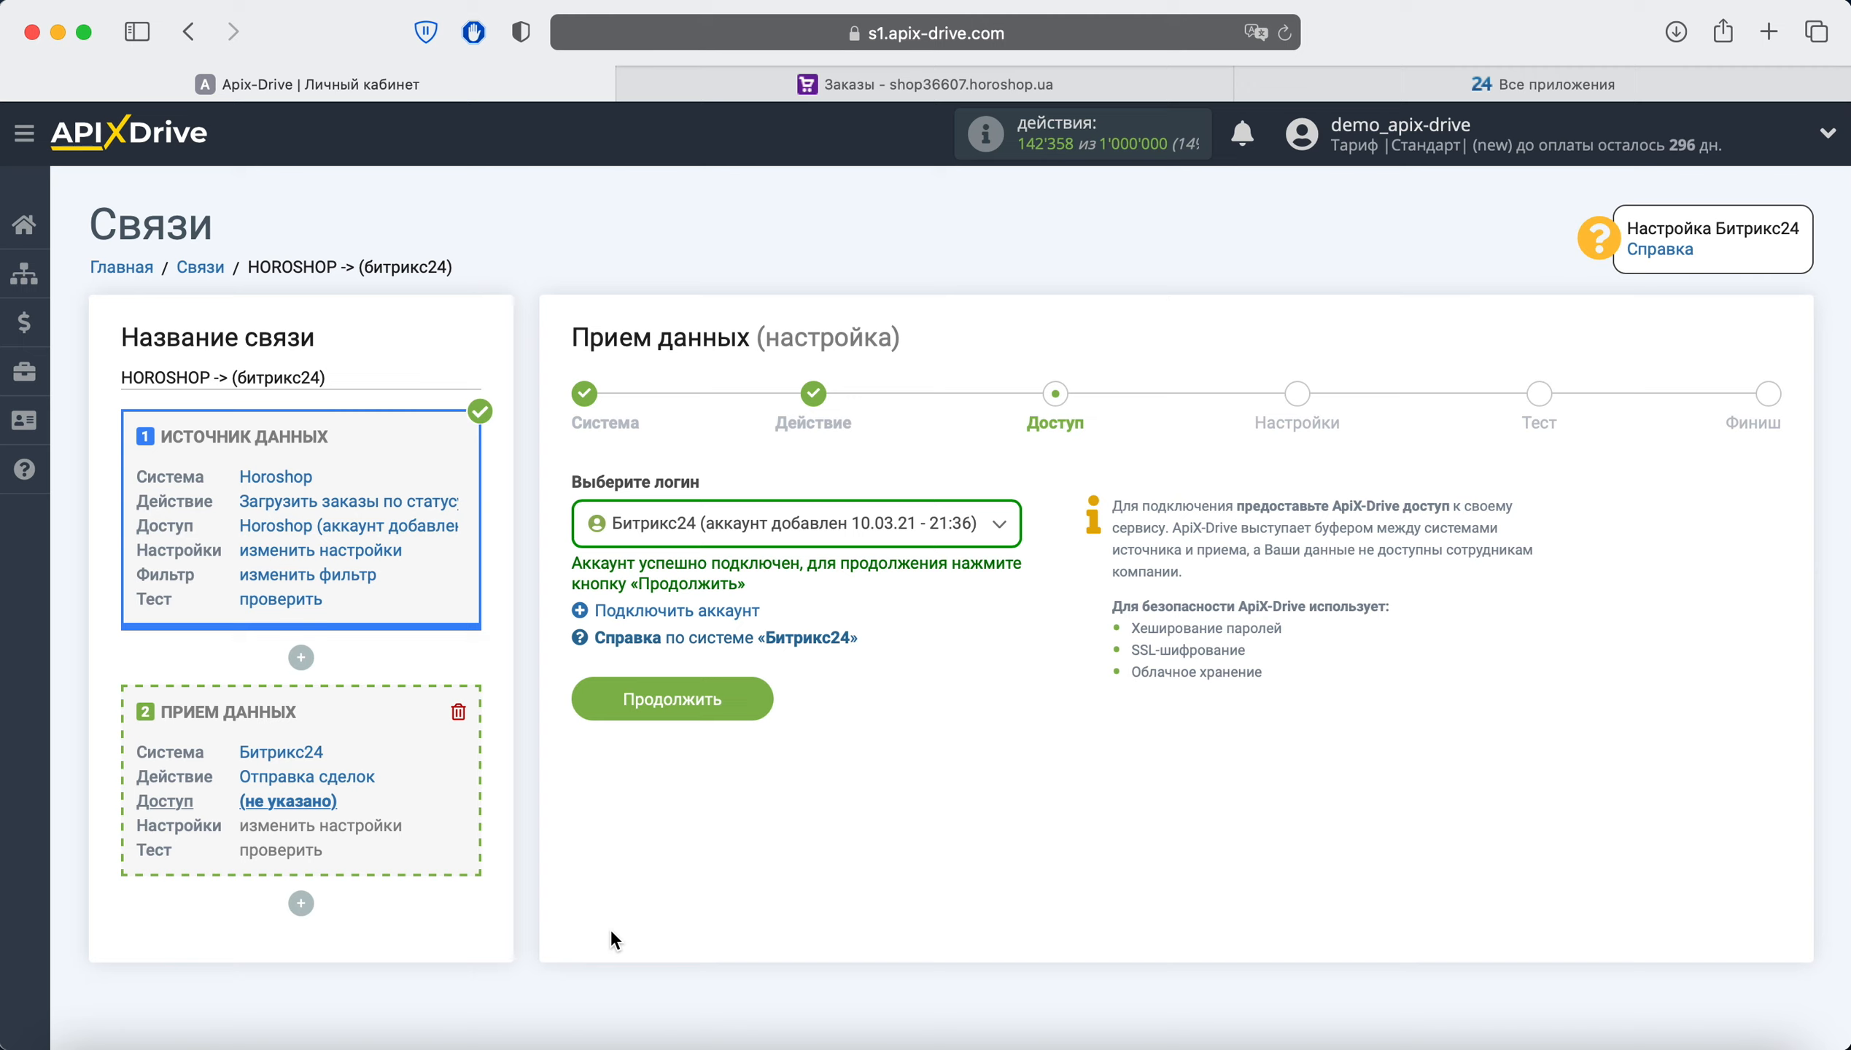
pyautogui.click(740, 697)
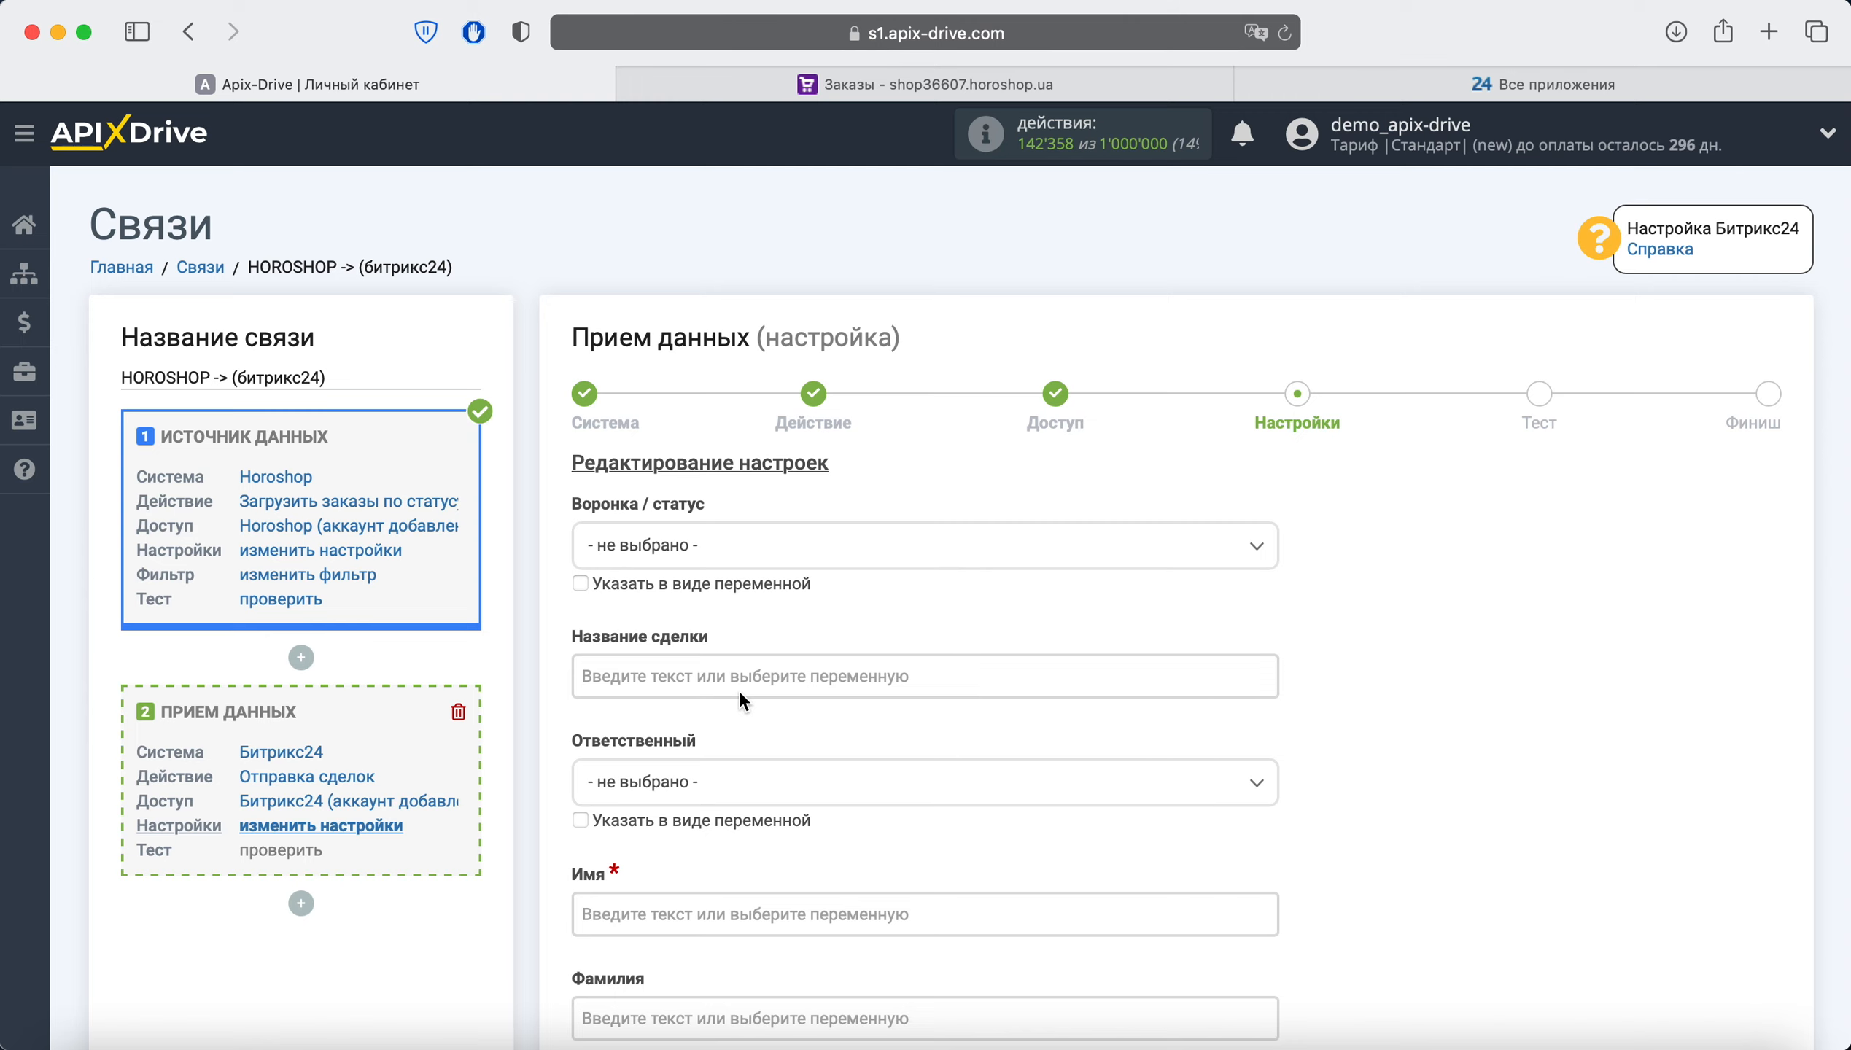
# Set the deal's «Воронка / статус» to «Воронка продаж: В обработке»
pyautogui.click(748, 566)
pyautogui.scroll(-5, 786, 661)
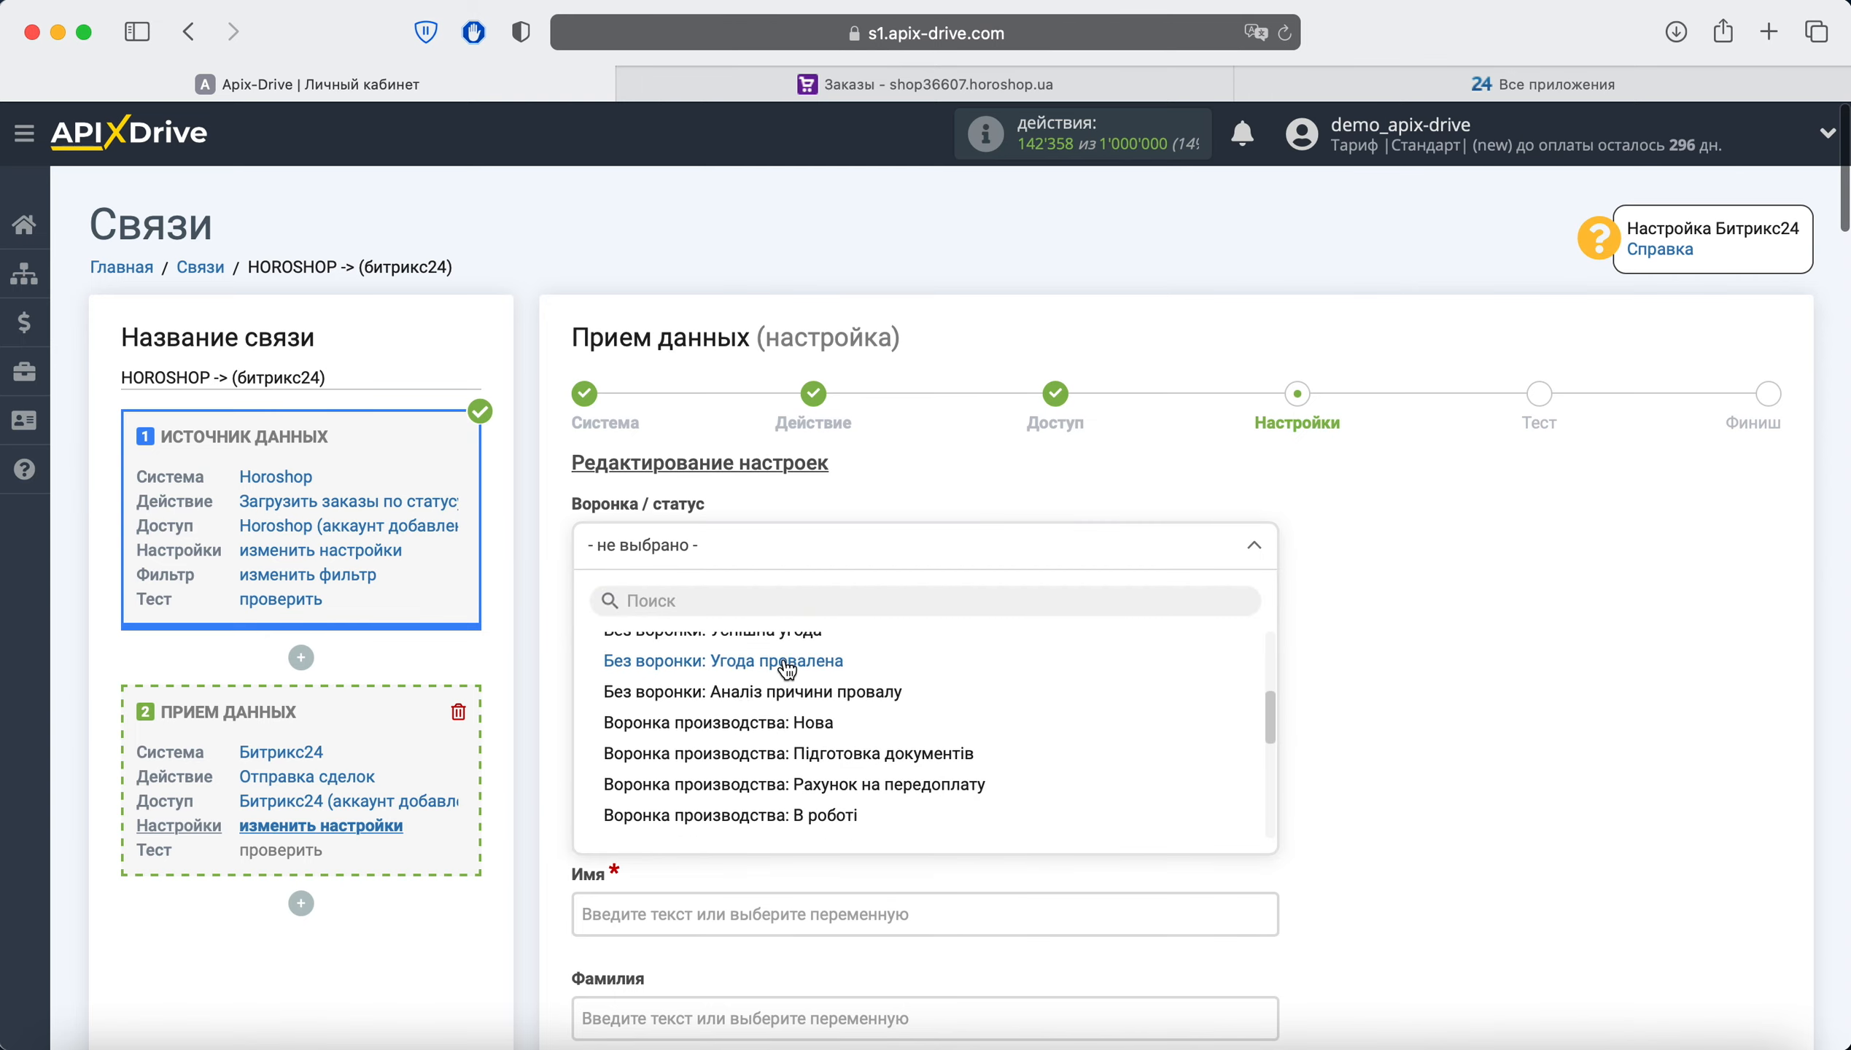
pyautogui.scroll(-10, 786, 670)
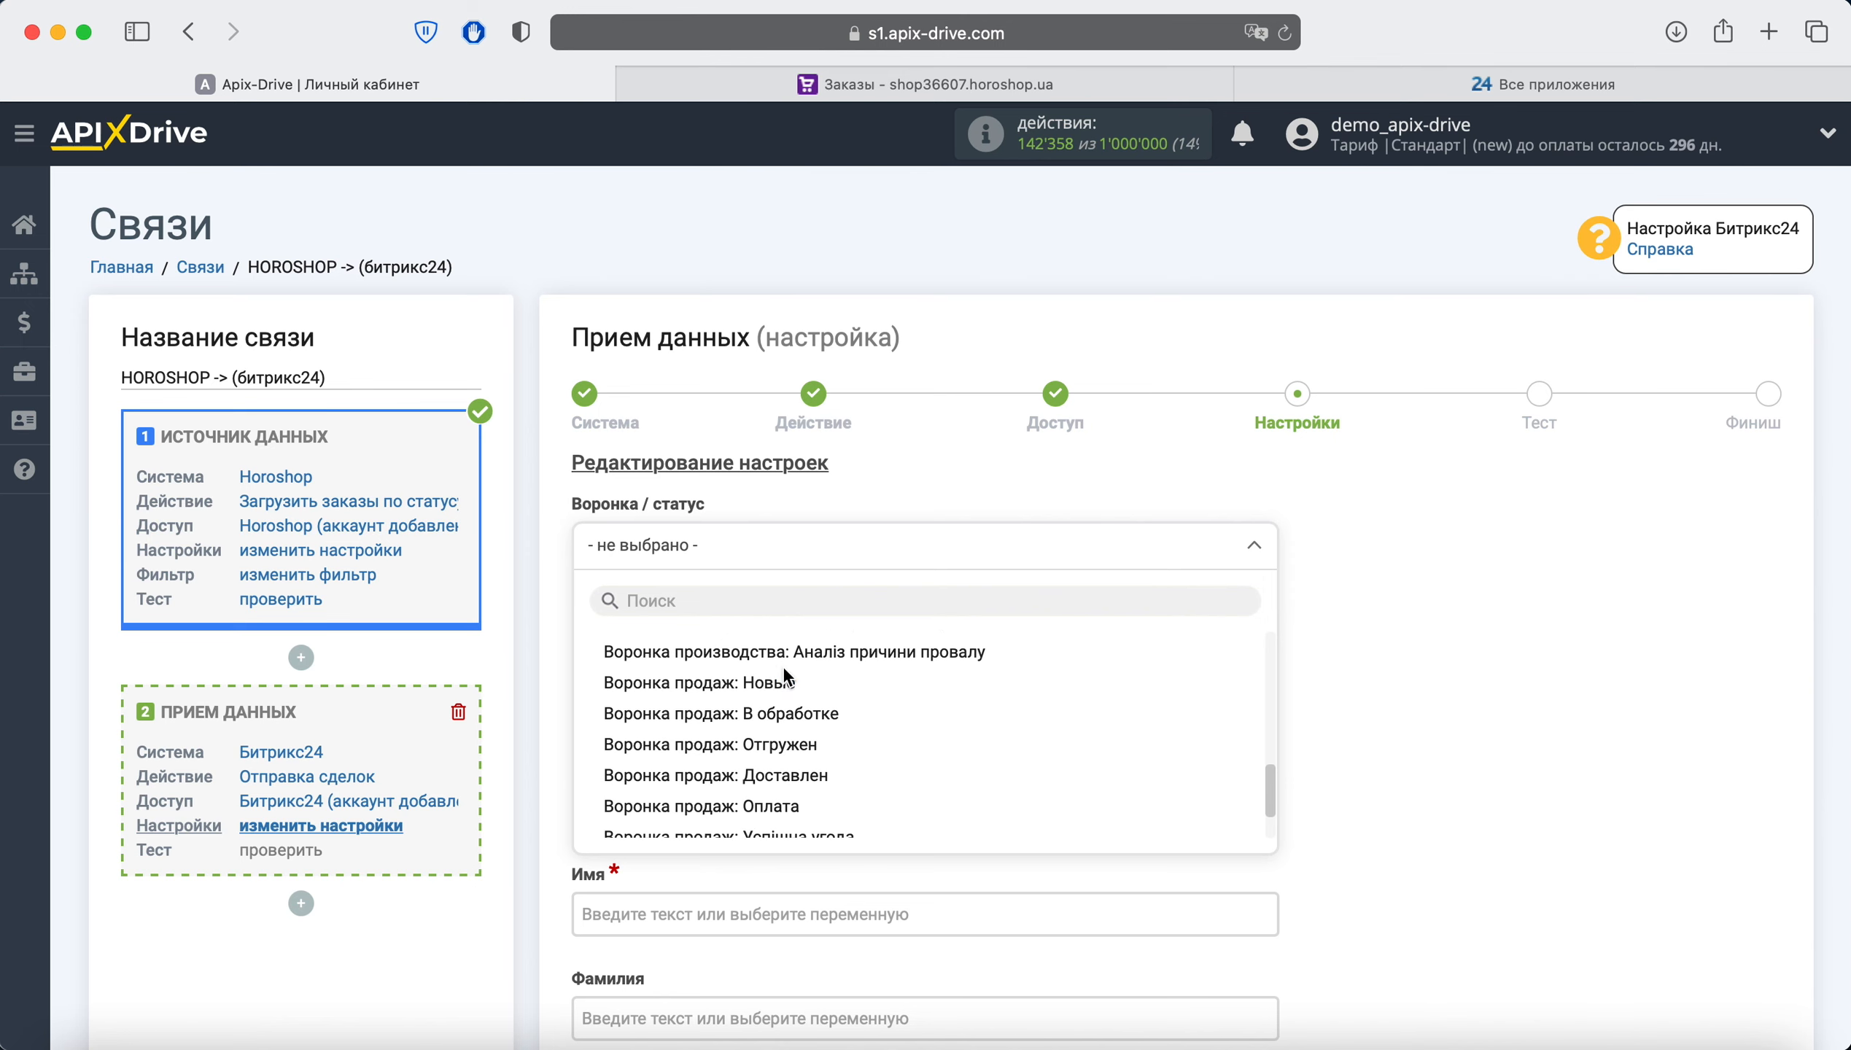
pyautogui.click(784, 713)
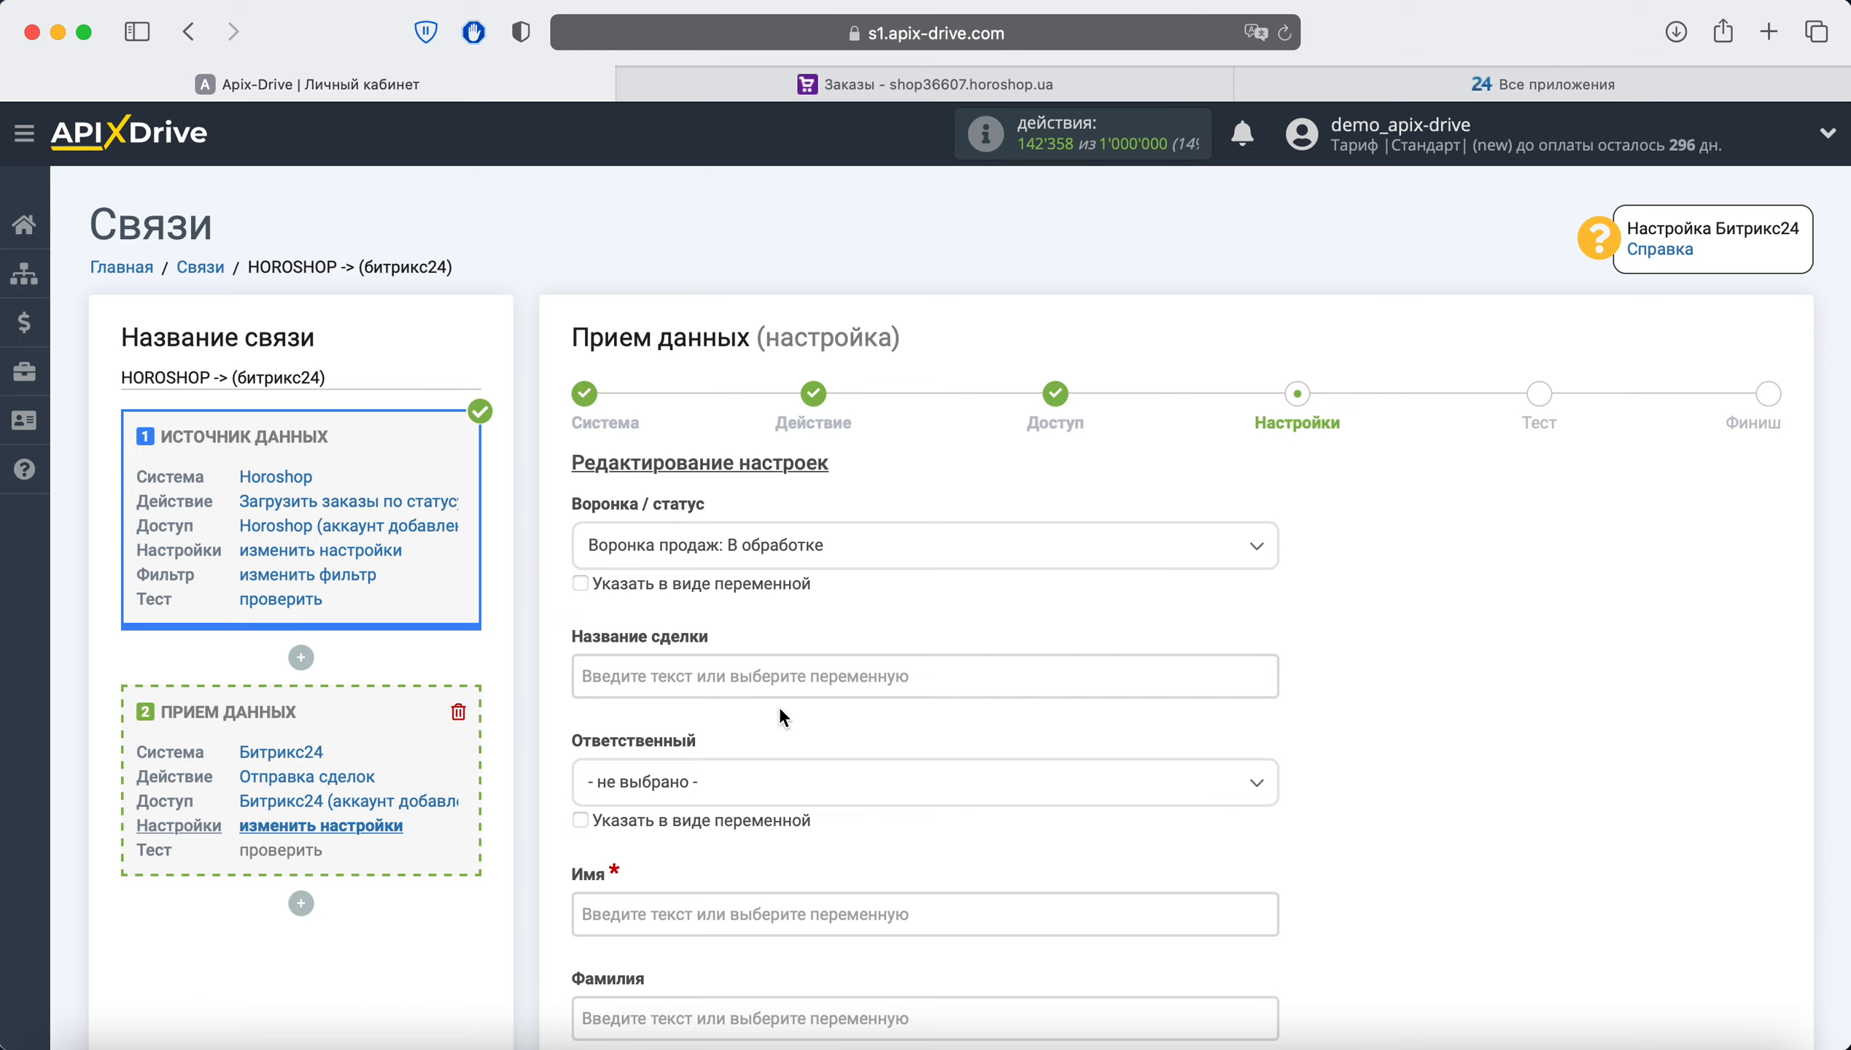
# Fill «Название сделки» with the text «Заказ в статусе В обработке» followed by the Horoshop variable «Дата создания»
pyautogui.click(734, 674)
pyautogui.scroll(-10, 734, 666)
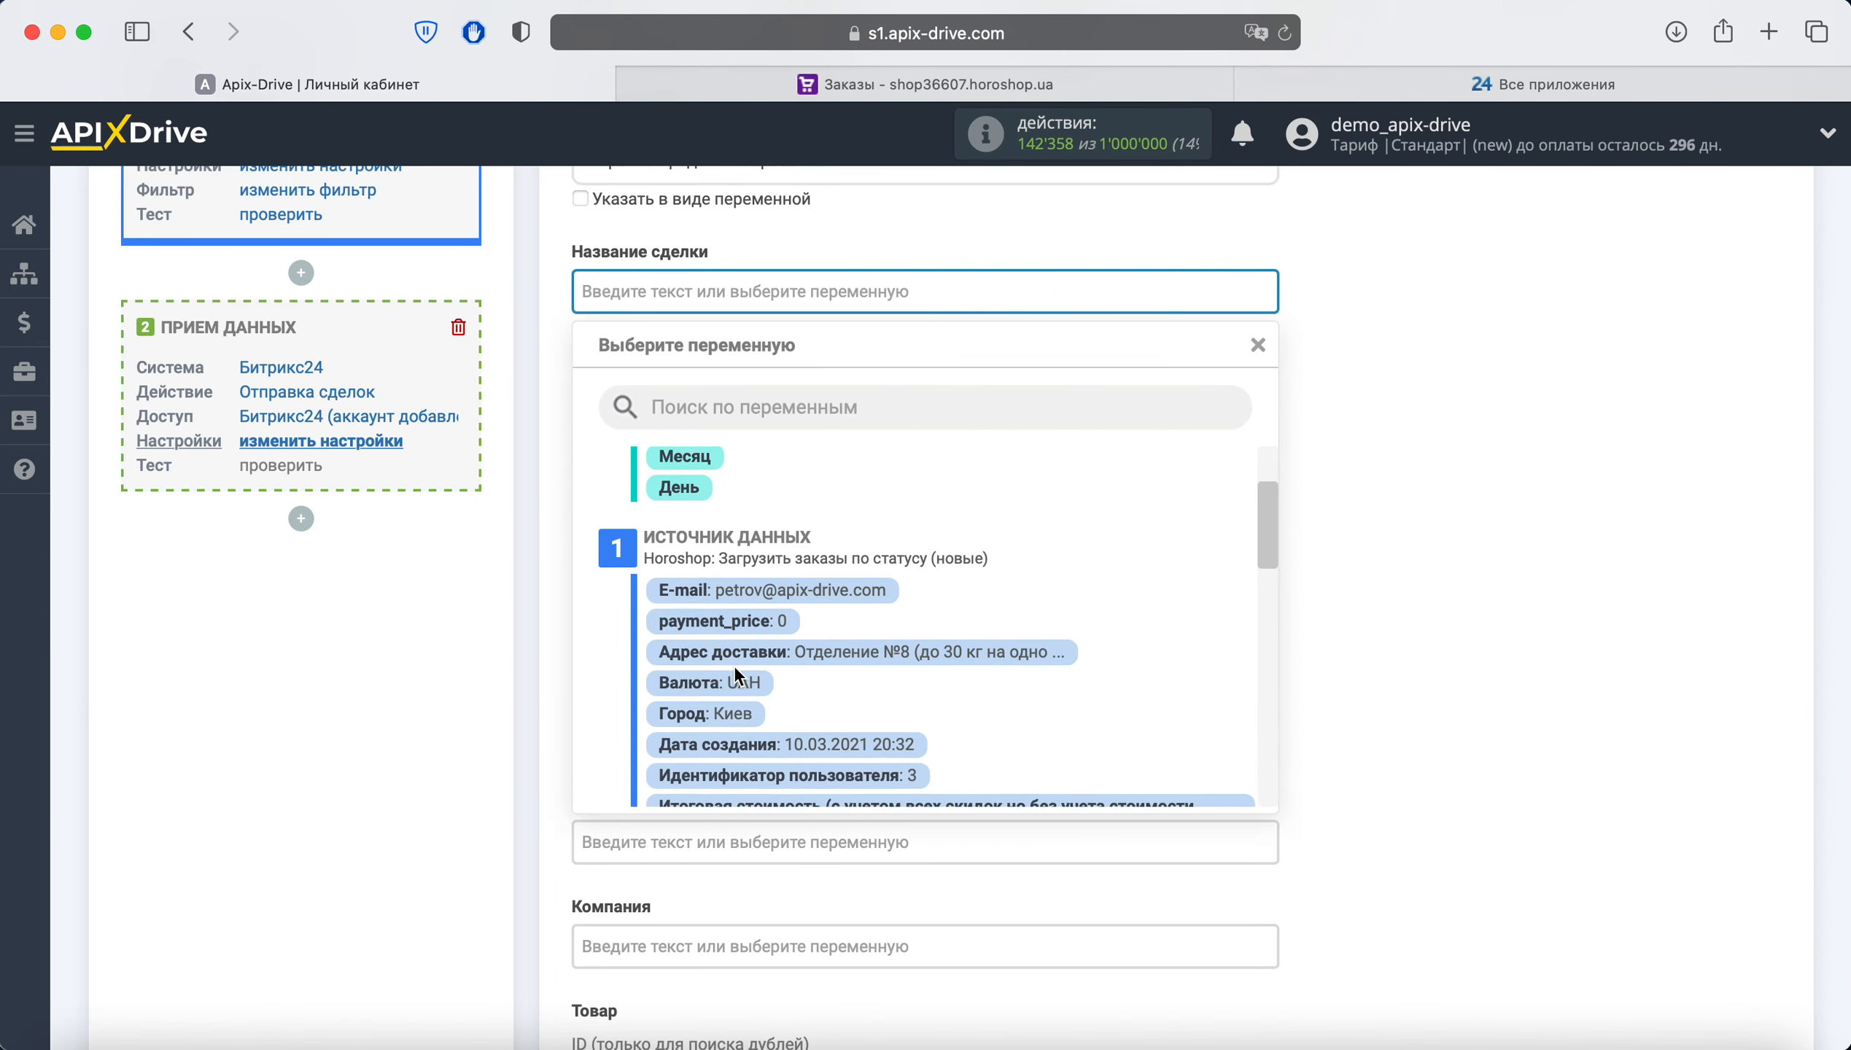
pyautogui.click(836, 687)
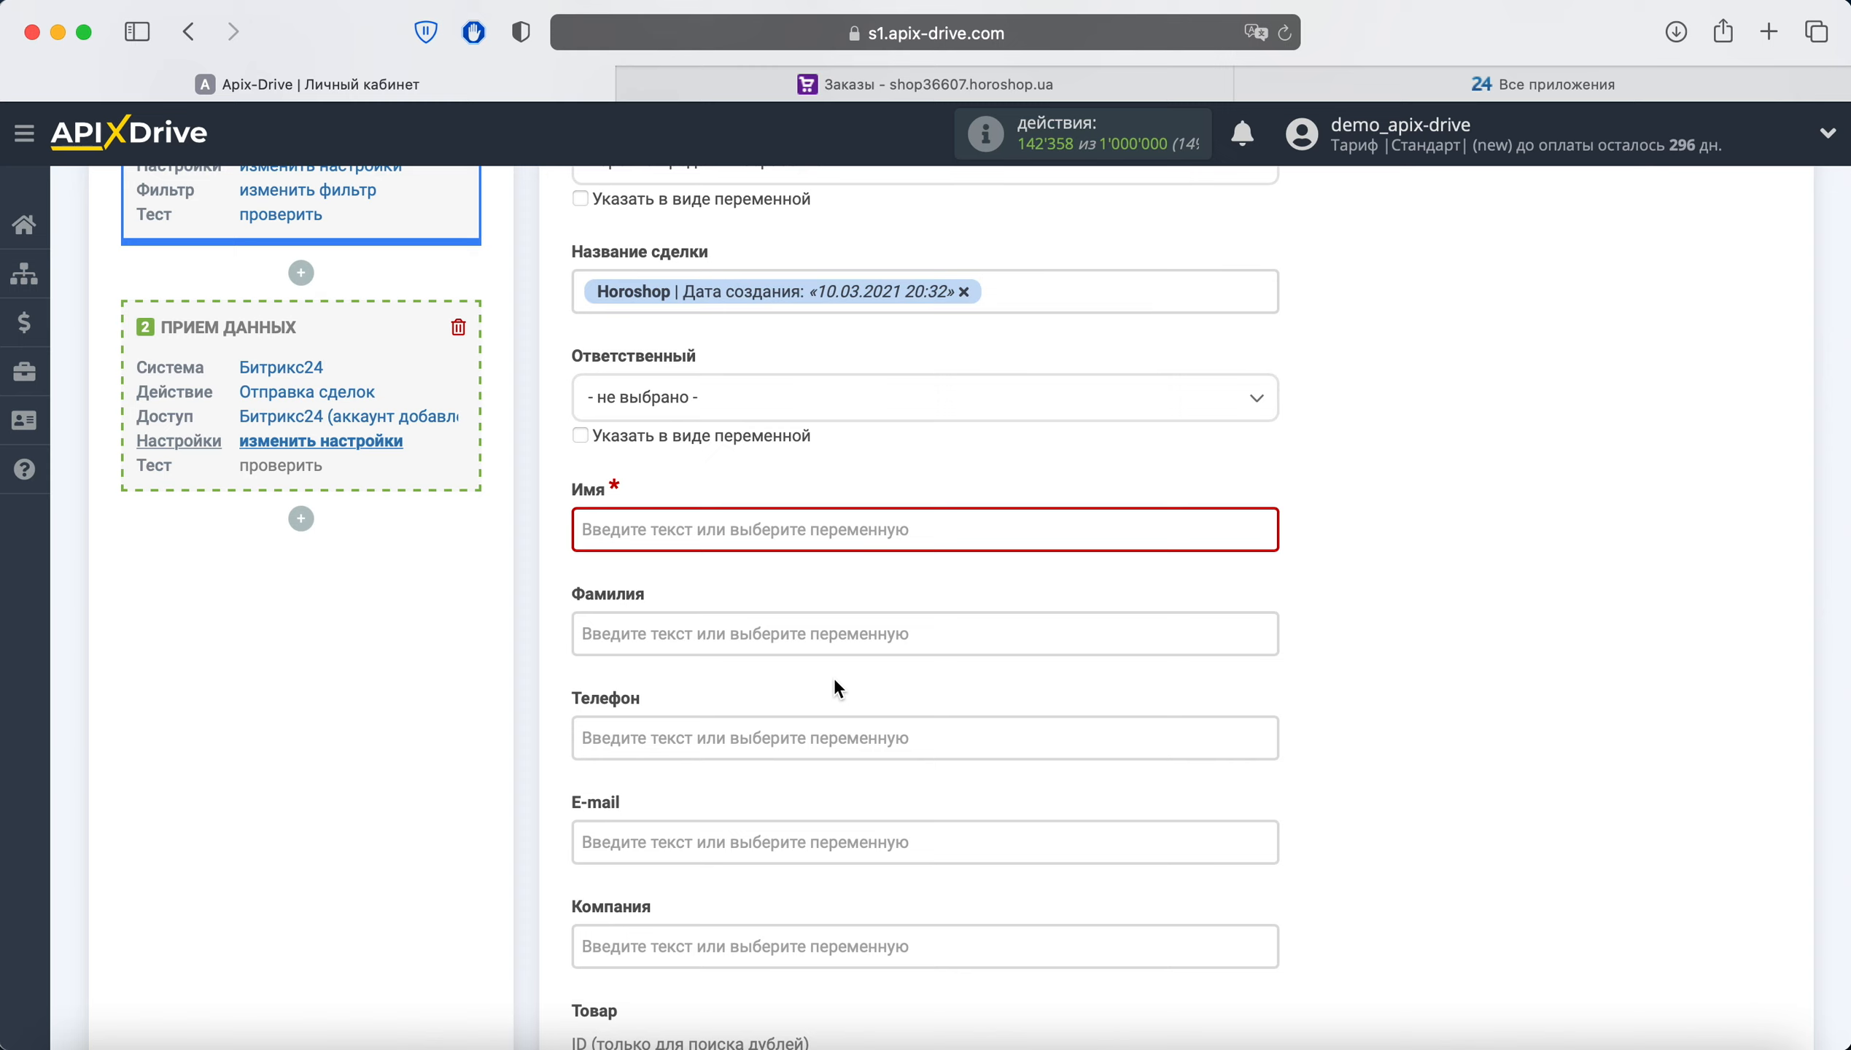
pyautogui.click(582, 292)
pyautogui.write('Заказ в ')
pyautogui.write('статусе В')
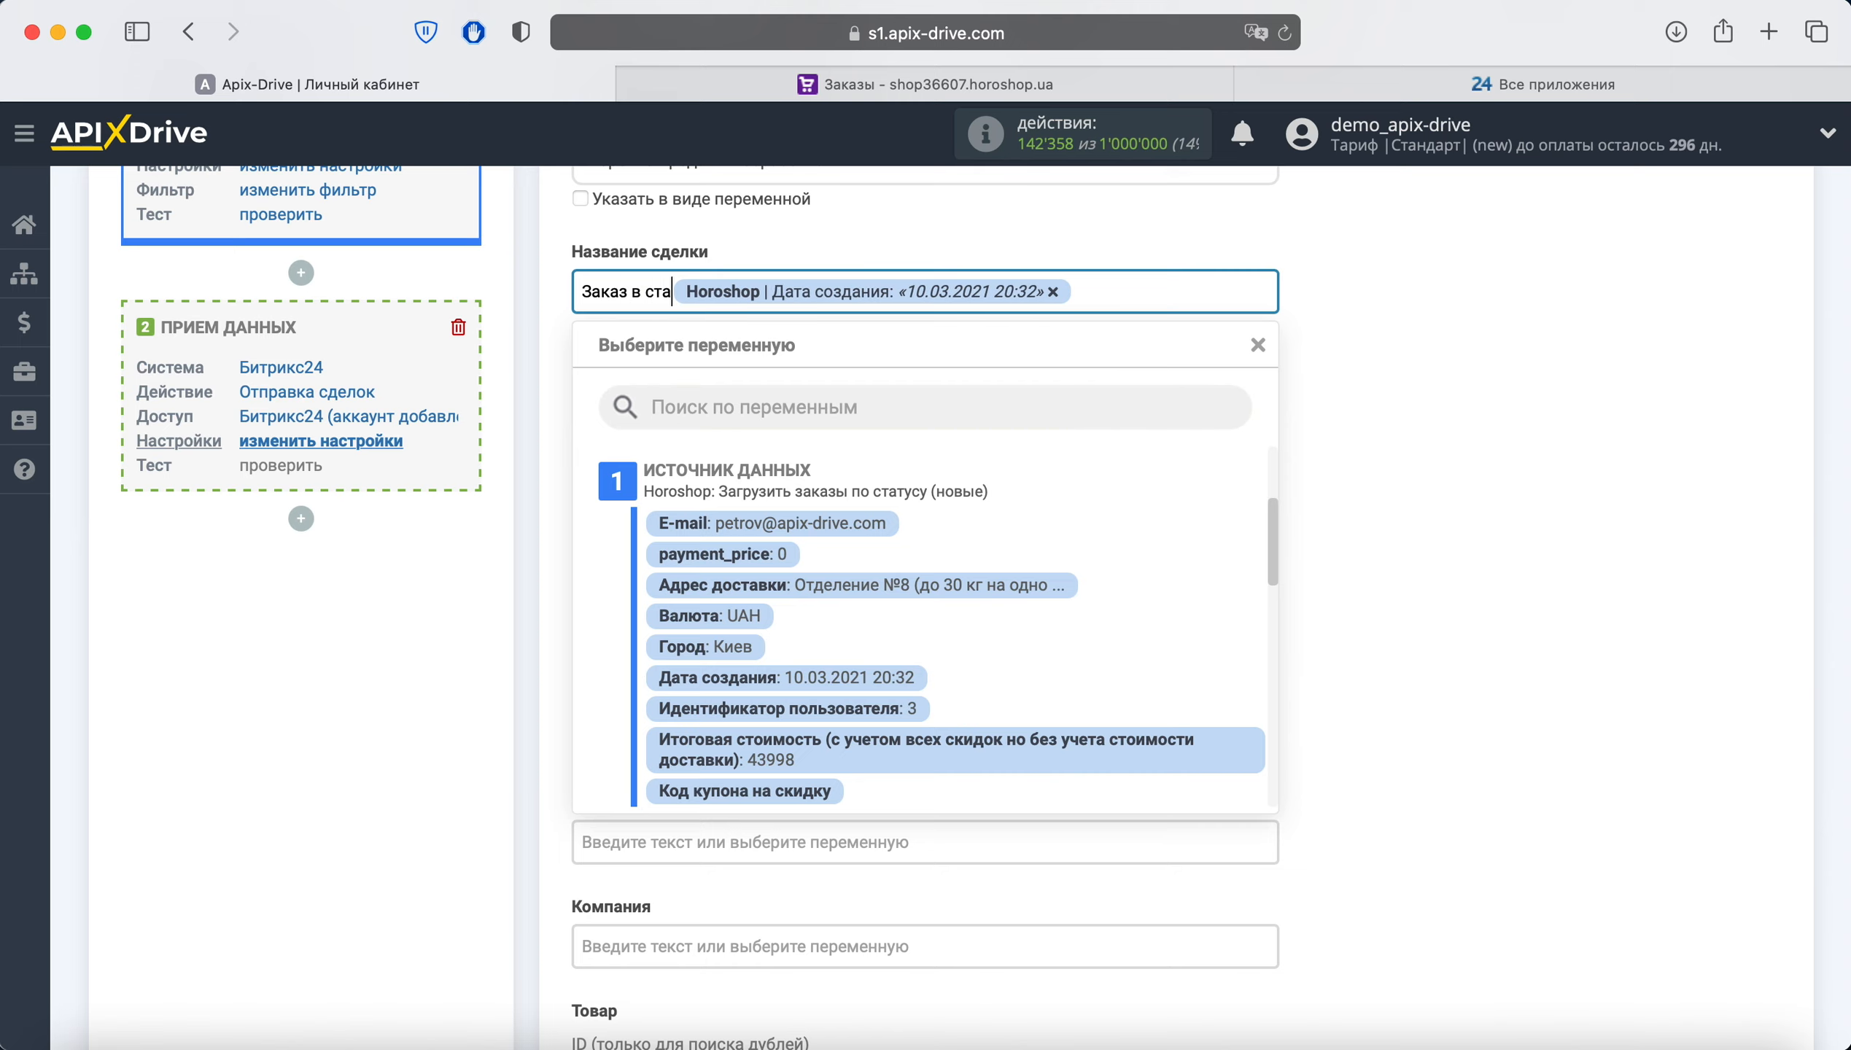
pyautogui.write(' обработке')
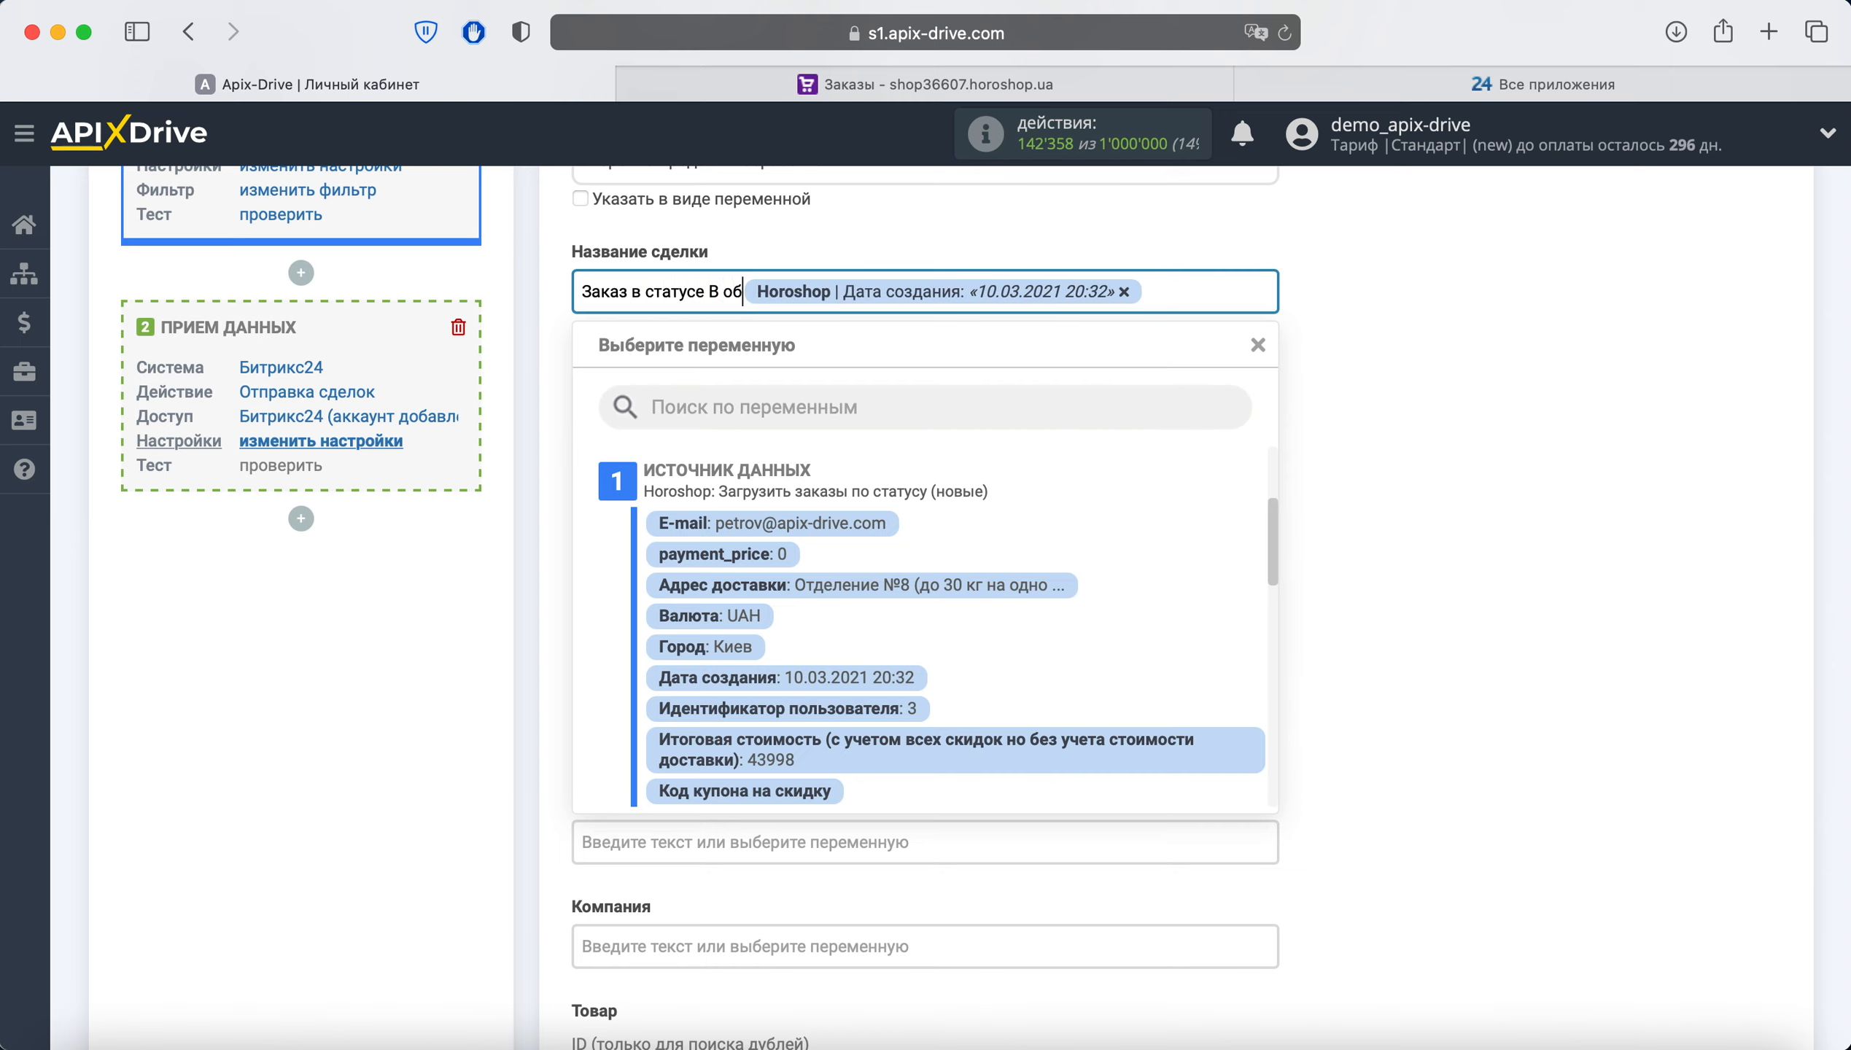
pyautogui.click(1402, 321)
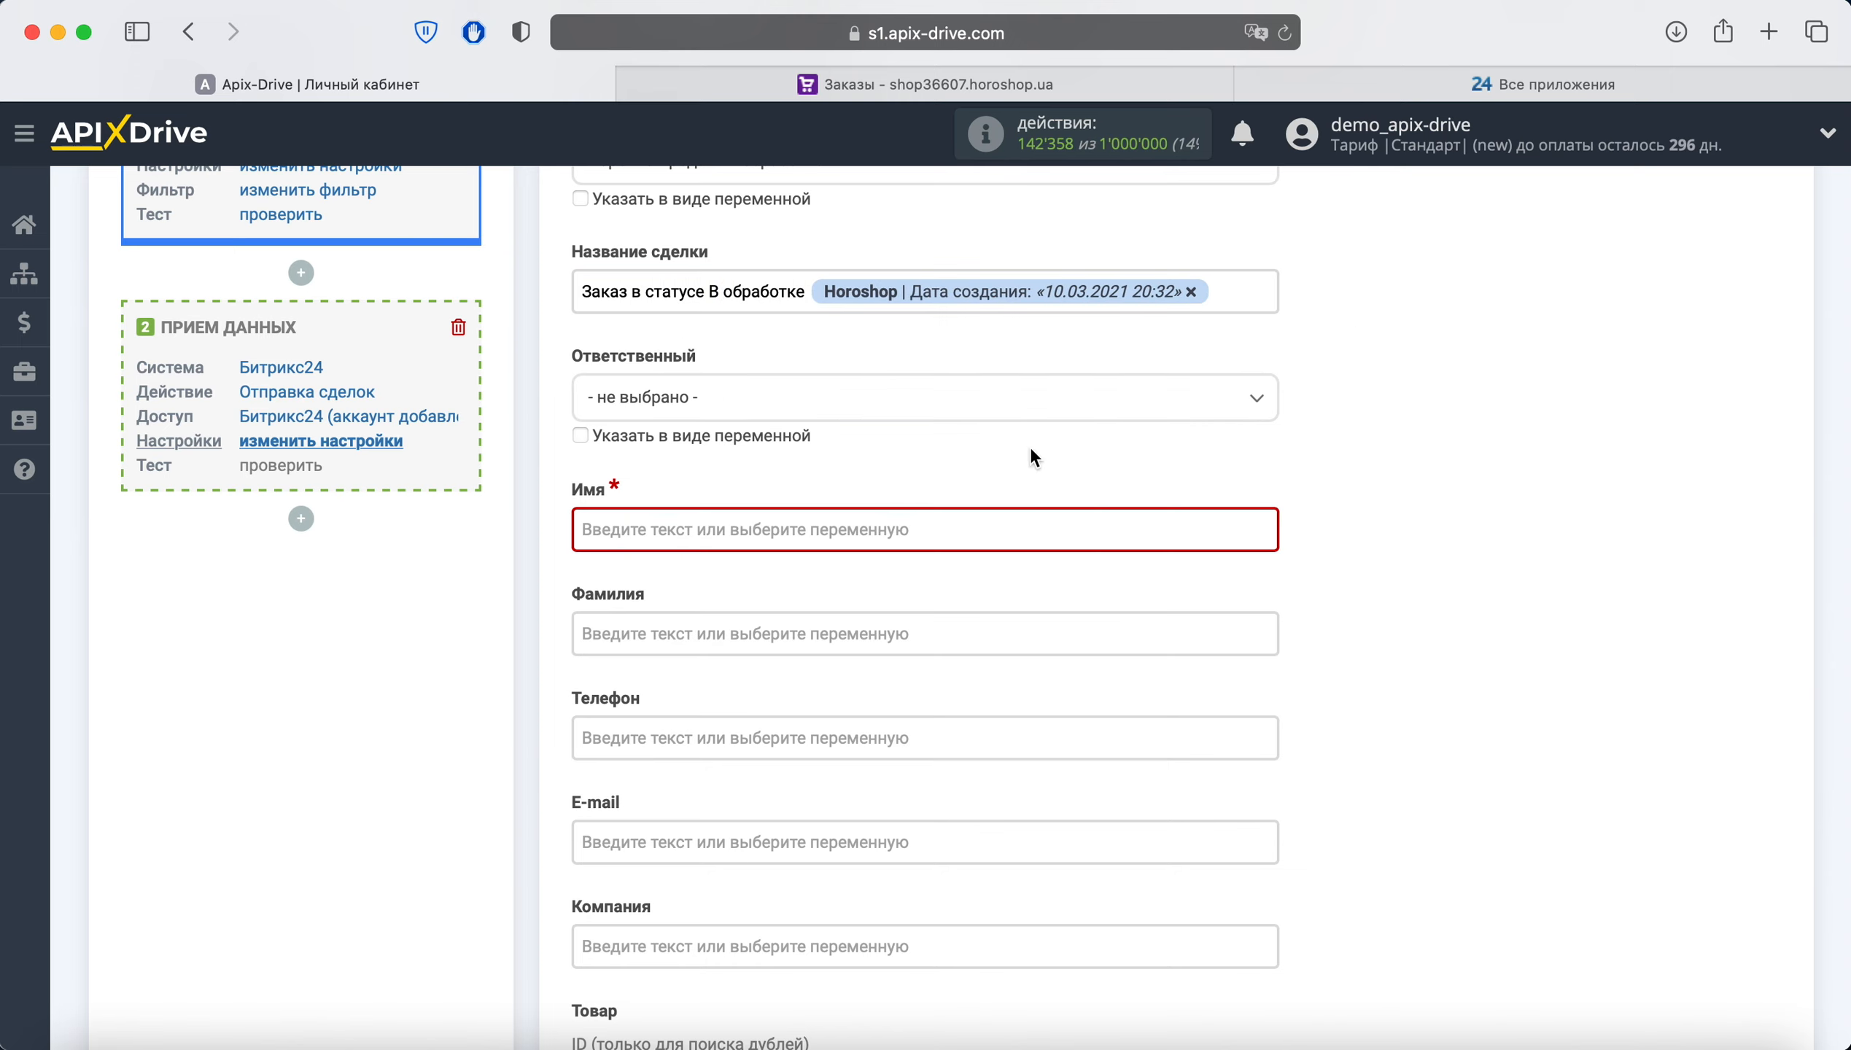
# Fill the required «Имя» field with the Horoshop variable «ФИО получателя»
pyautogui.click(808, 524)
pyautogui.scroll(-10, 808, 529)
pyautogui.scroll(-5, 810, 529)
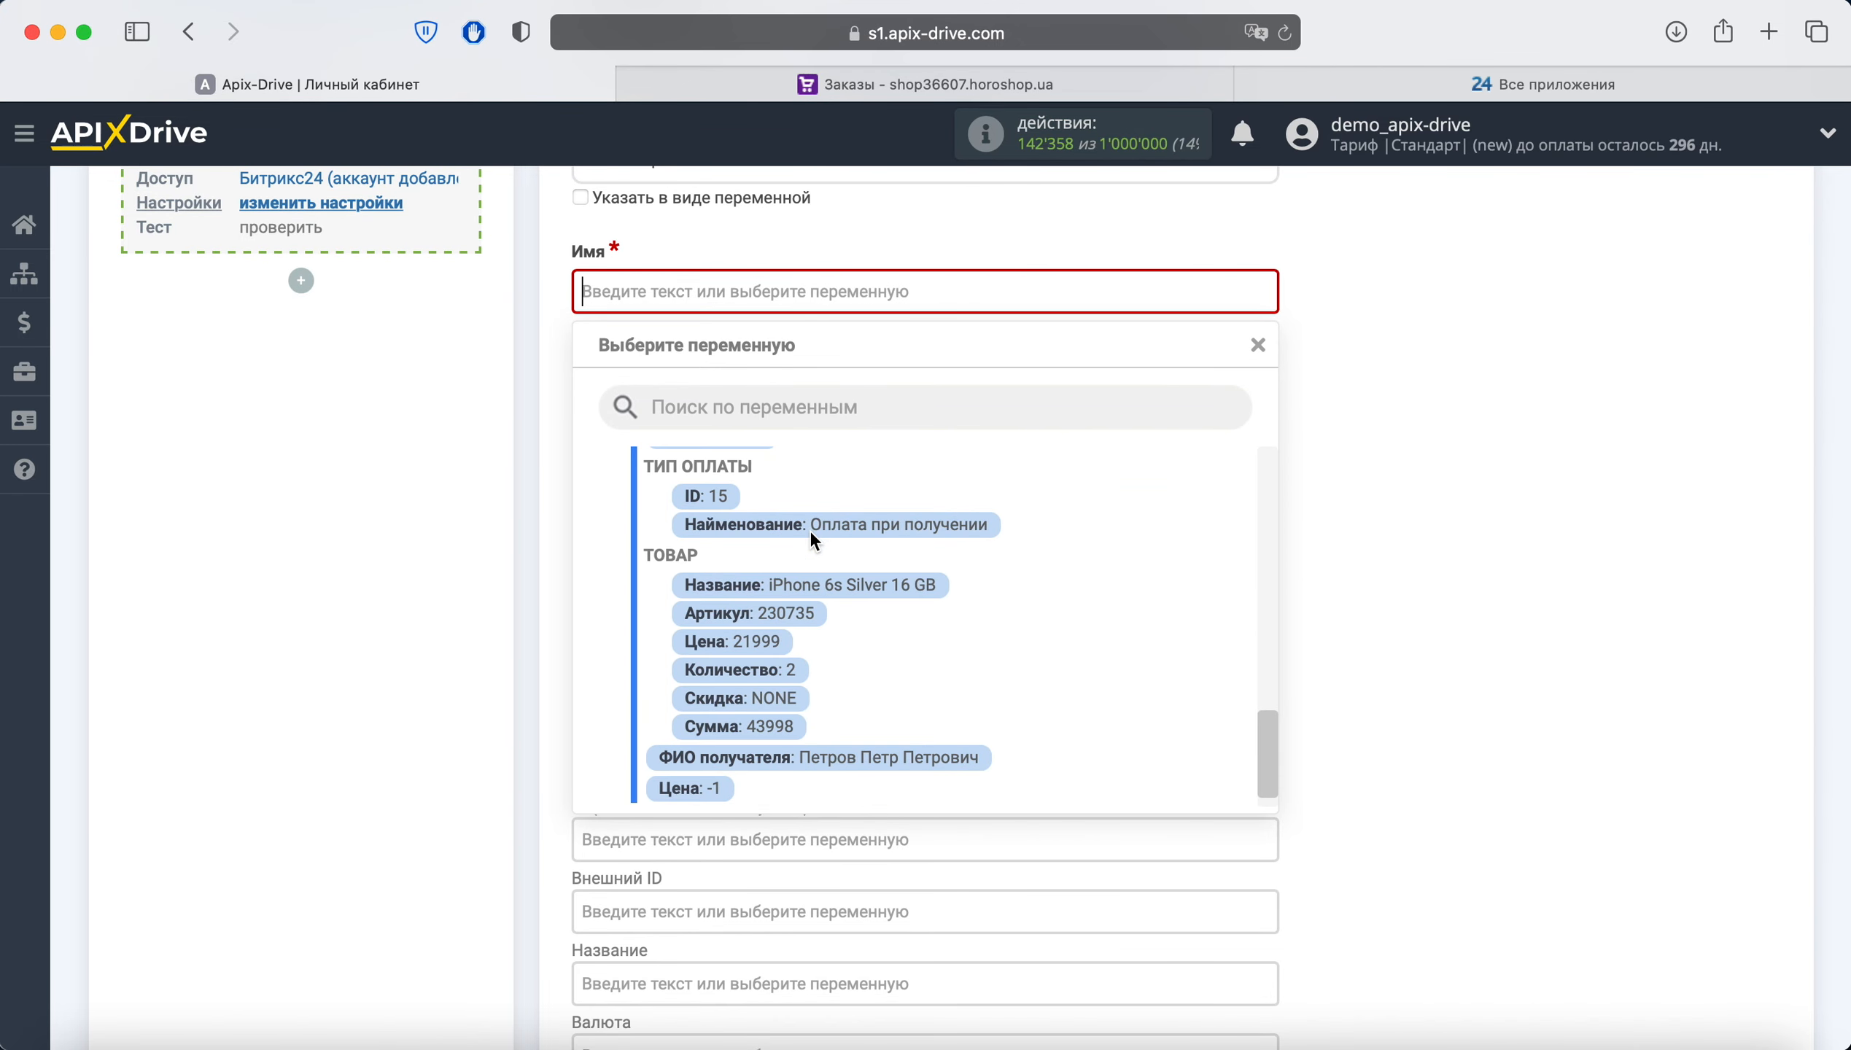
pyautogui.click(867, 726)
# Fill the «Телефон» and «E-mail» fields with the matching Horoshop phone and e-mail variables
pyautogui.click(808, 498)
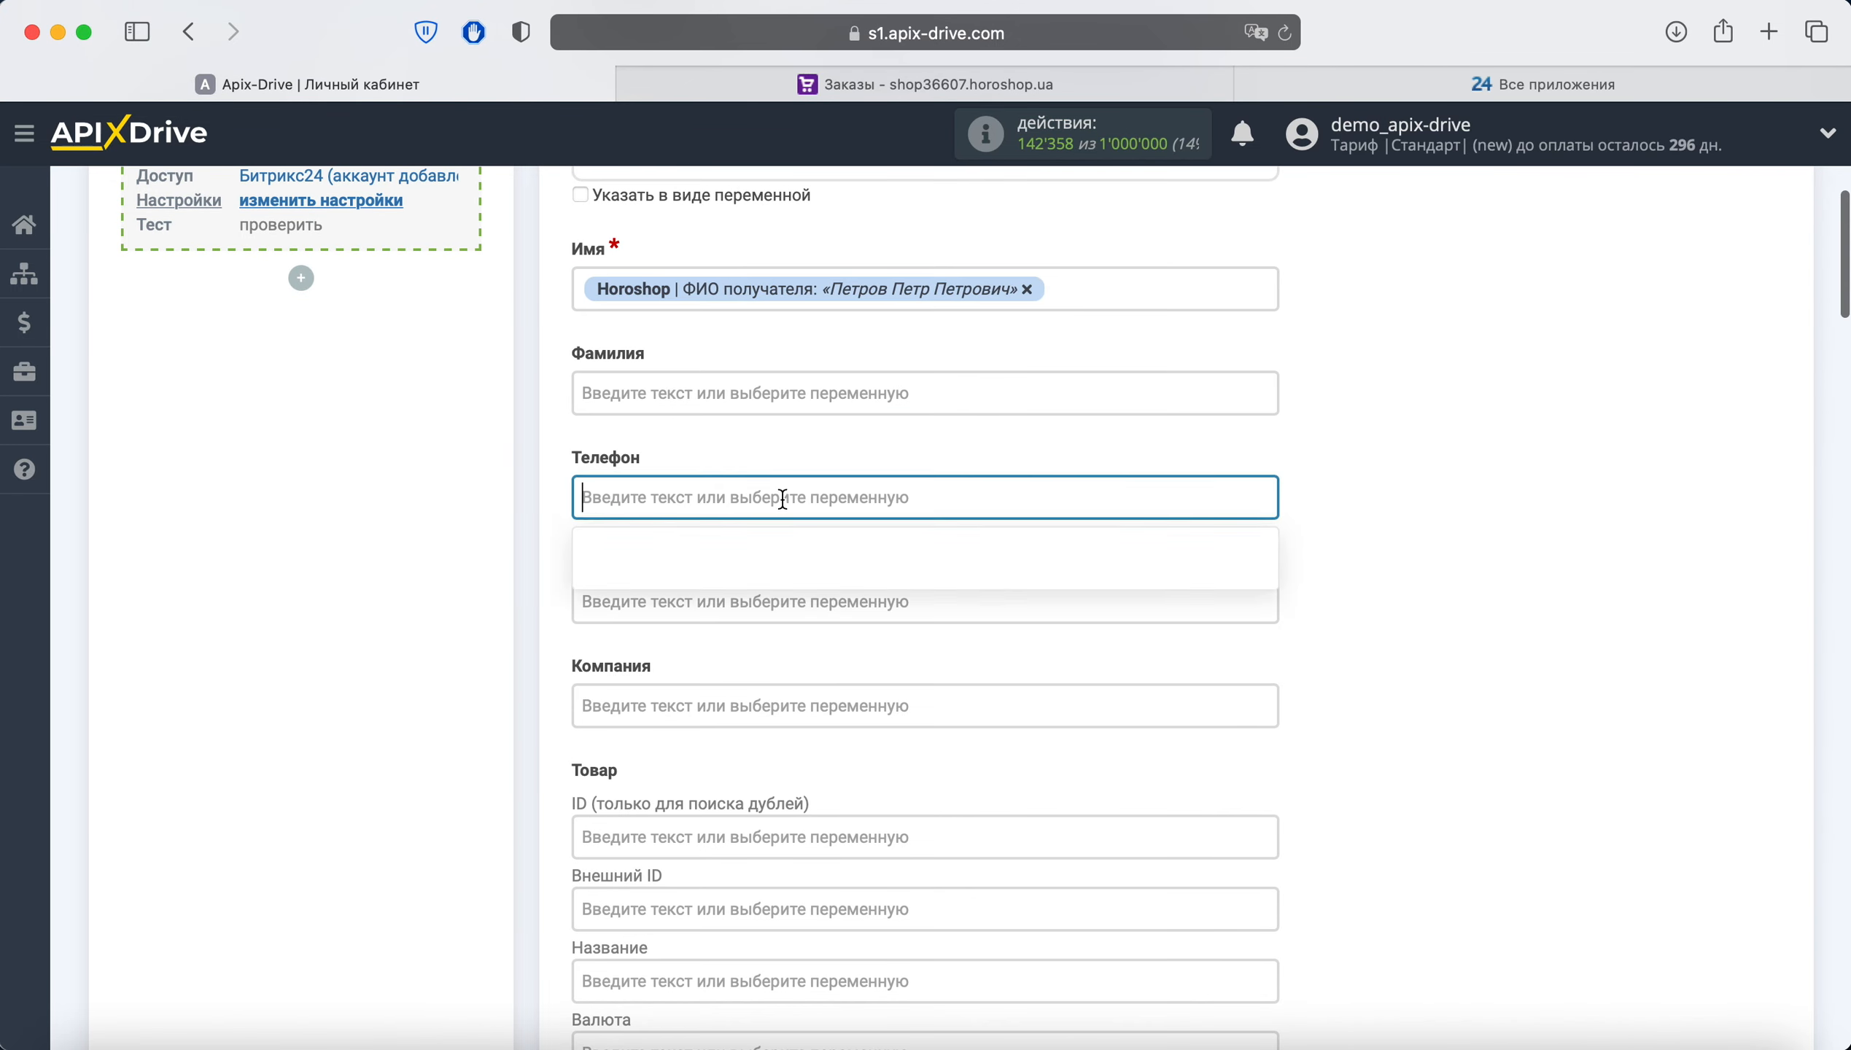
pyautogui.scroll(-8, 893, 600)
pyautogui.scroll(-6, 898, 604)
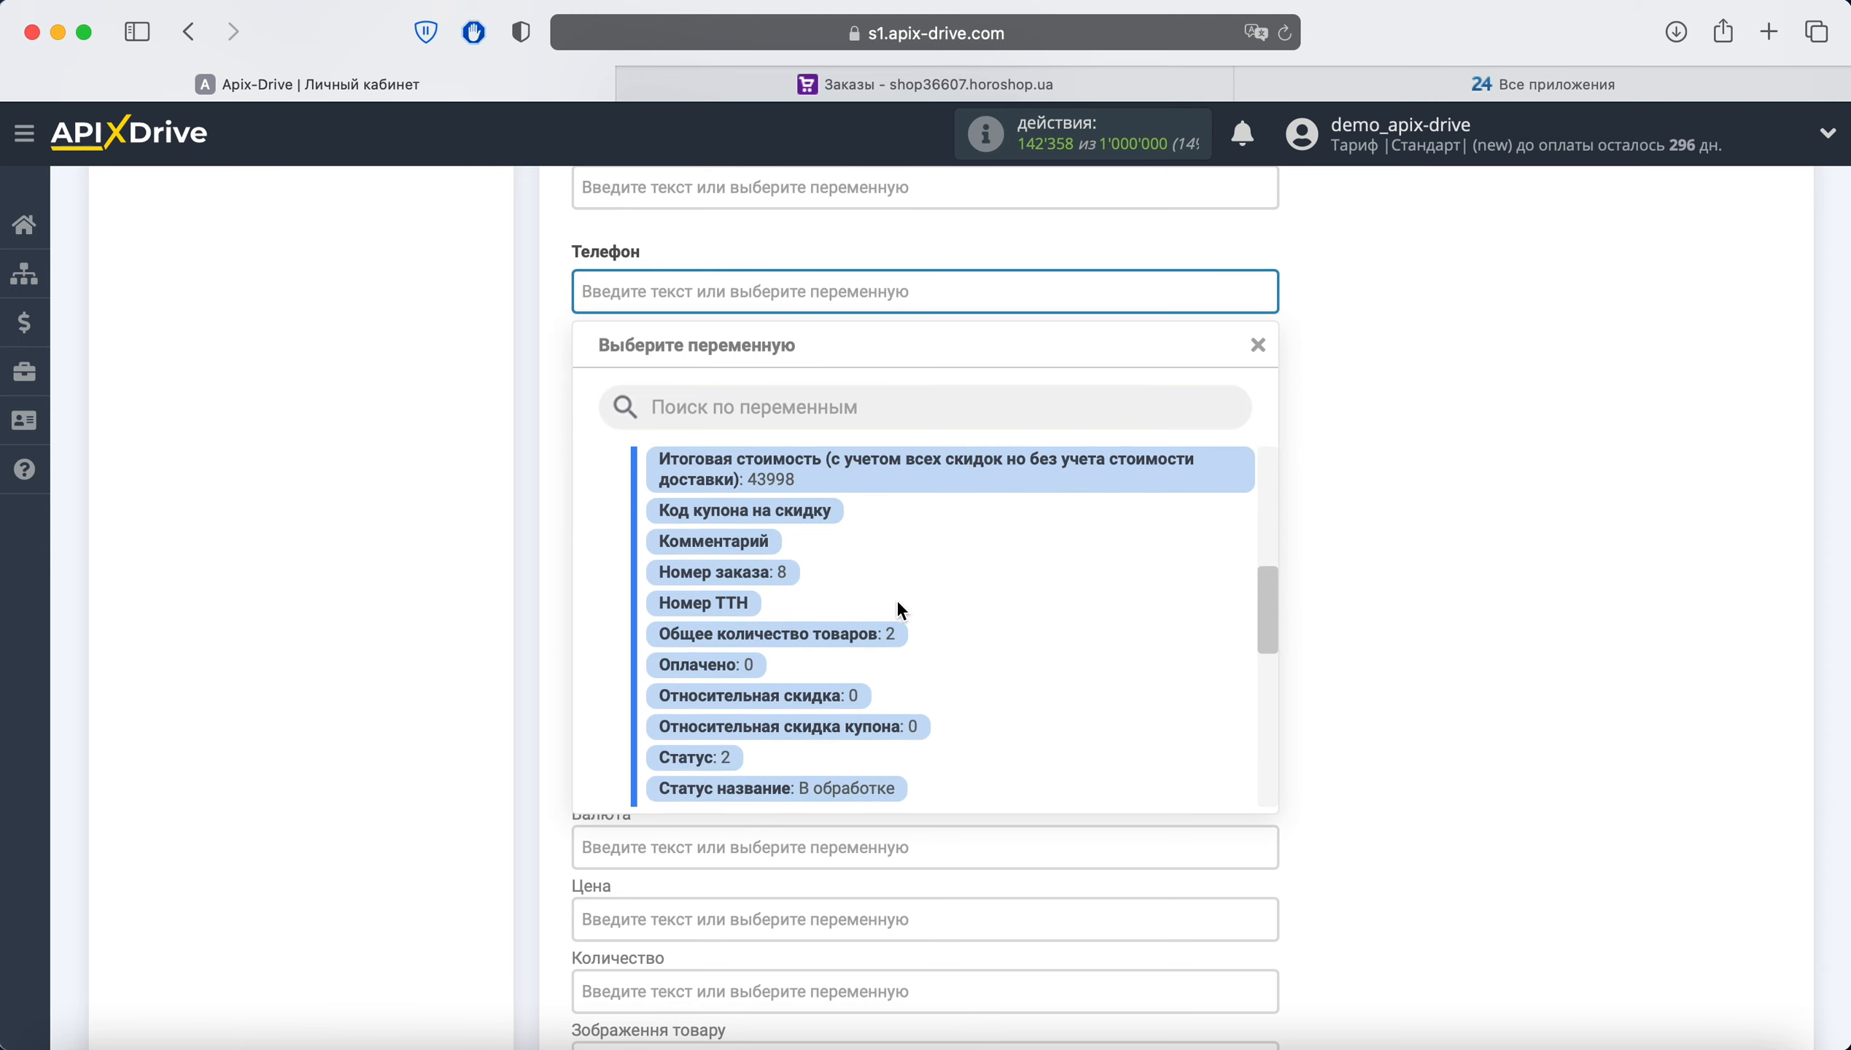
pyautogui.click(857, 665)
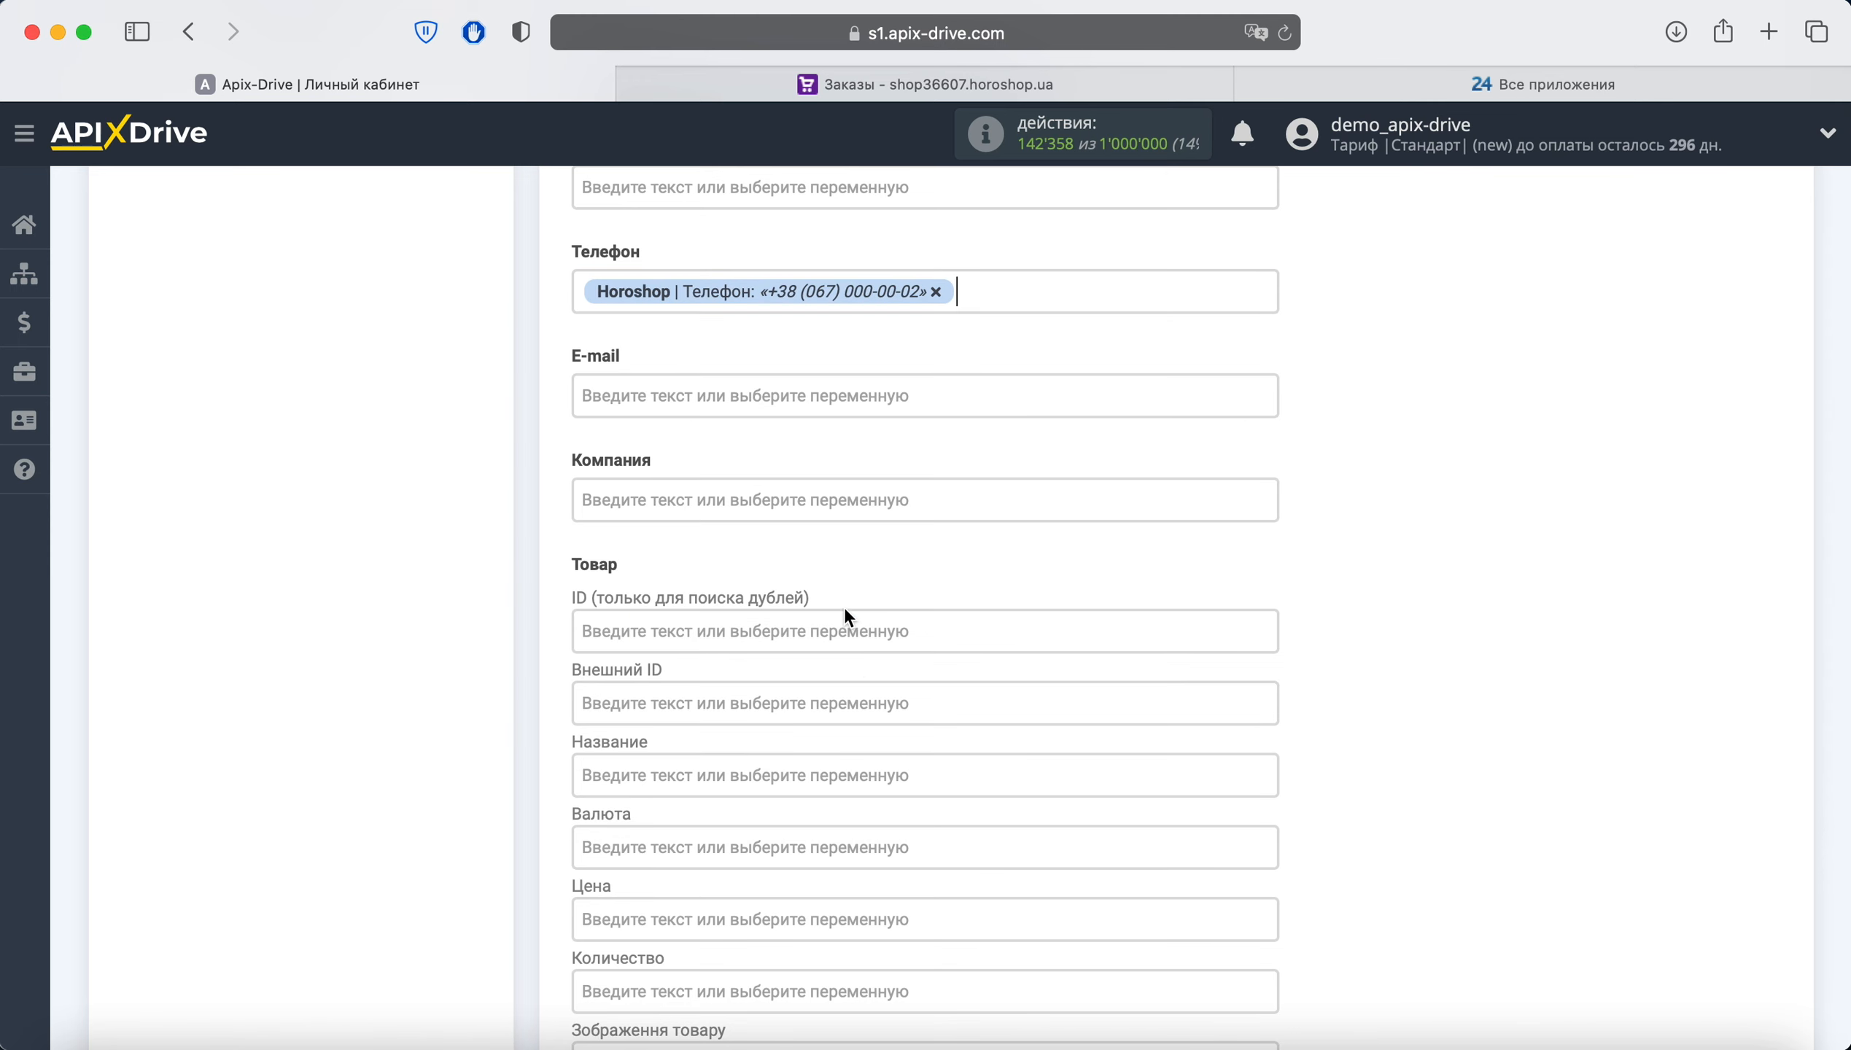
pyautogui.click(777, 407)
pyautogui.click(833, 727)
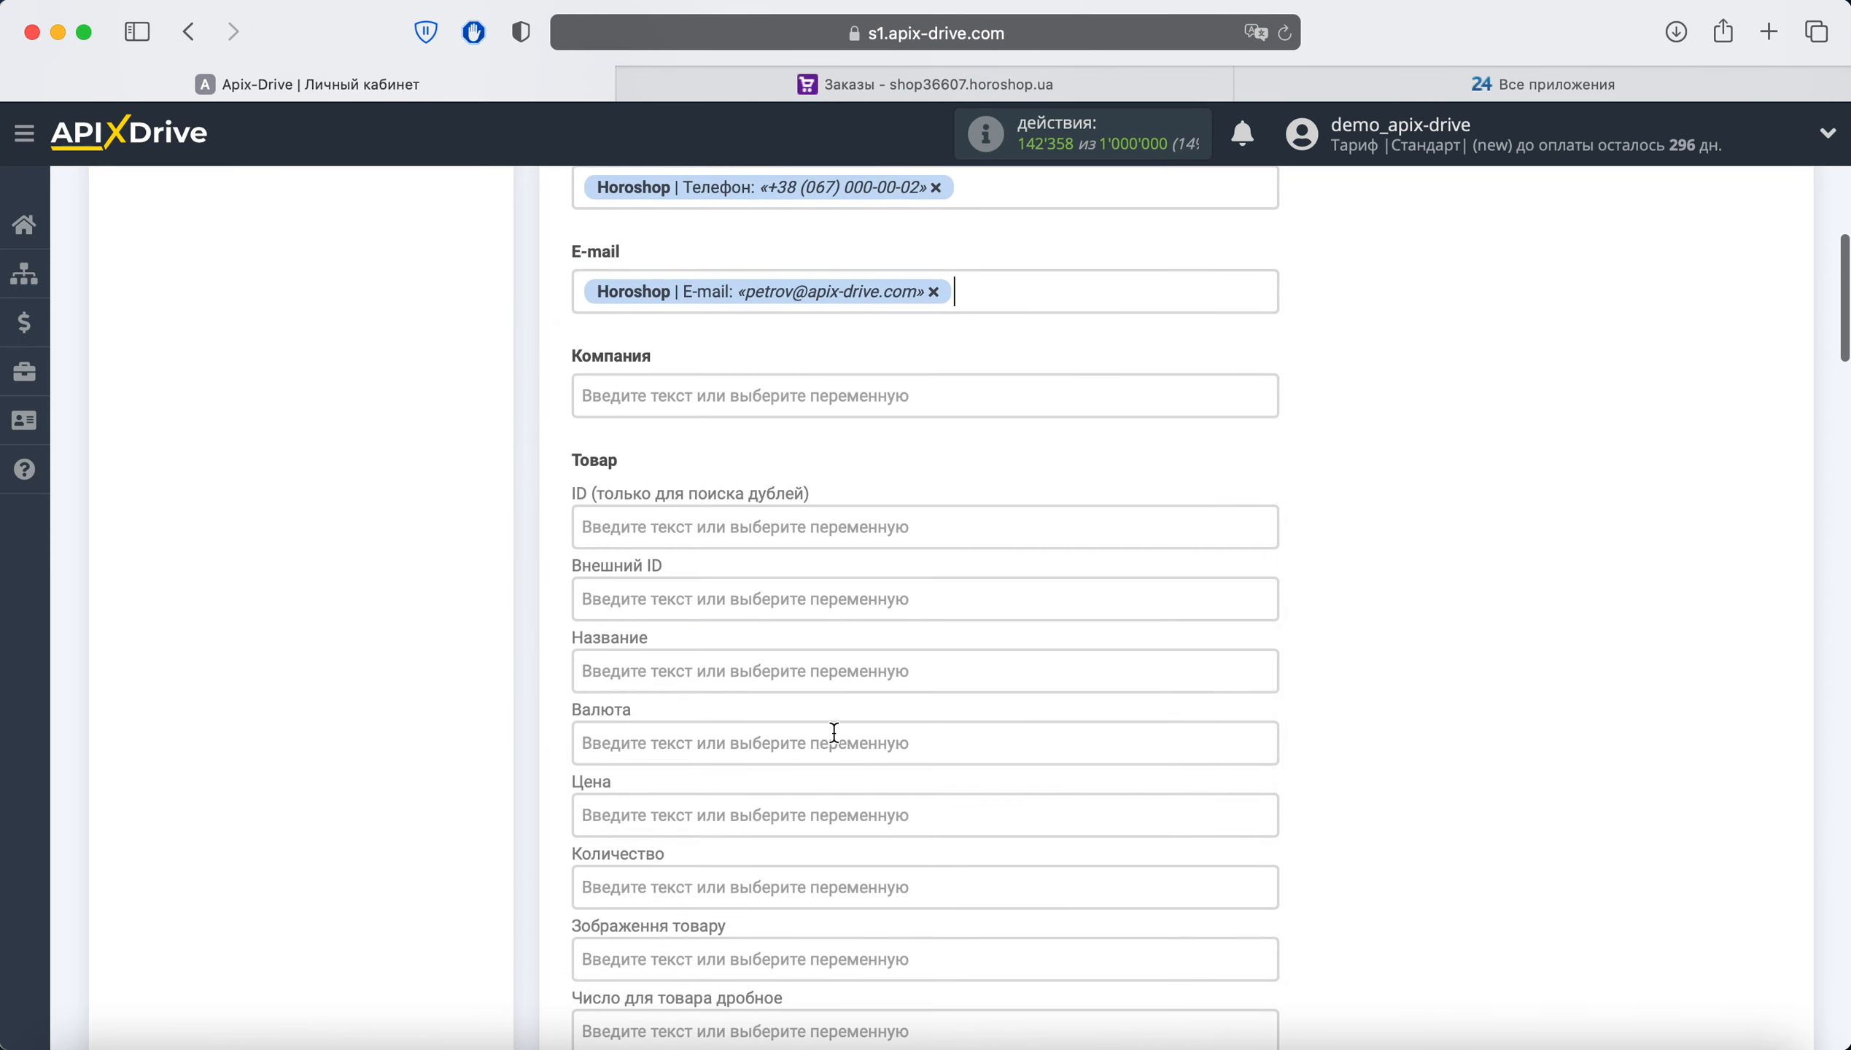
# Fill the product's «Название» field with the Horoshop product variable «Название»
pyautogui.scroll(-5, 834, 728)
pyautogui.click(842, 344)
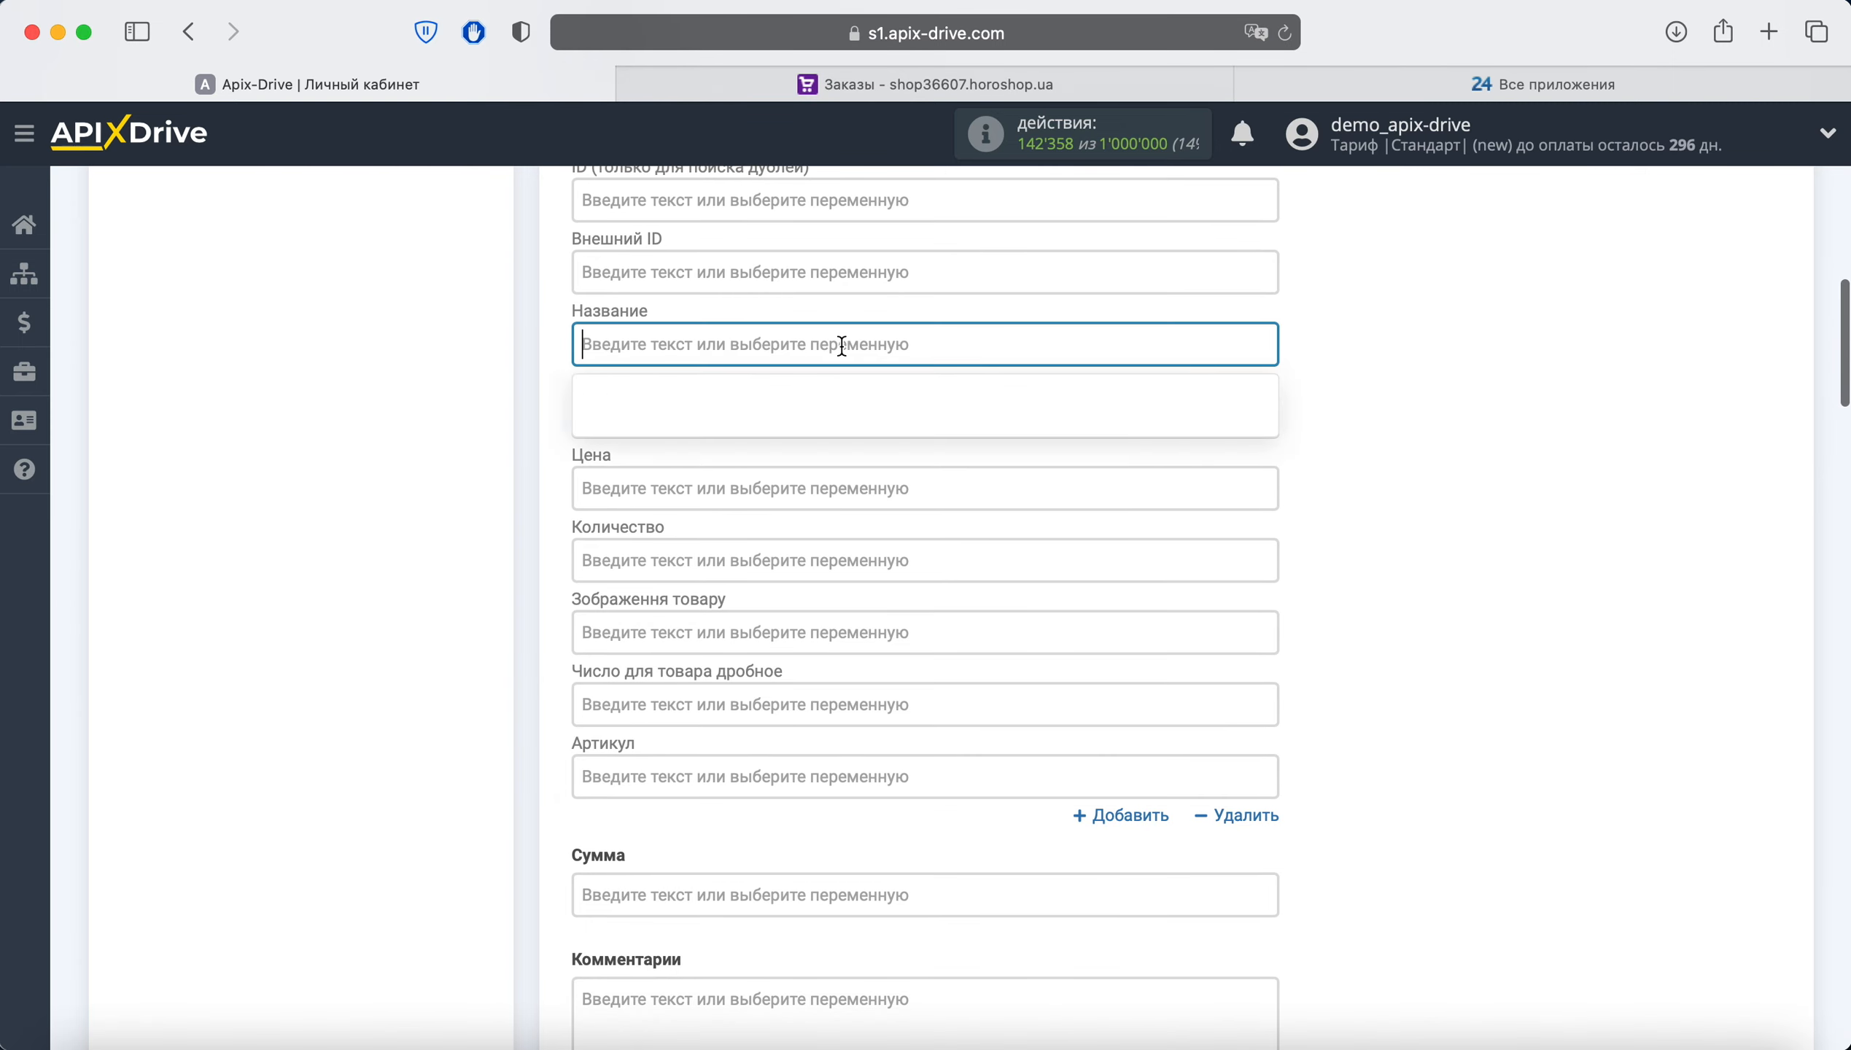
pyautogui.scroll(-15, 950, 602)
pyautogui.scroll(-5, 946, 600)
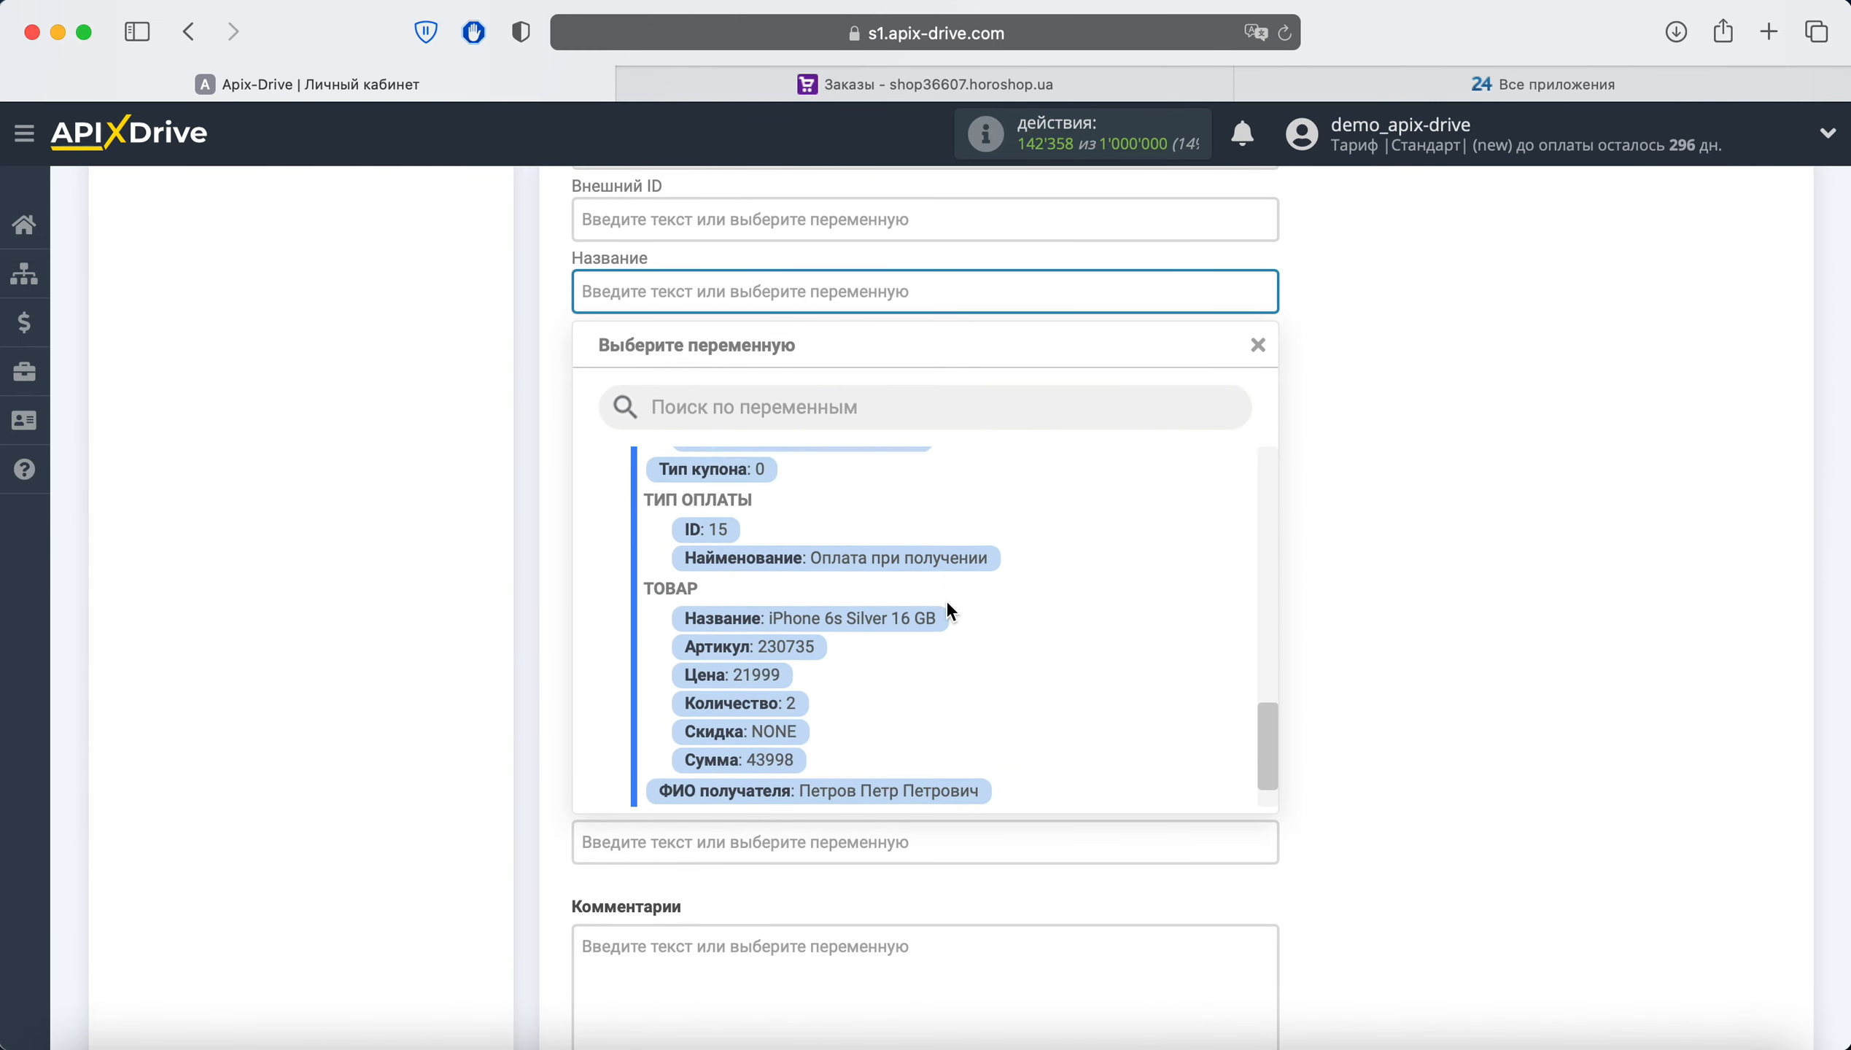
pyautogui.click(845, 565)
# Fill the product's «Цена» and «Количество» fields with the Horoshop product variables «Цена» and «Количество»
pyautogui.click(760, 421)
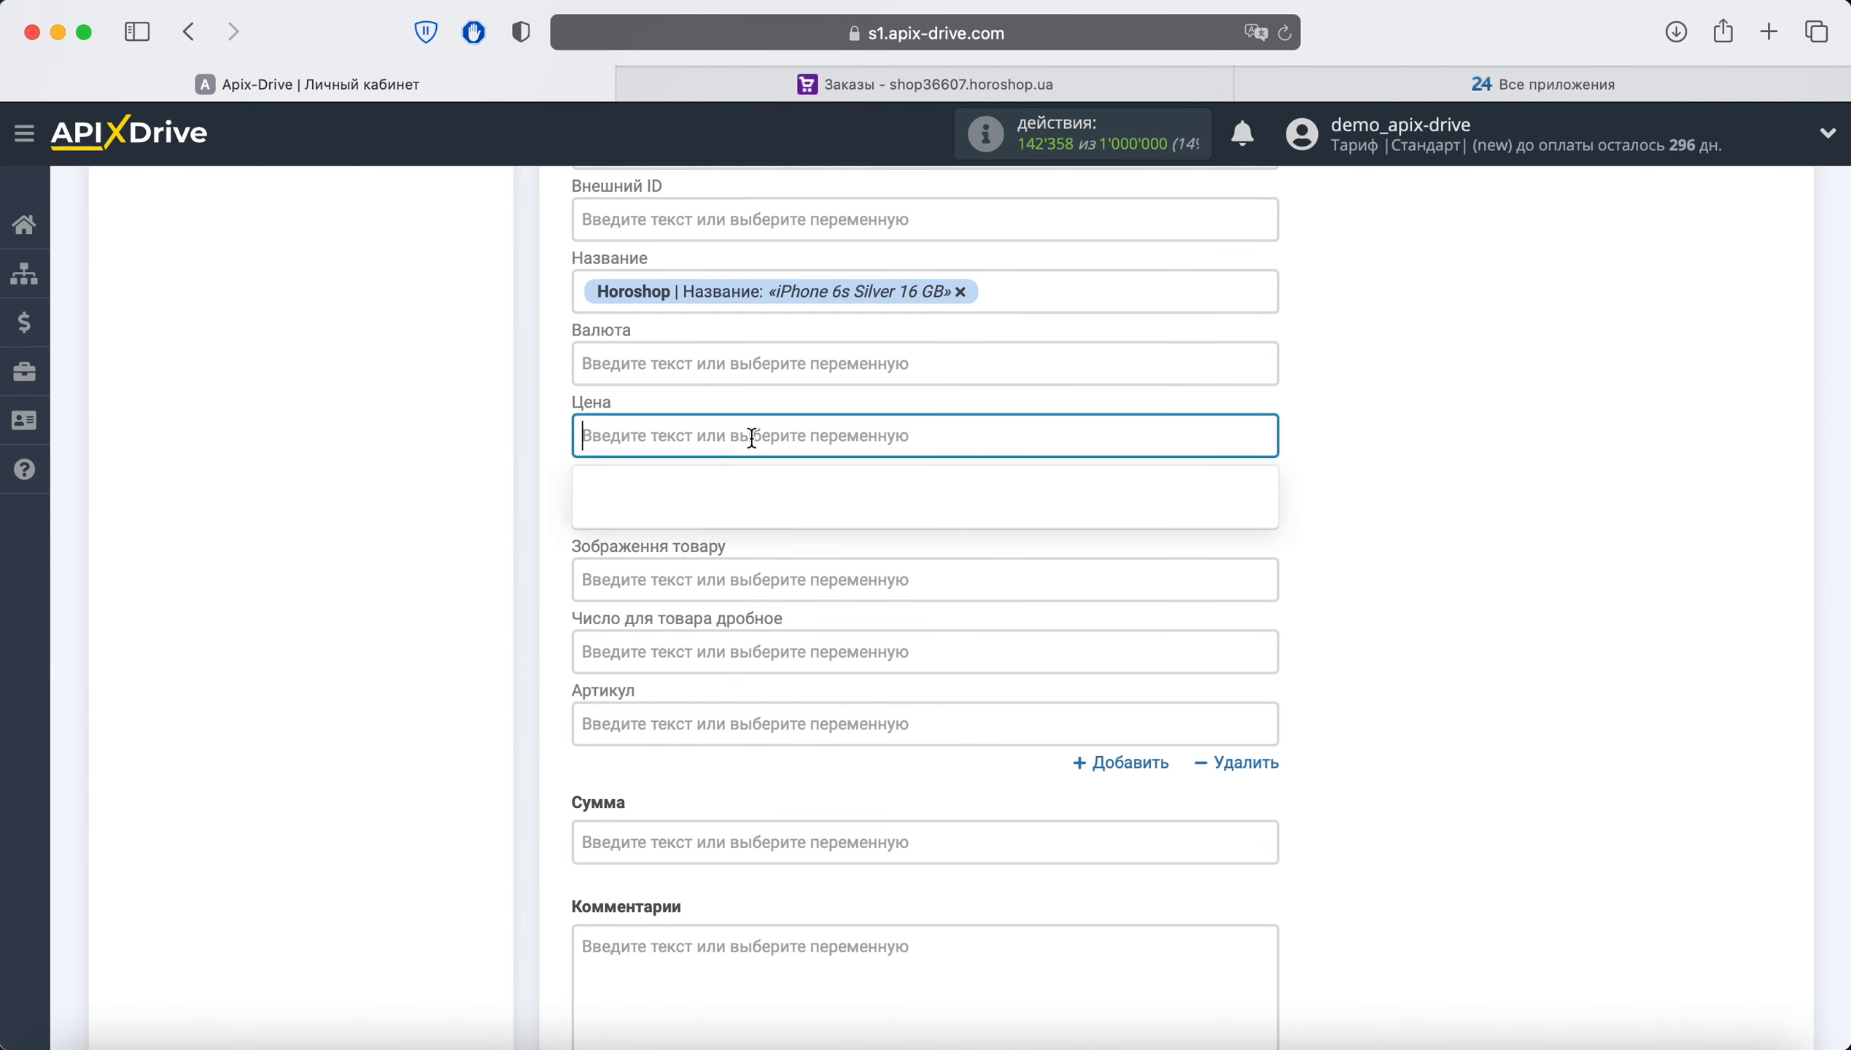
pyautogui.scroll(-10, 912, 636)
pyautogui.scroll(-8, 913, 640)
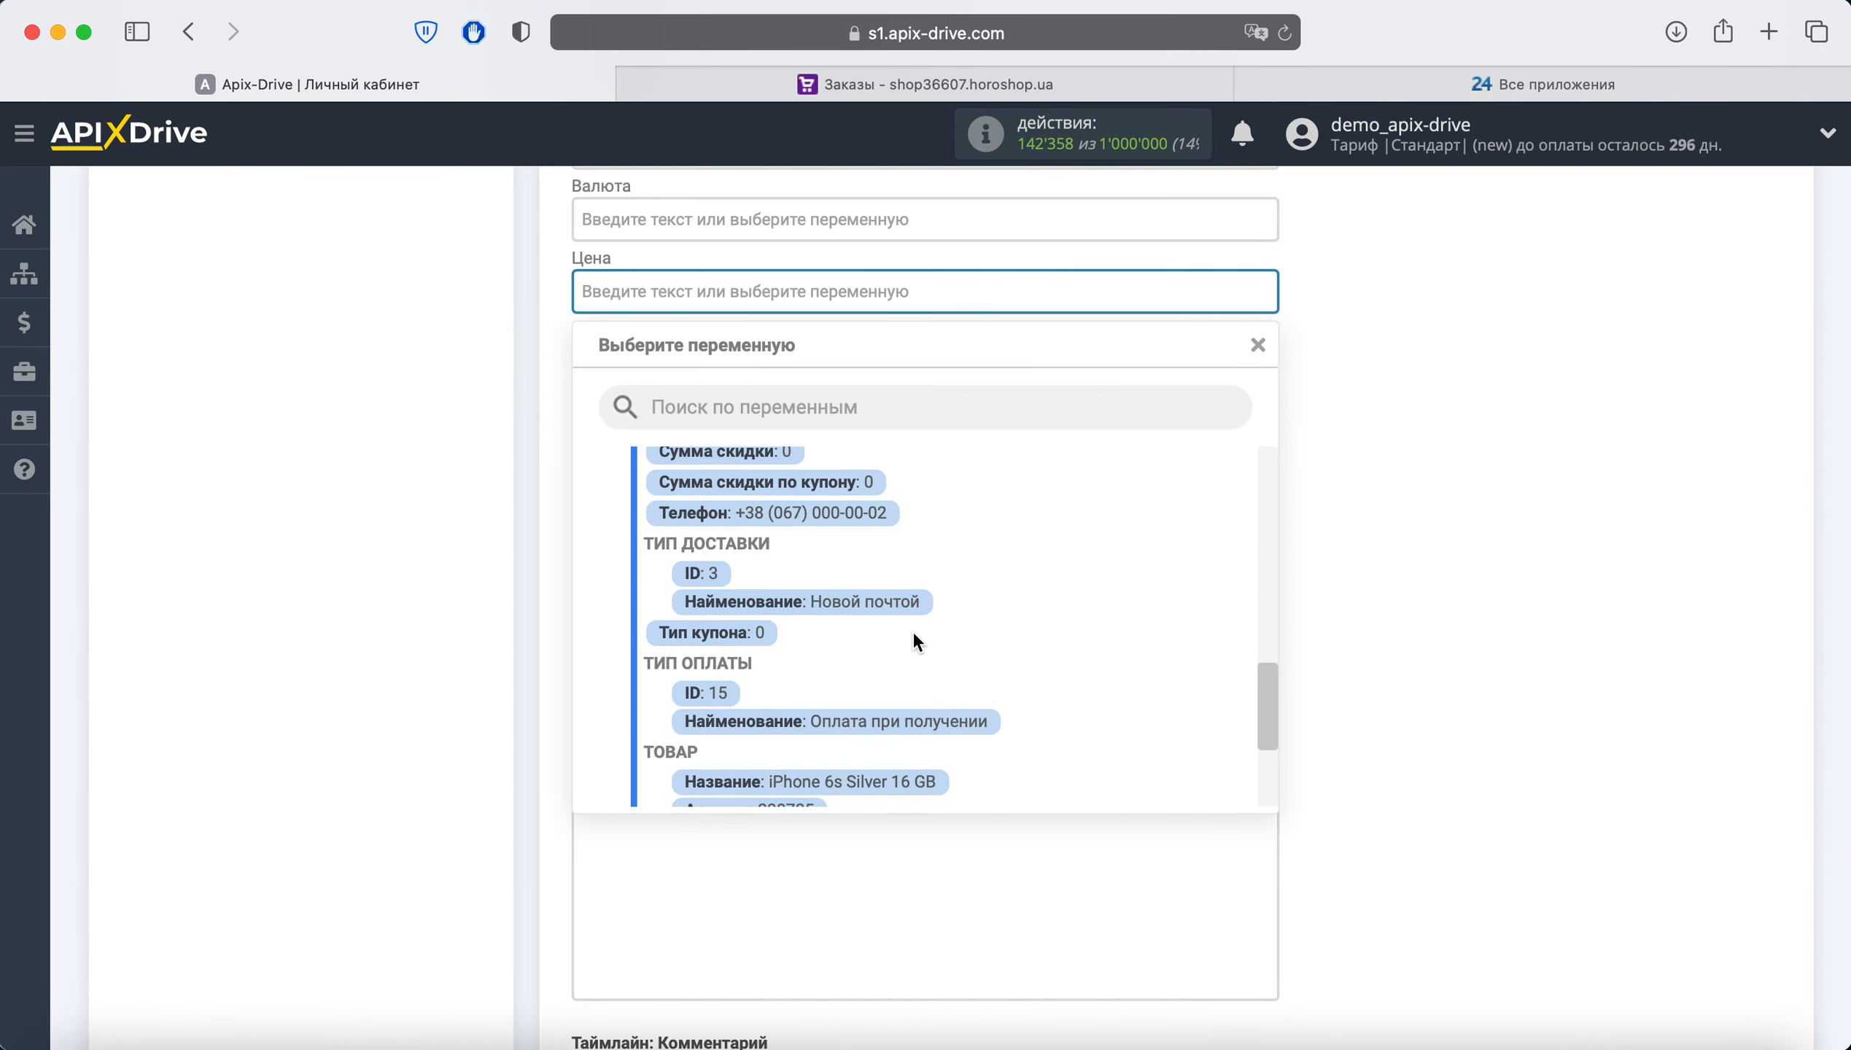
pyautogui.click(749, 603)
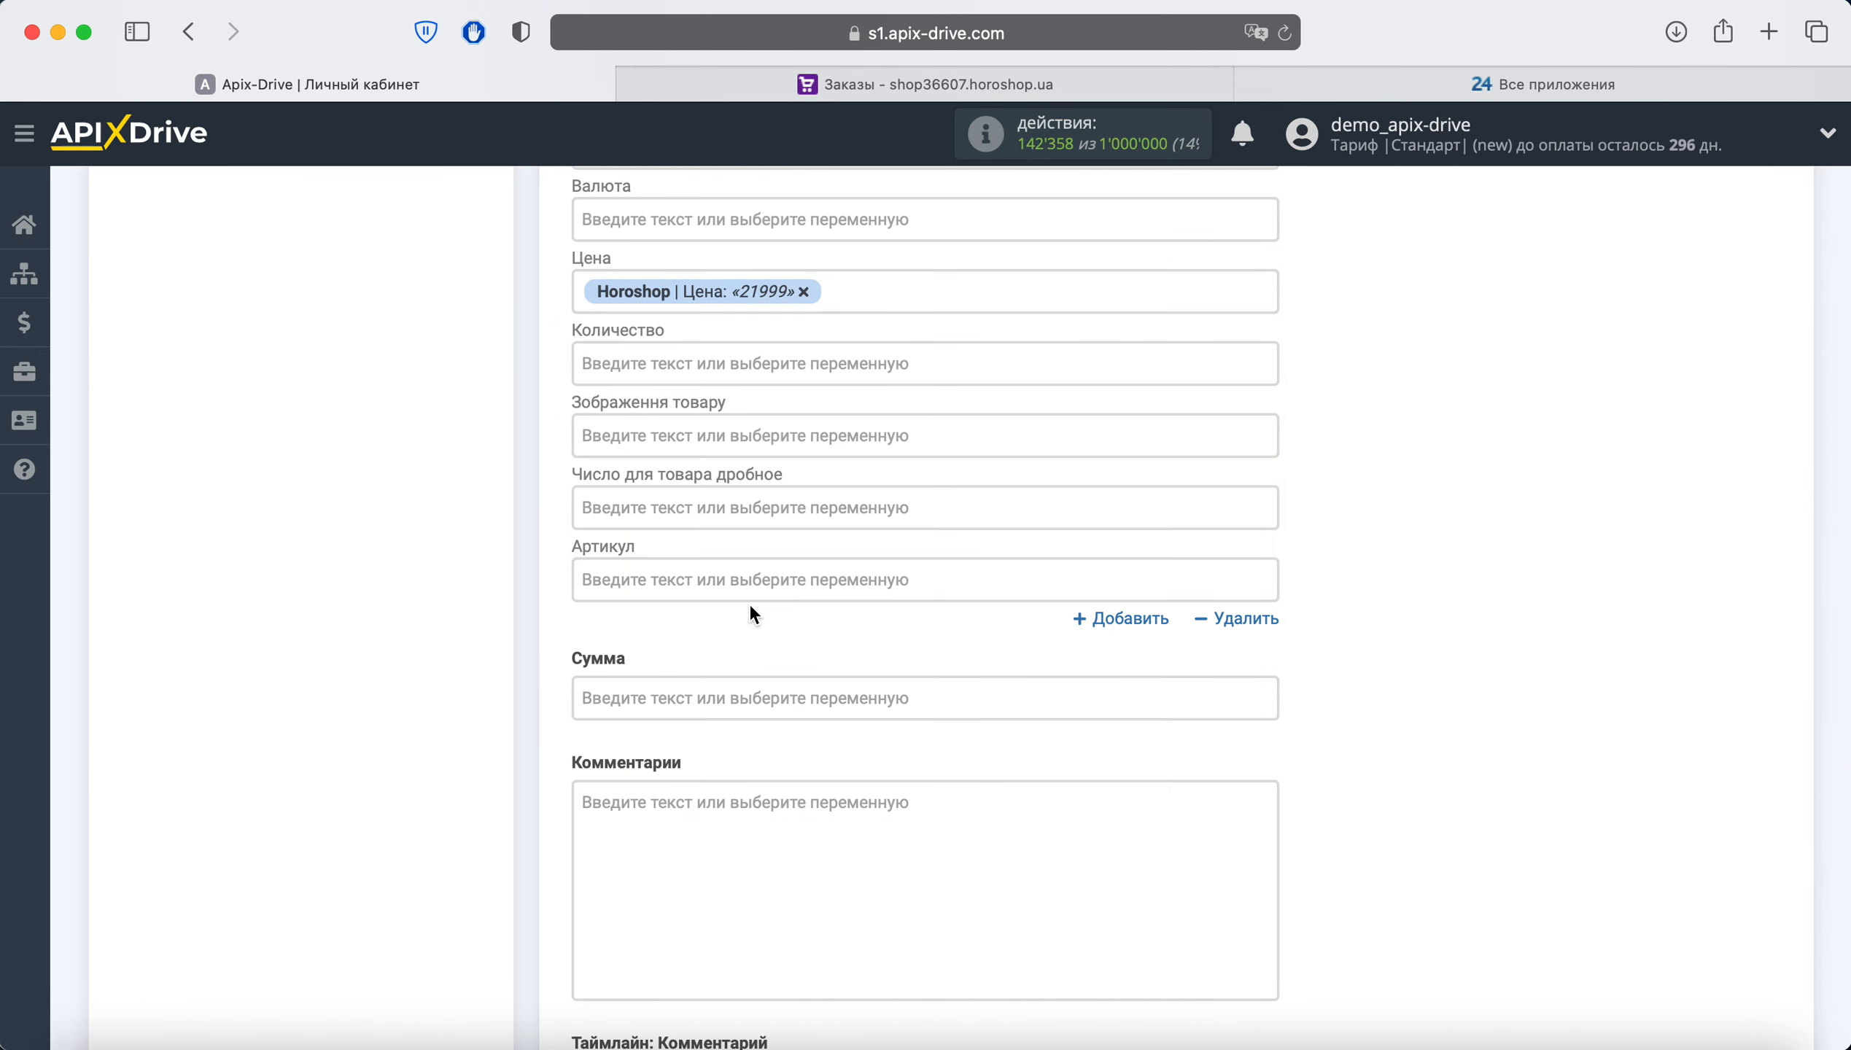
pyautogui.click(855, 363)
pyautogui.scroll(-15, 972, 637)
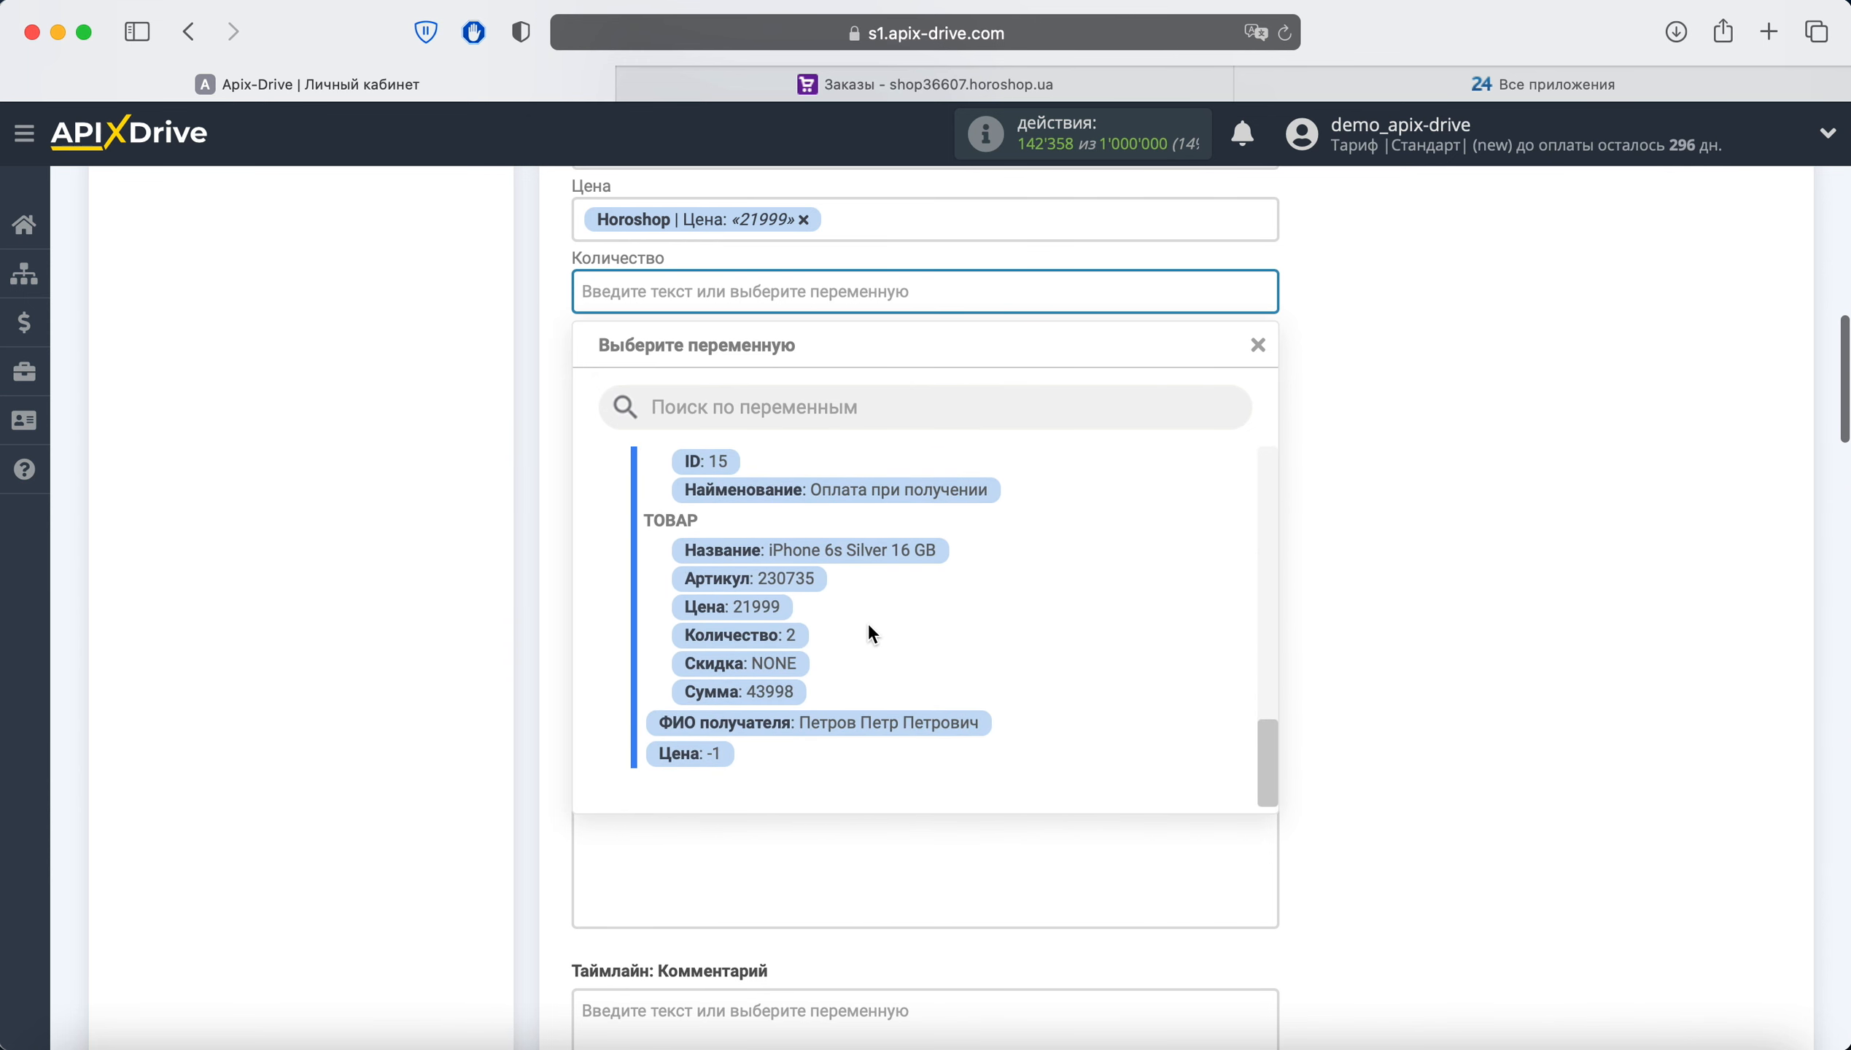
pyautogui.click(752, 635)
# Fill «Сумма» with the variable «Стоимость товаров» and «Комментарии» with «Адрес доставки», and submit the deal settings
pyautogui.click(743, 624)
pyautogui.scroll(-10, 894, 530)
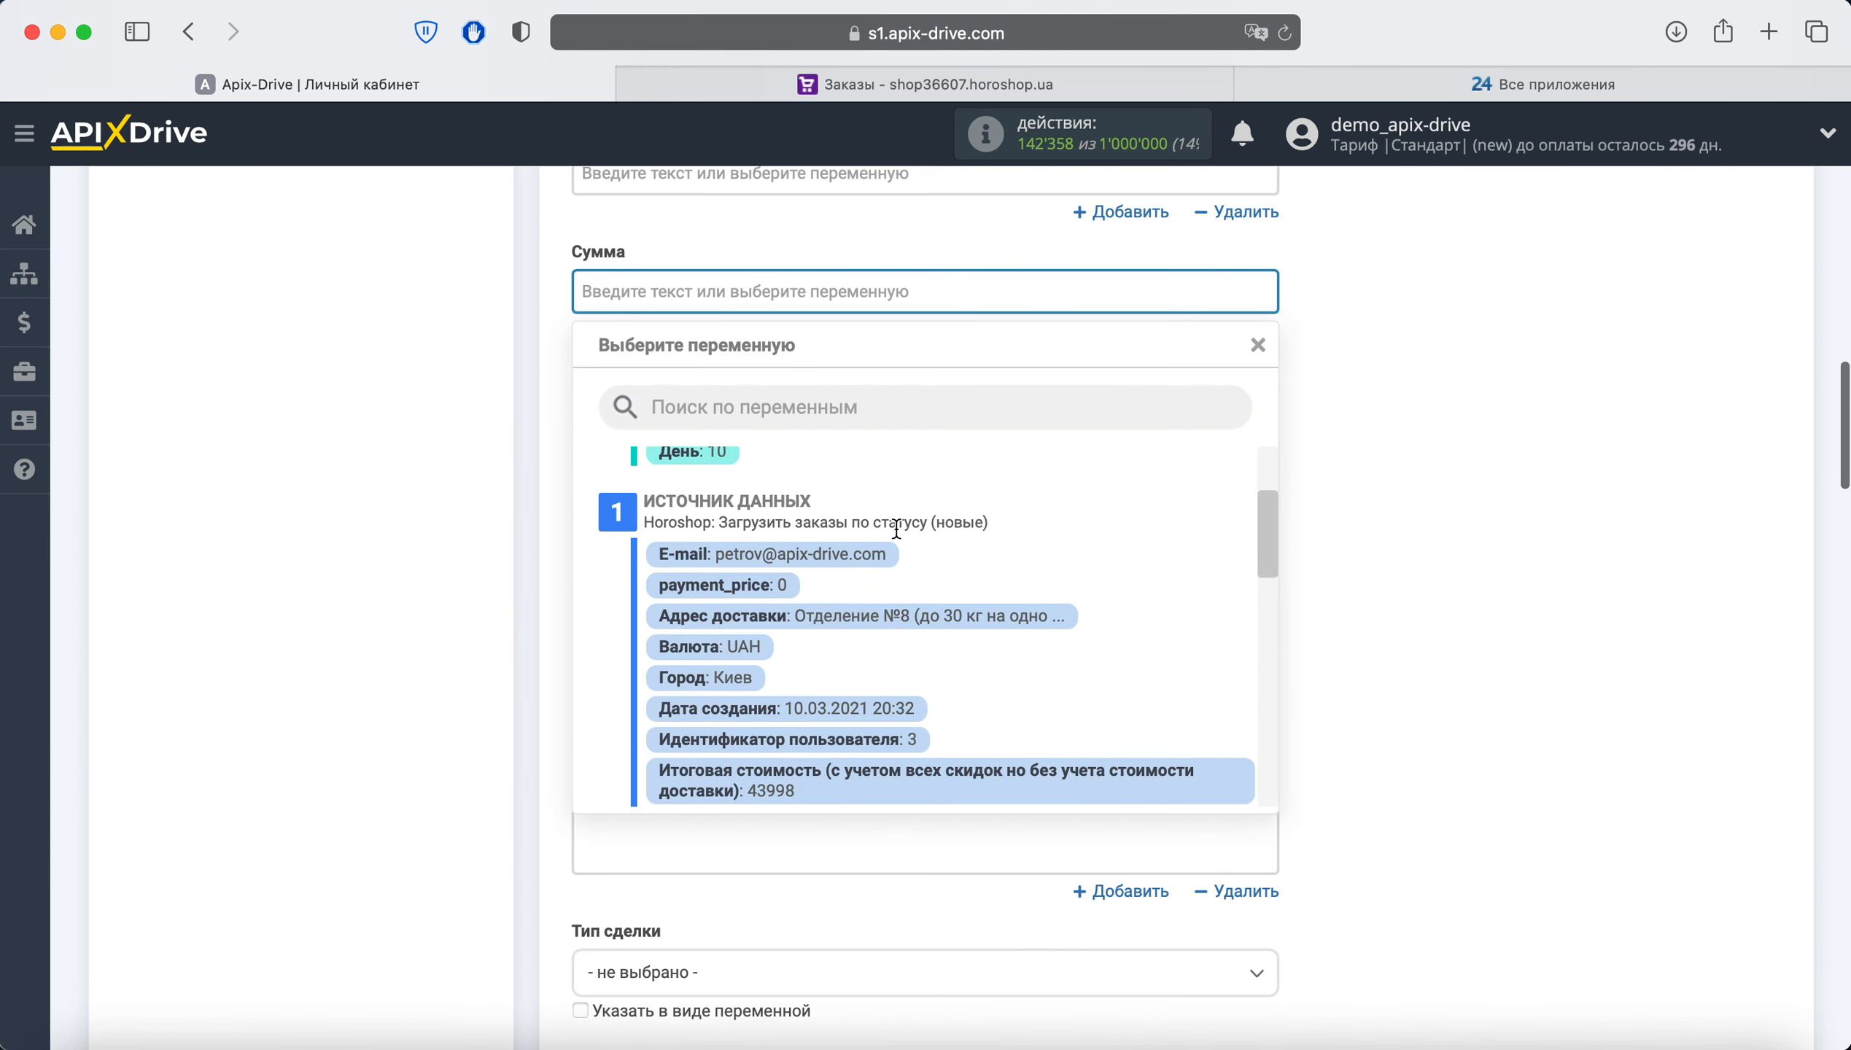
pyautogui.scroll(-4, 899, 529)
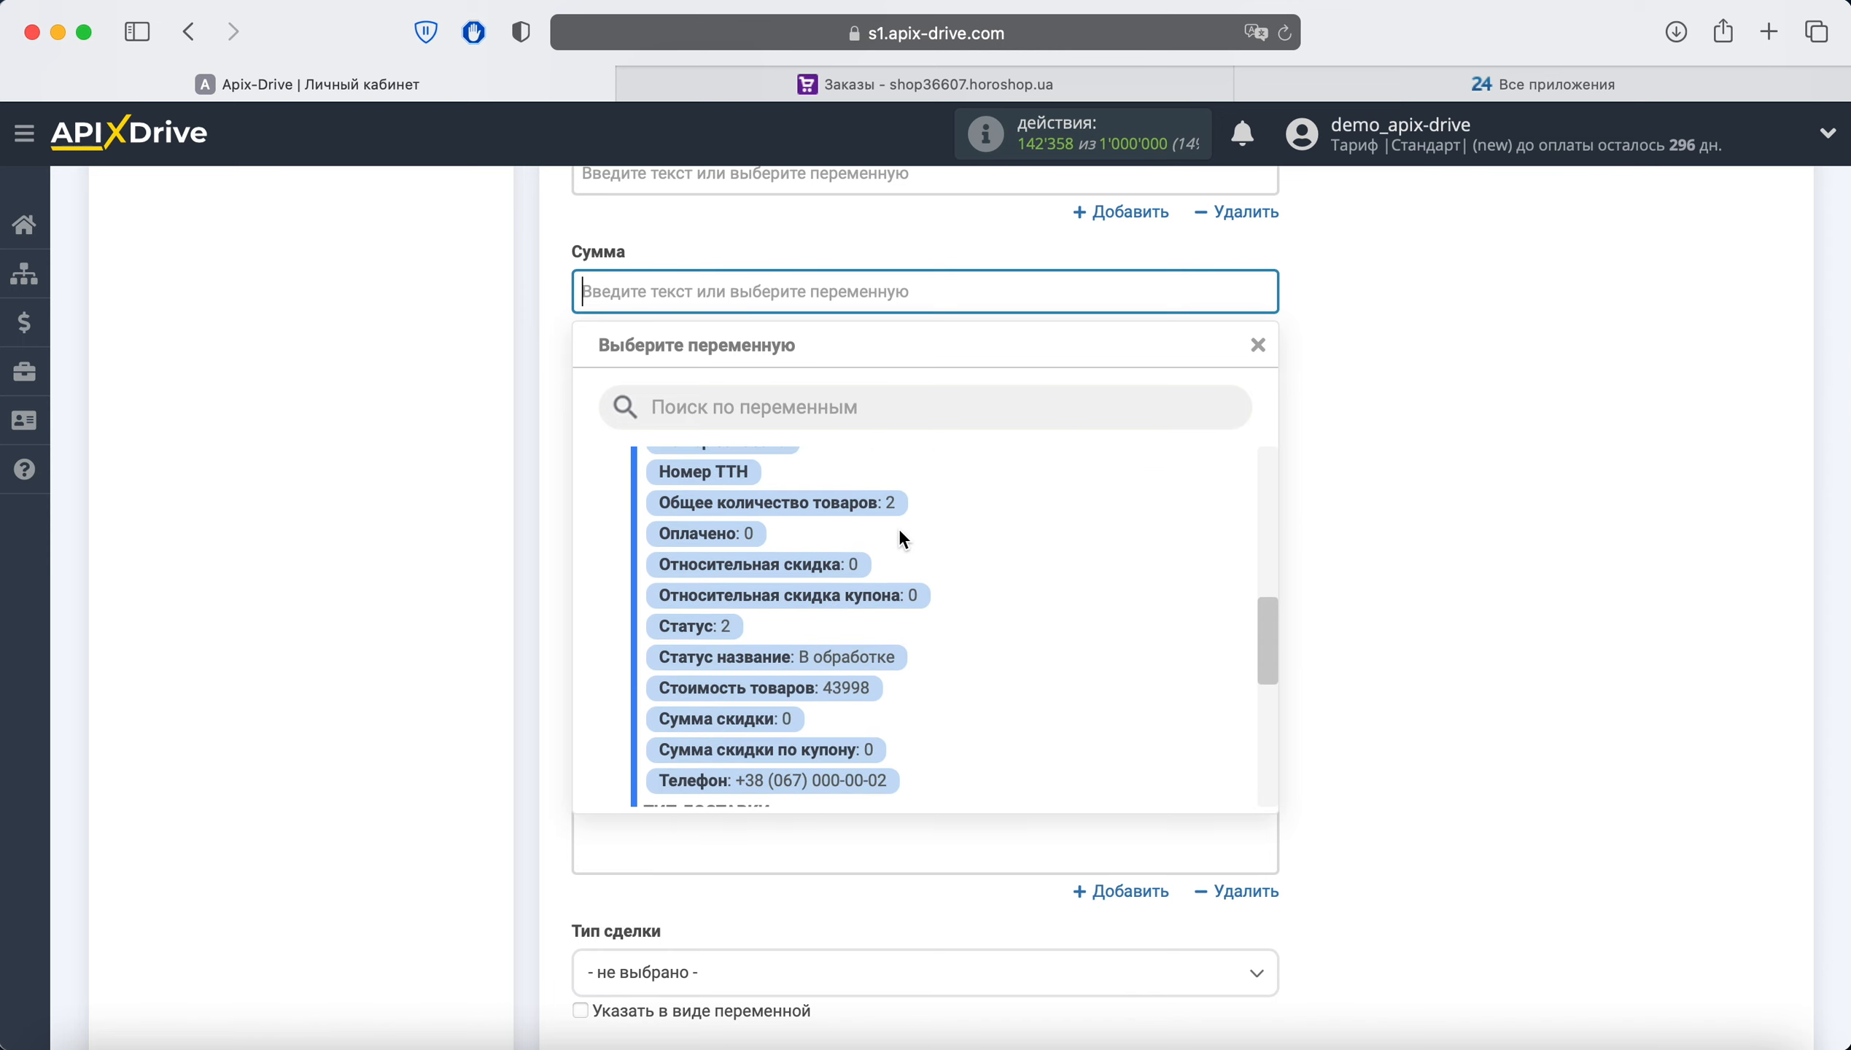
pyautogui.click(831, 632)
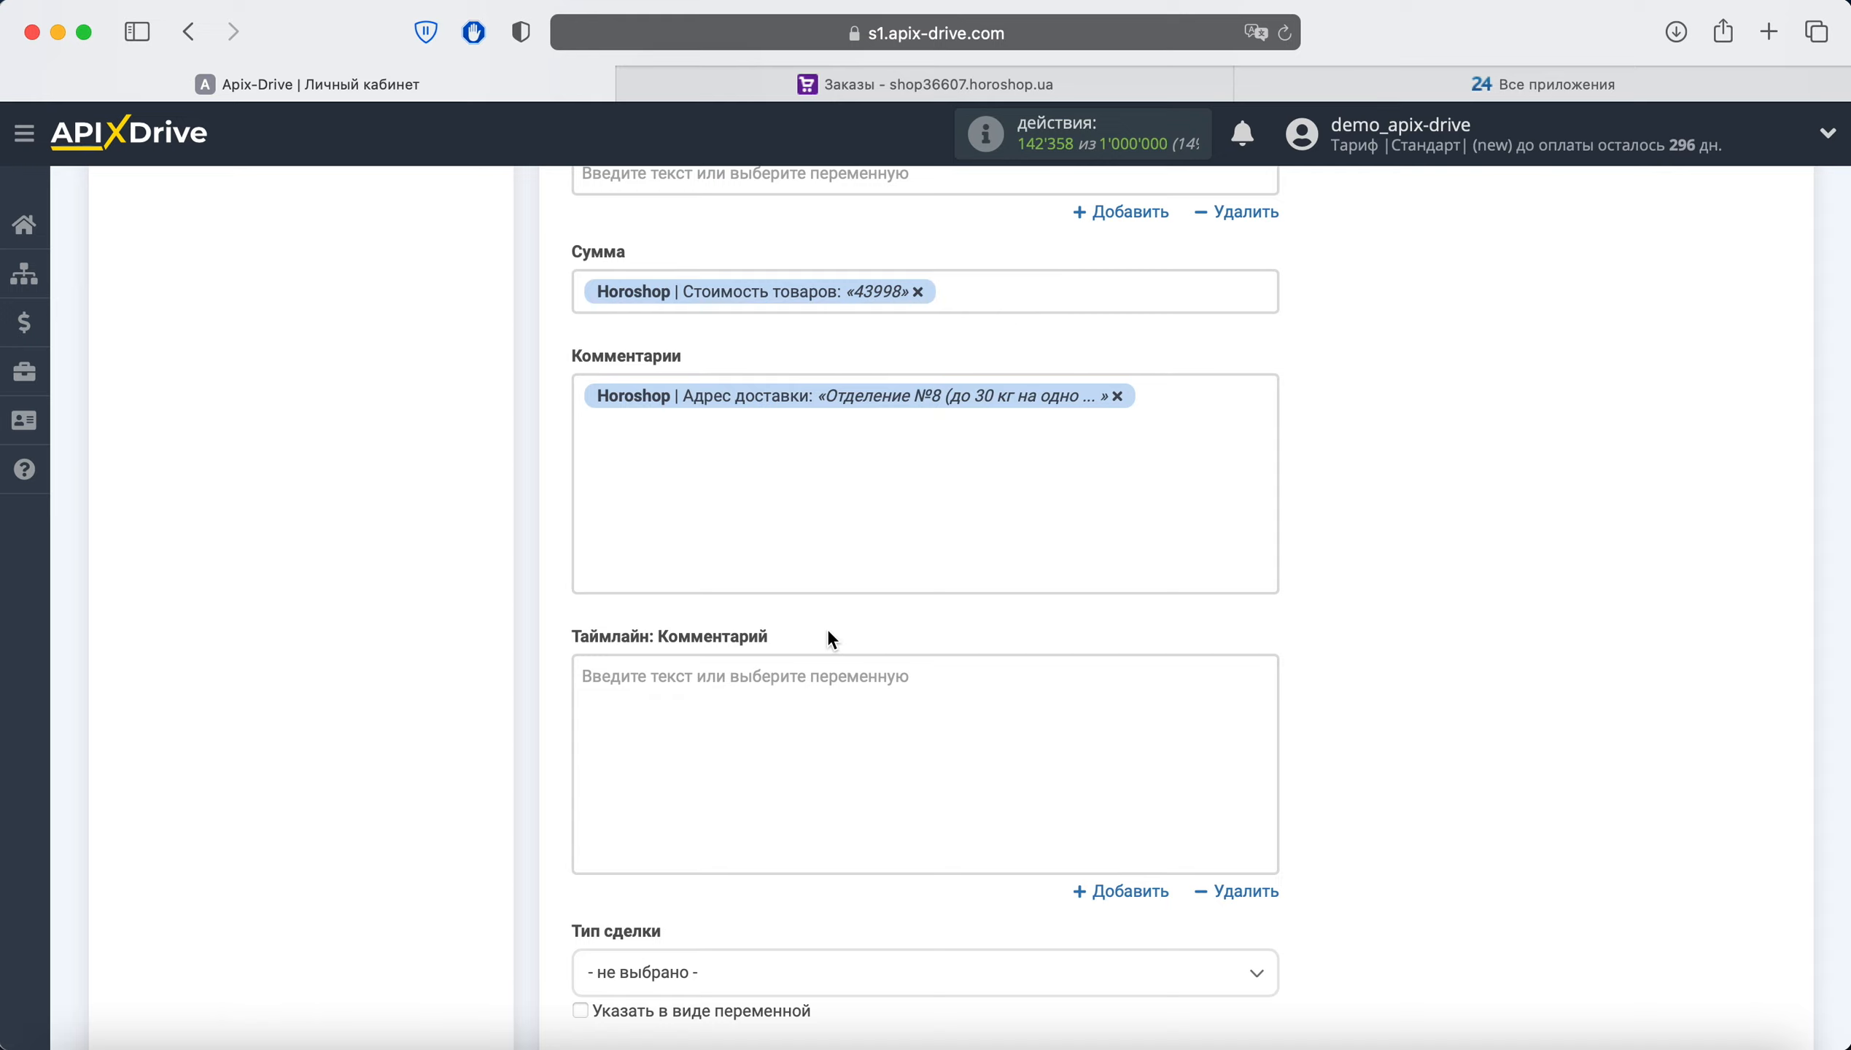
pyautogui.scroll(-20, 829, 627)
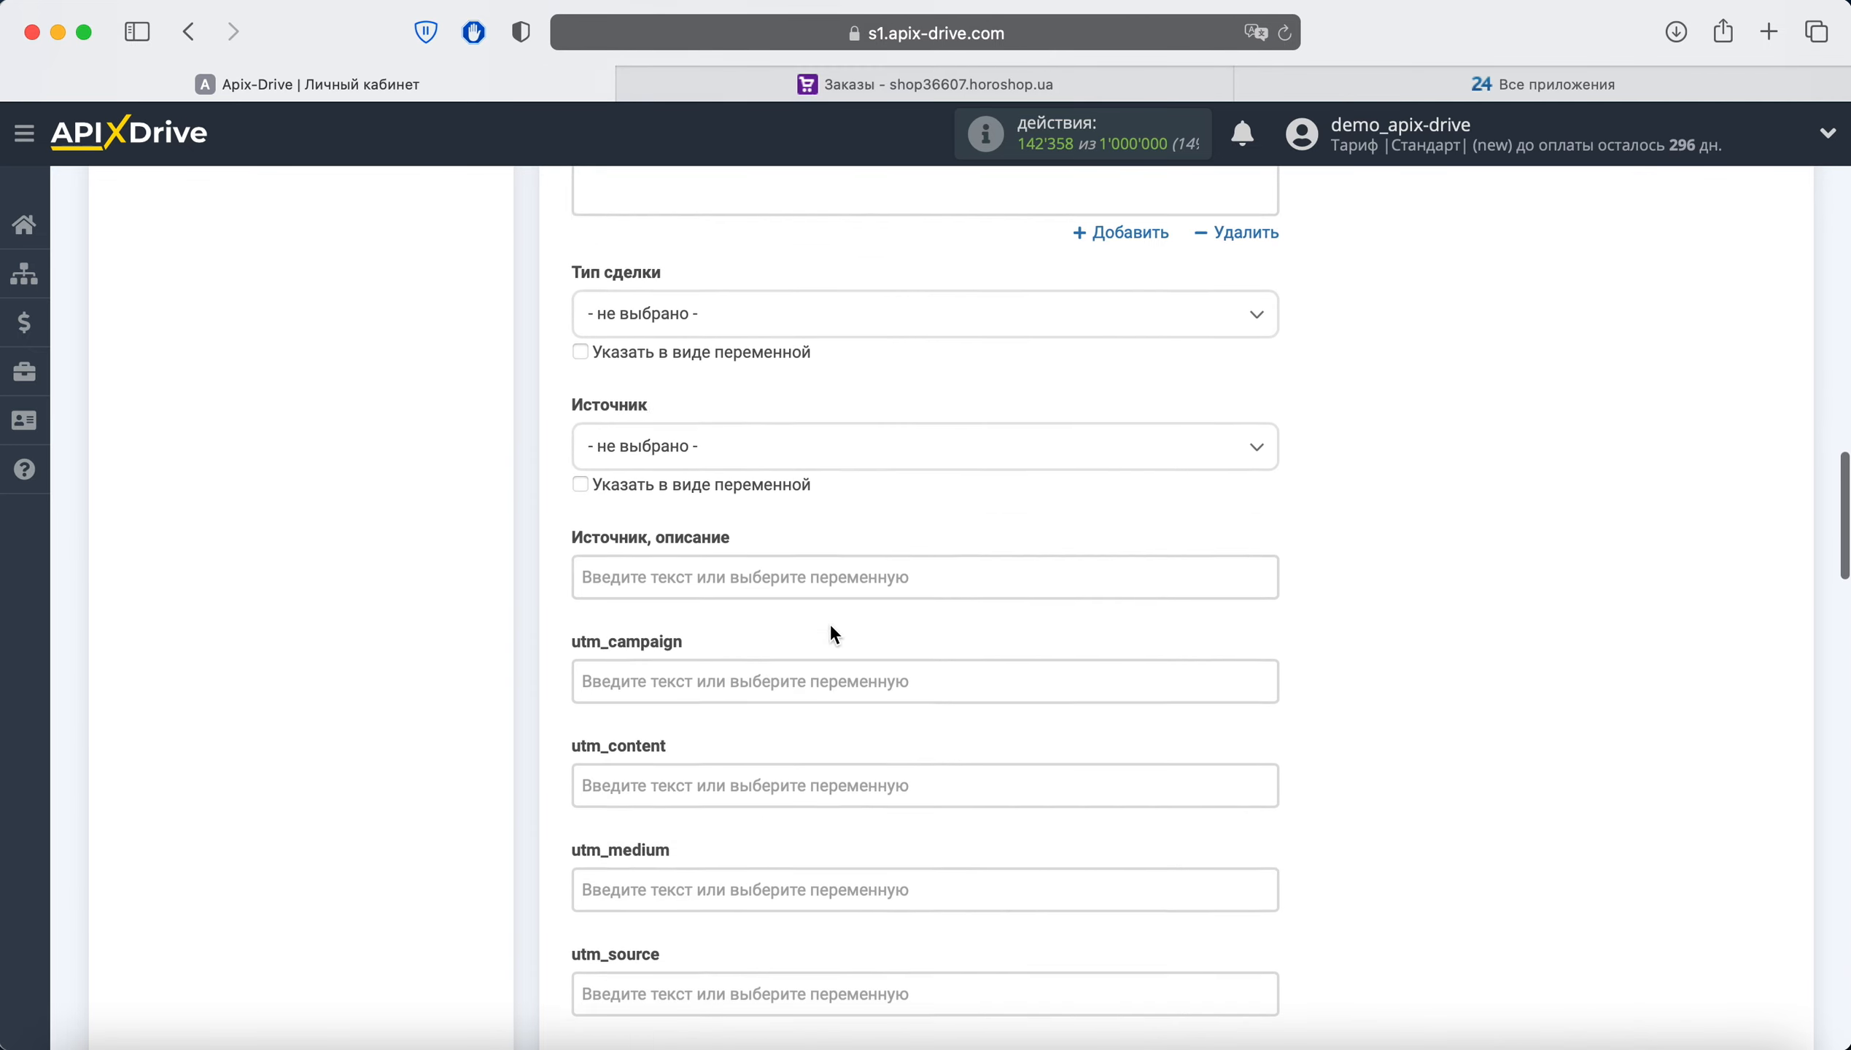
pyautogui.scroll(-20, 836, 630)
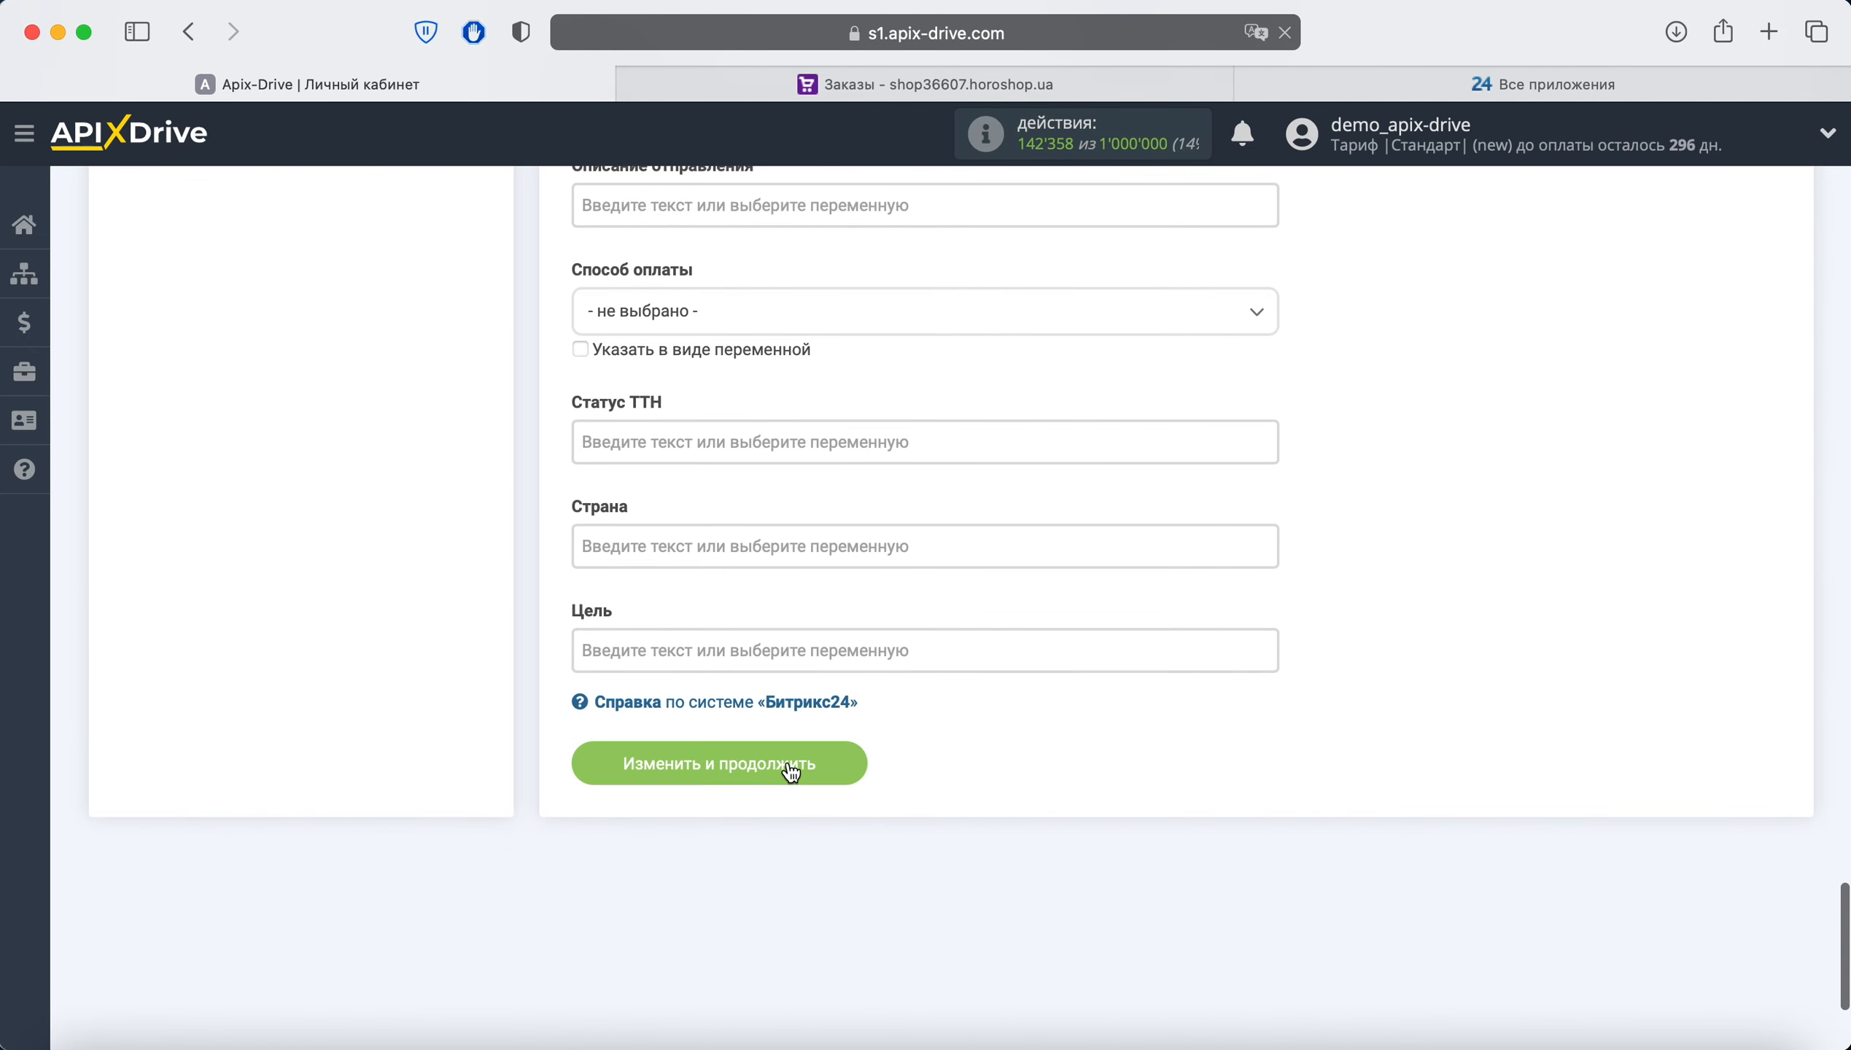
# Continue from the deal settings to the test stage and send the test data to Битрикс24
pyautogui.click(788, 767)
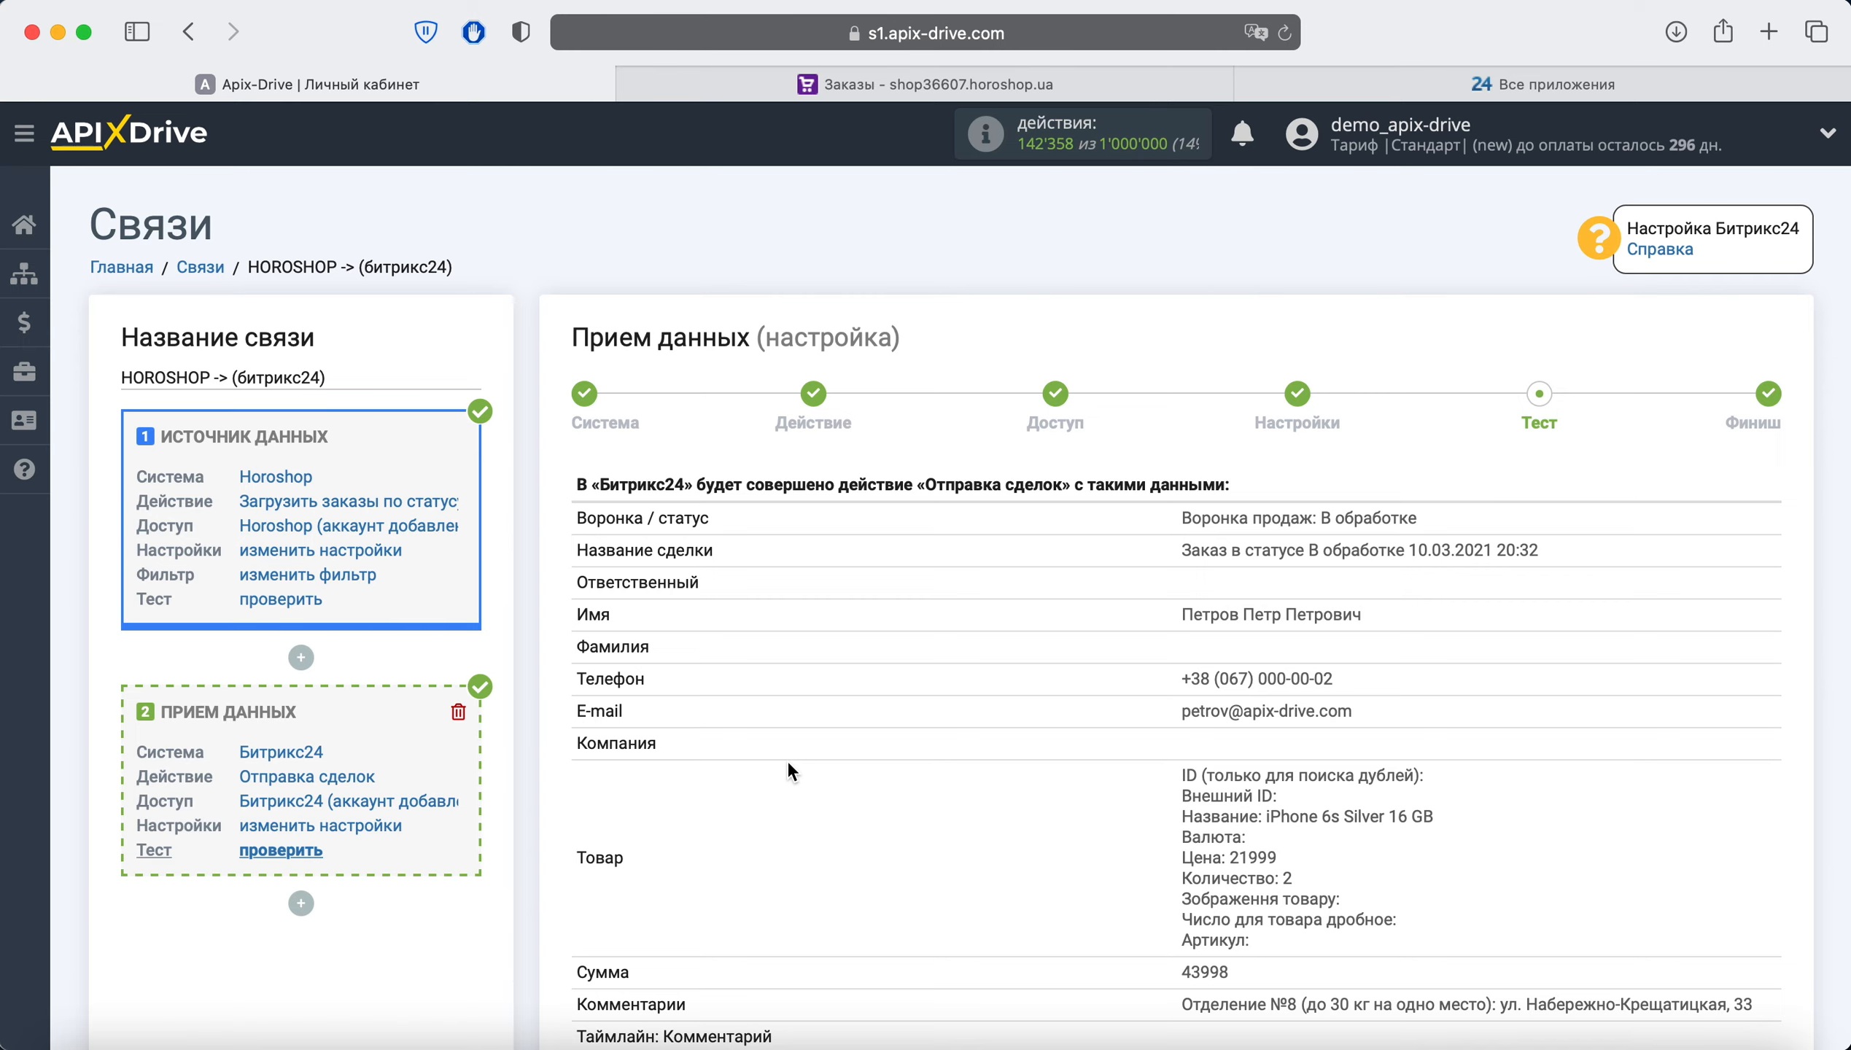
pyautogui.scroll(-15, 787, 761)
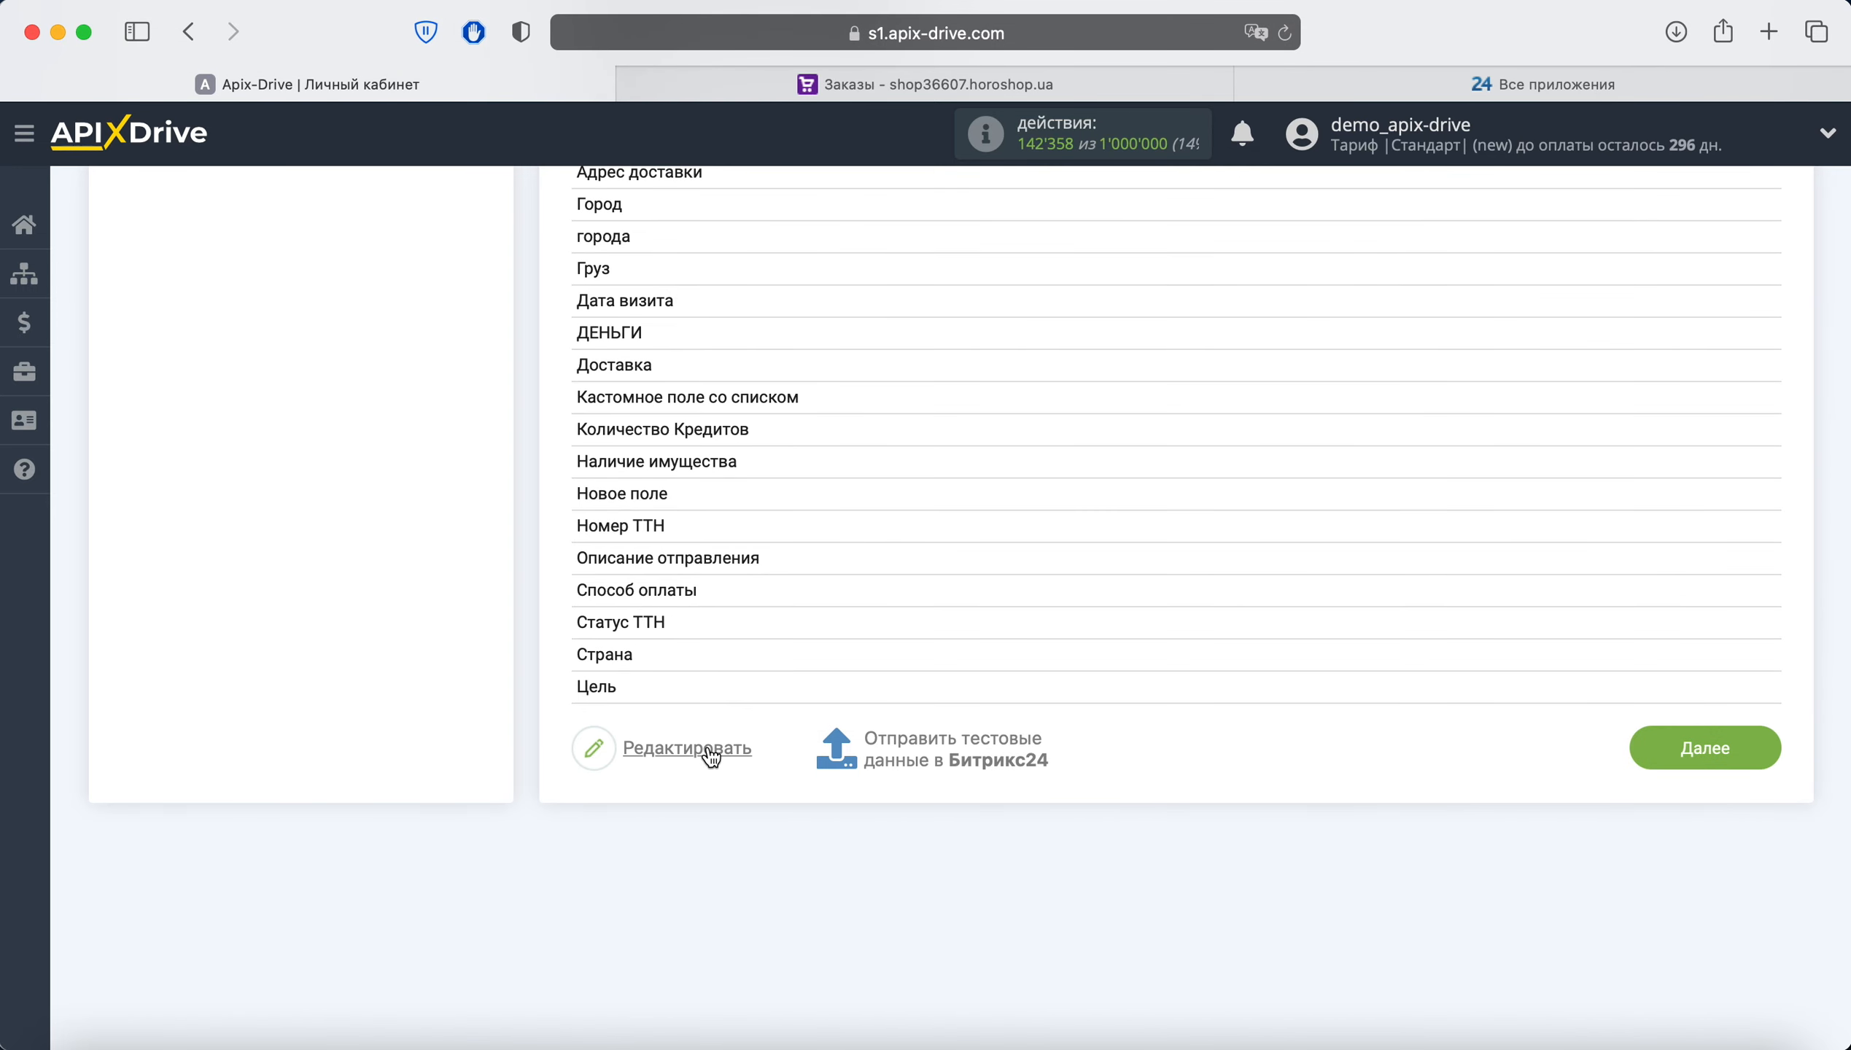
pyautogui.click(890, 747)
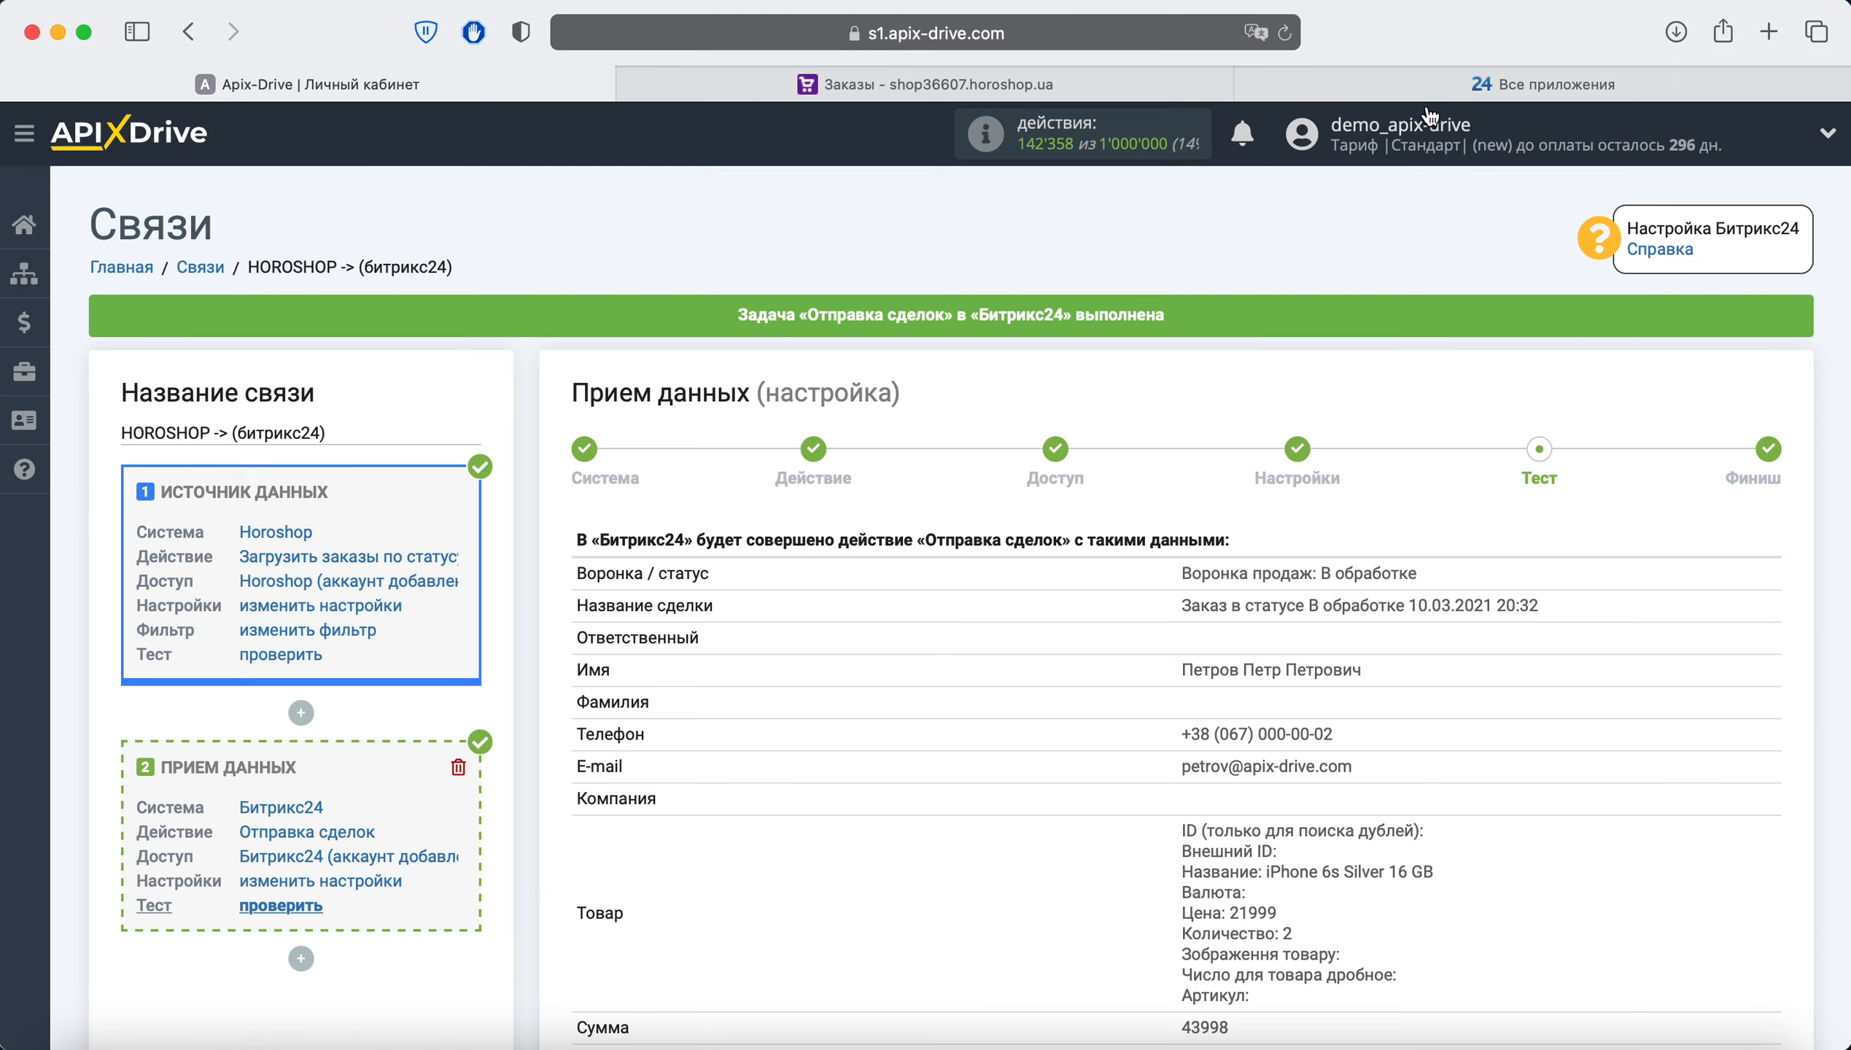
# Switch to Битрикс24, close the application catalogue and reload the CRM deals page
pyautogui.click(1396, 84)
pyautogui.click(43, 150)
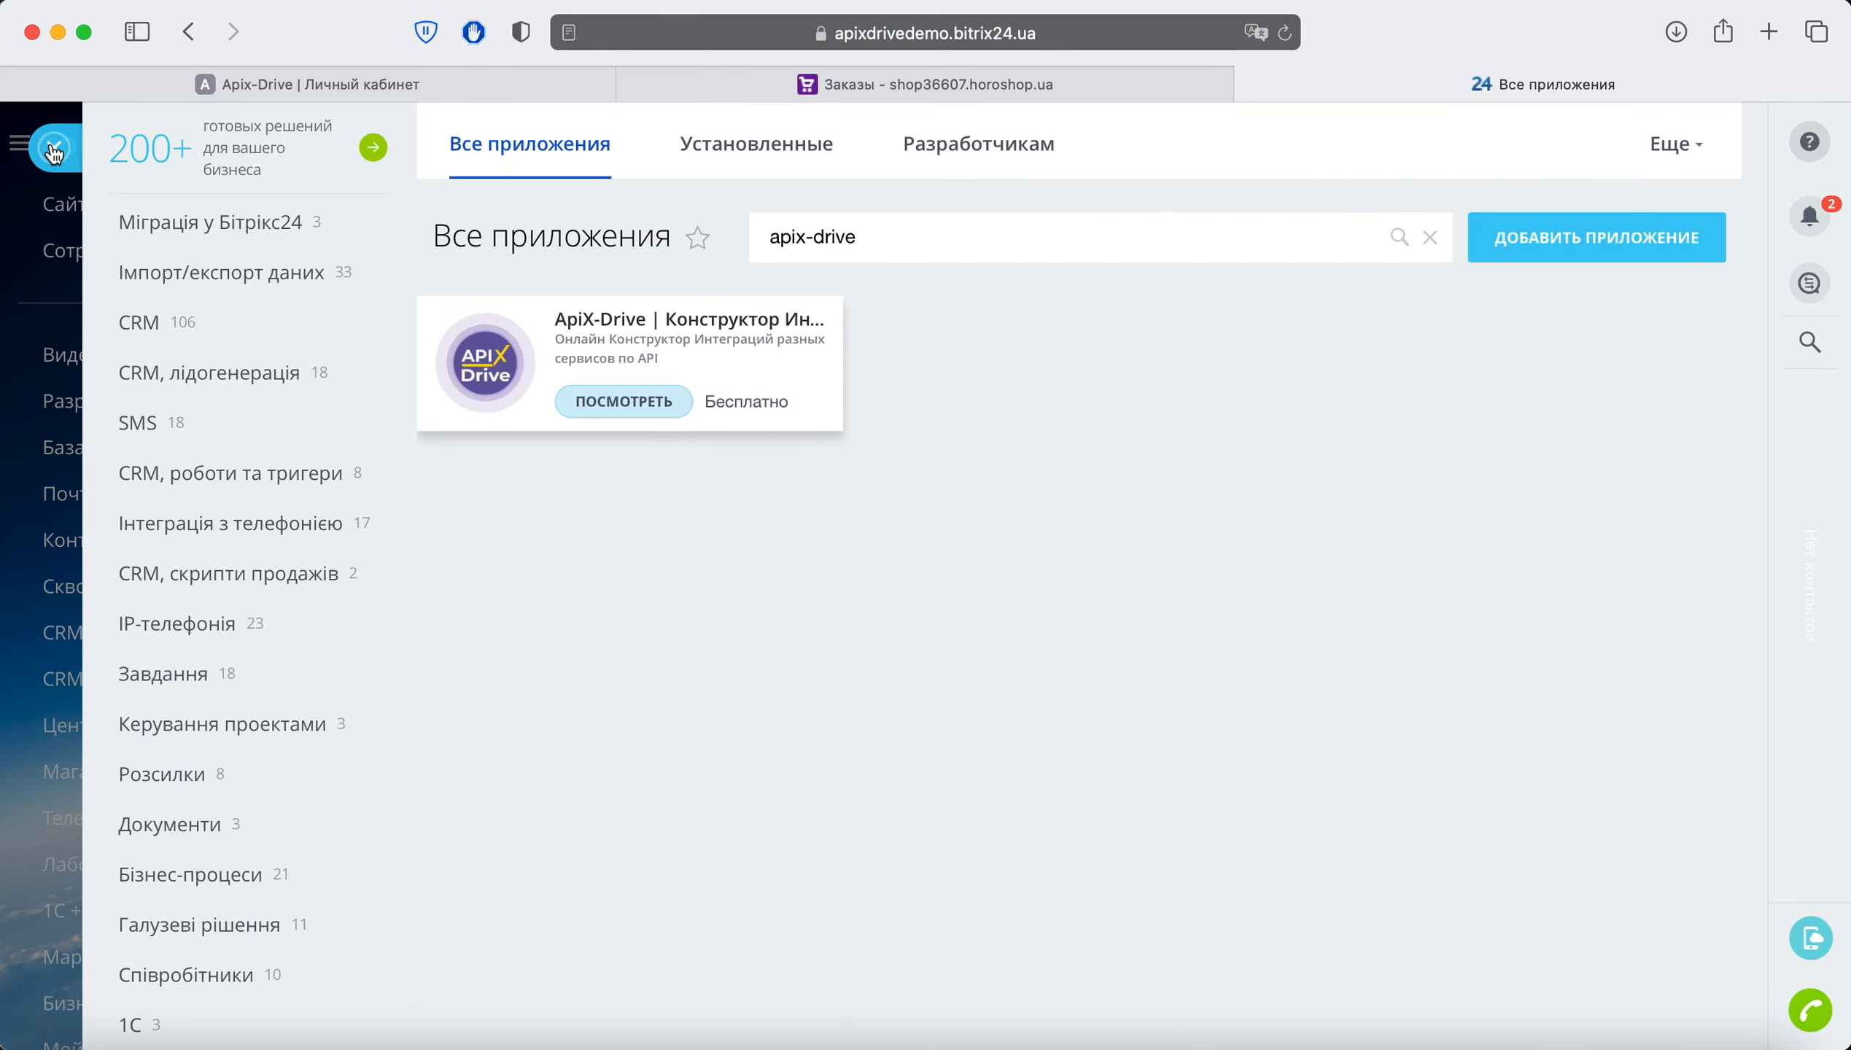
pyautogui.click(44, 150)
pyautogui.click(1285, 33)
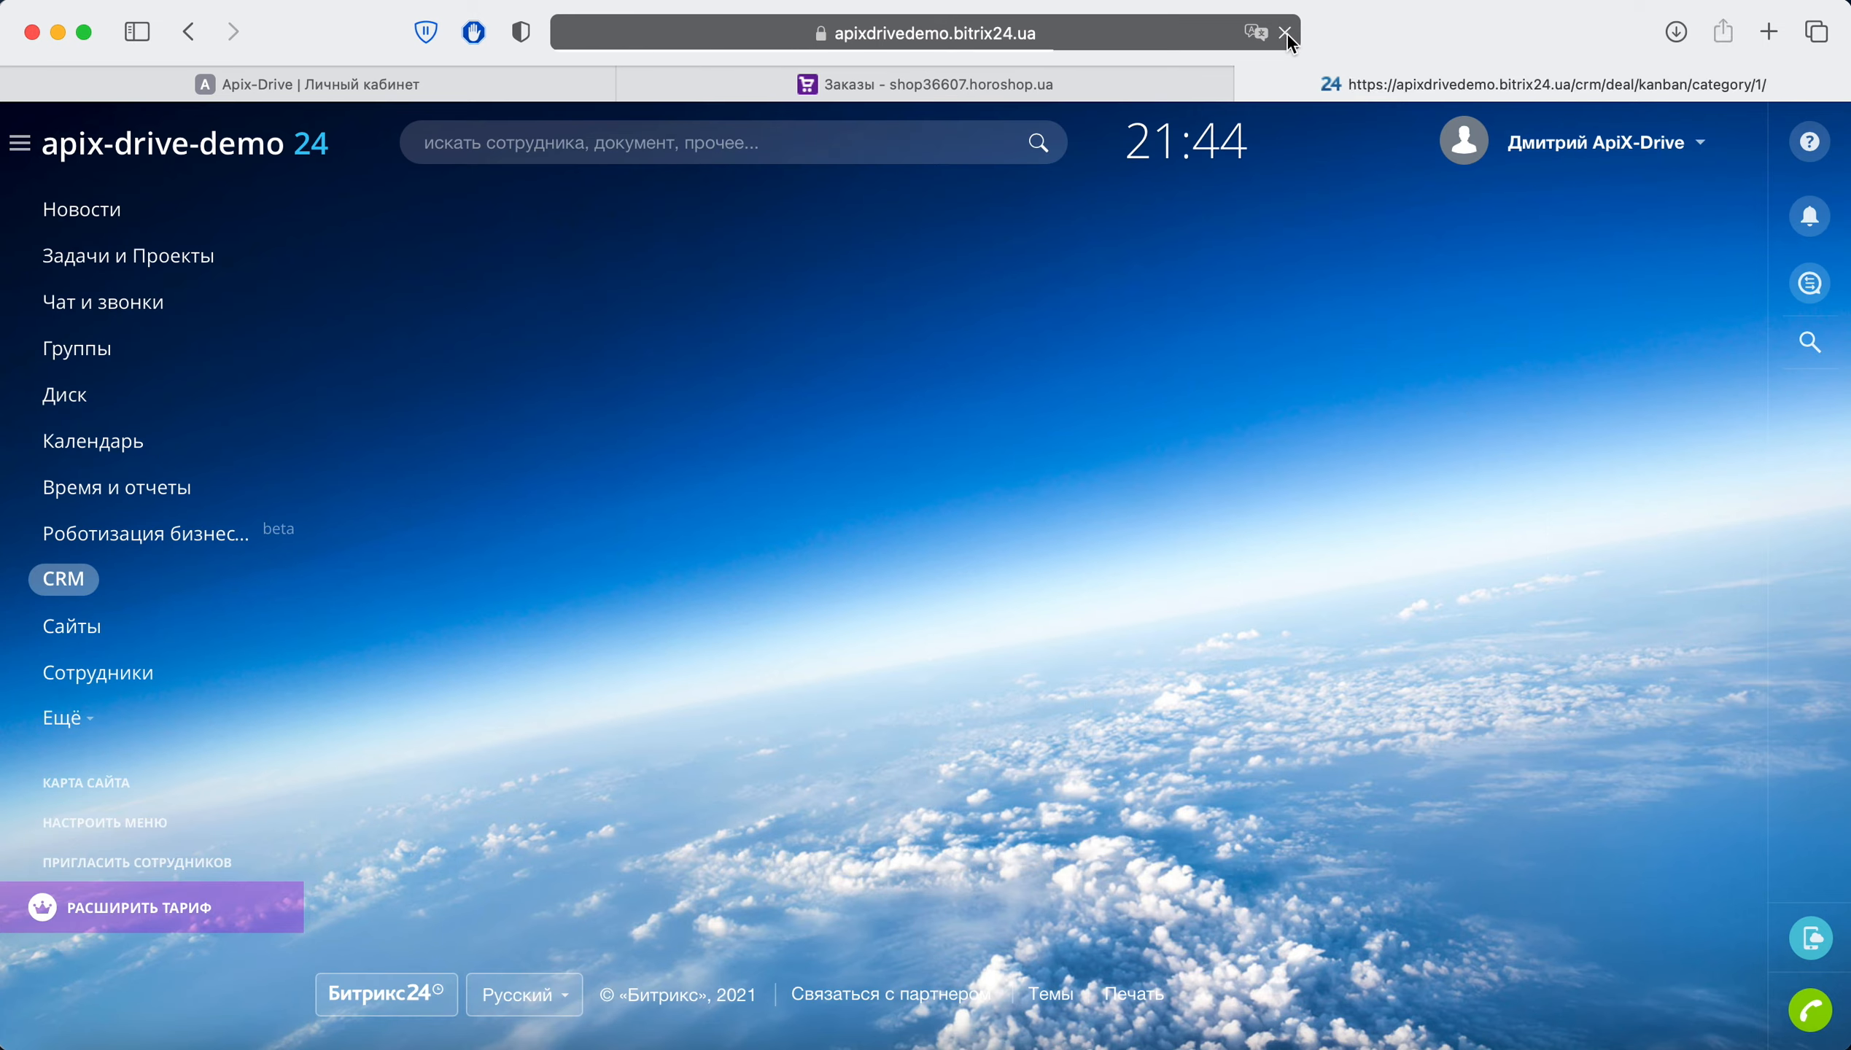
# Open the new deal in the «В обработке» stage and check its contact details, comment and product sections
pyautogui.click(749, 623)
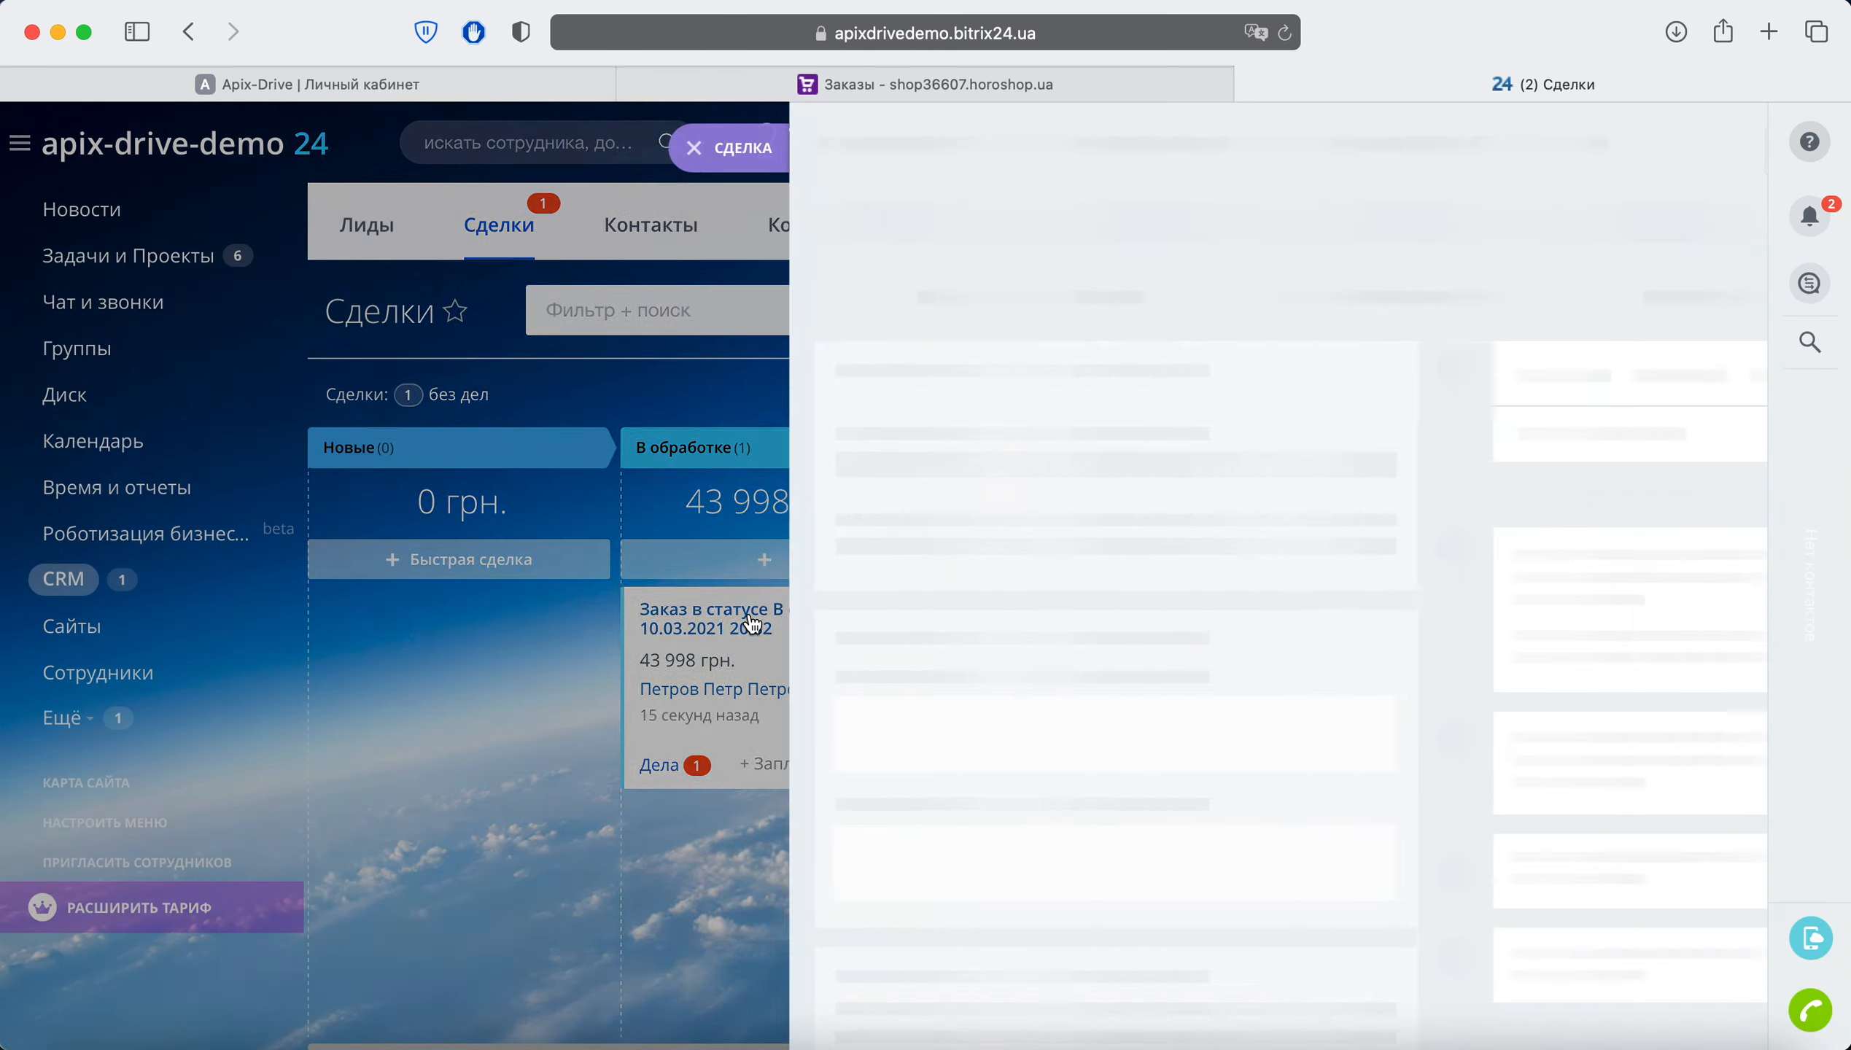
pyautogui.scroll(-4, 747, 612)
pyautogui.scroll(-10, 751, 613)
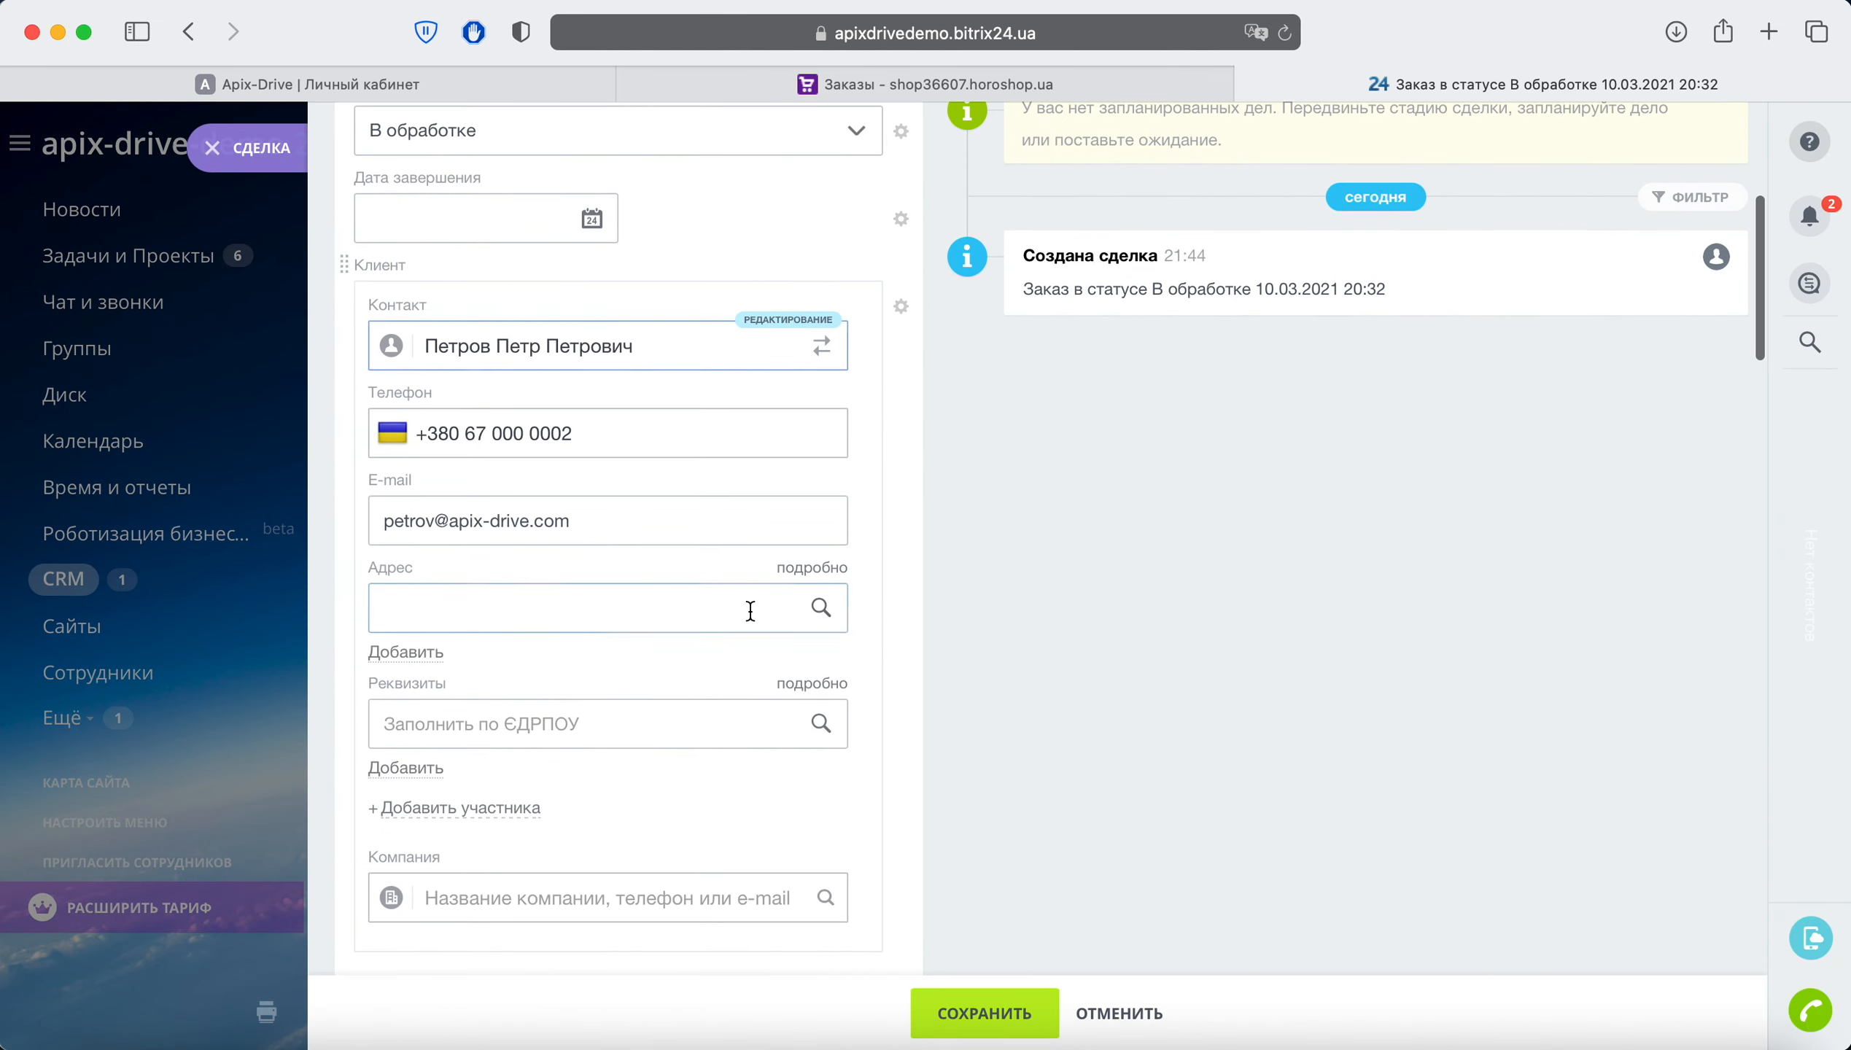
pyautogui.scroll(-10, 751, 614)
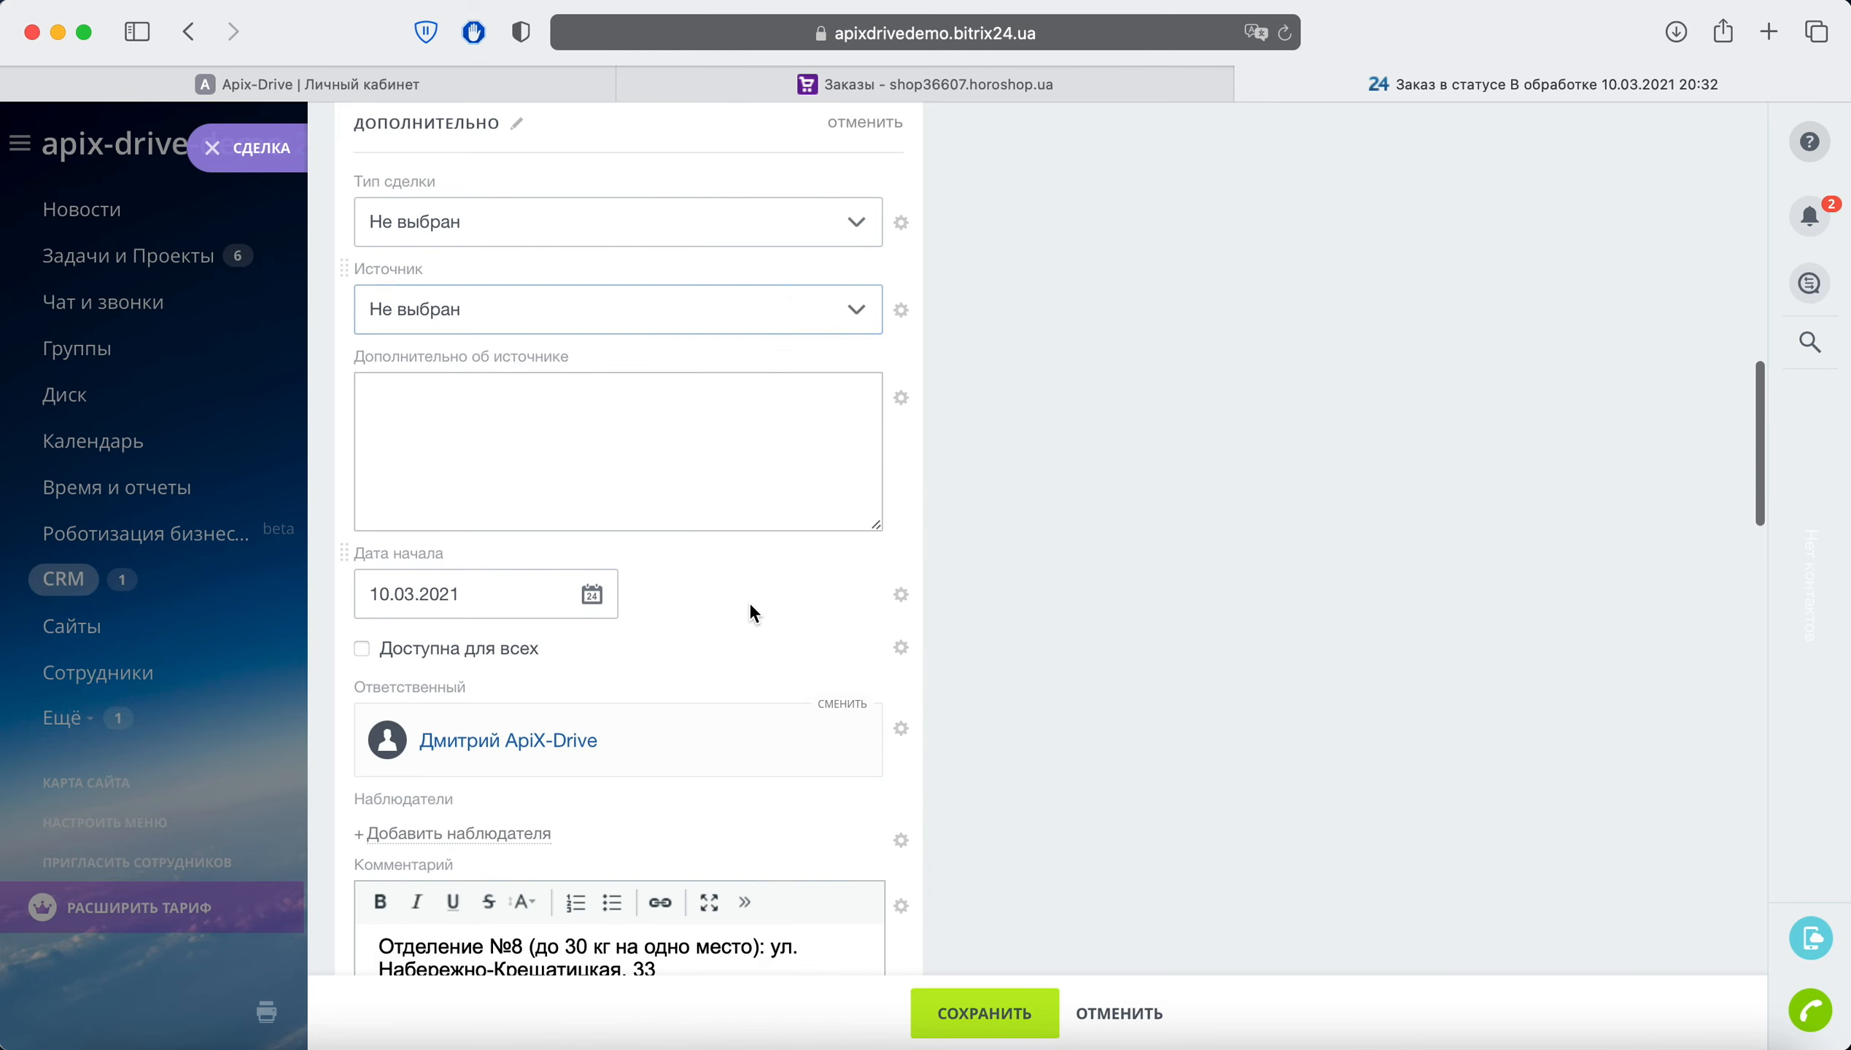
pyautogui.scroll(-10, 750, 614)
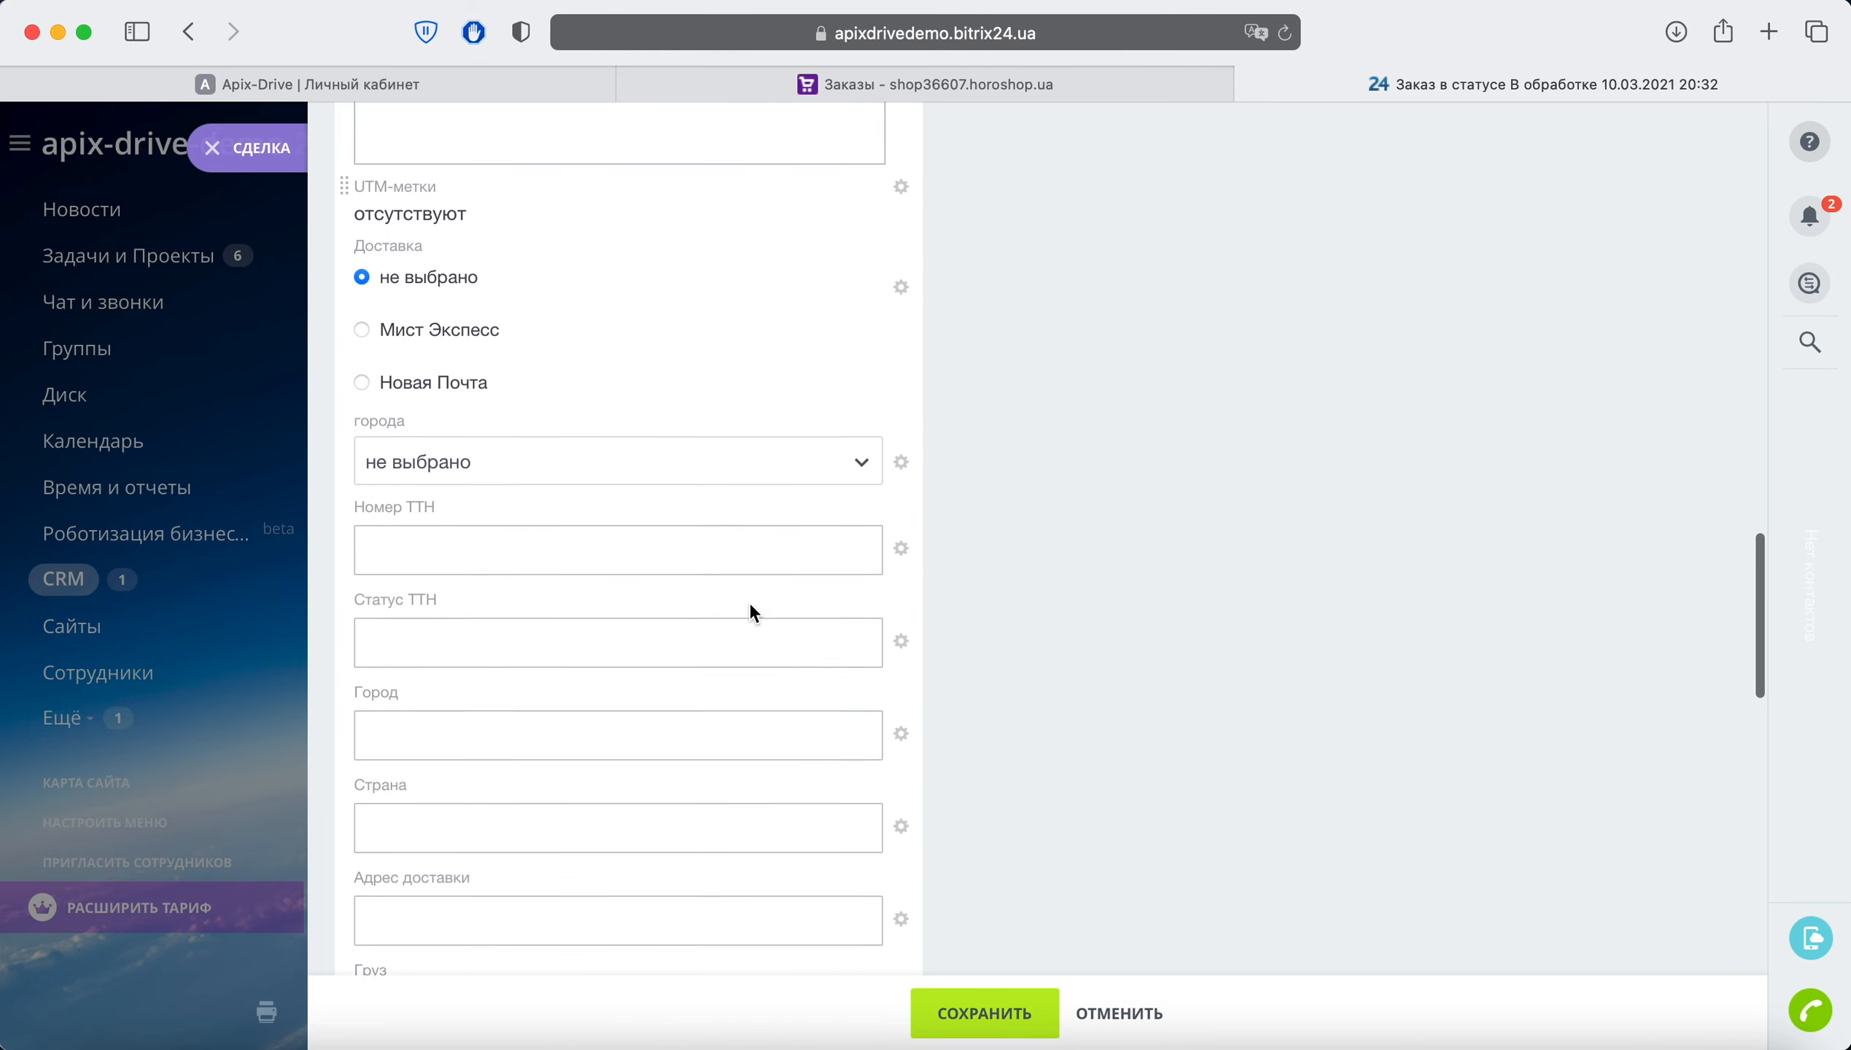
pyautogui.scroll(-10, 751, 612)
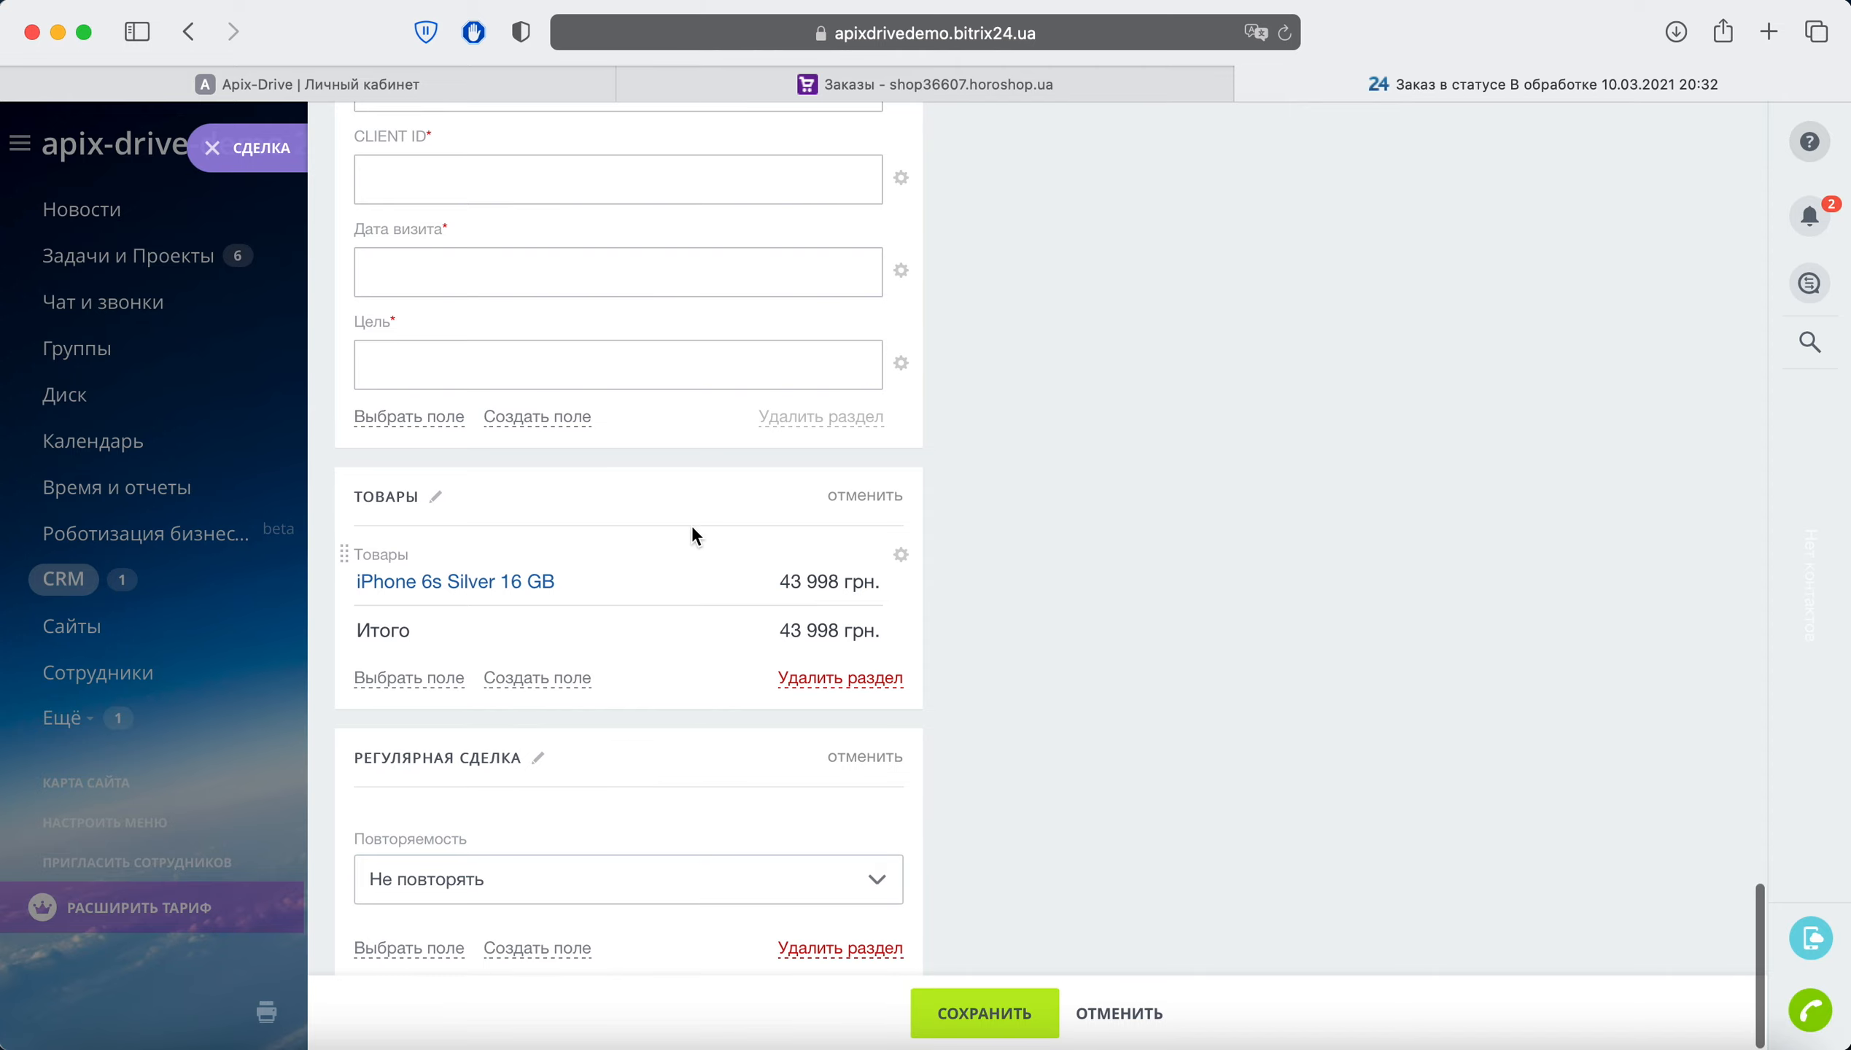
# Return to ApiX-Drive, complete the Битрикс24 data-receiving setup and enable automatic updating
pyautogui.click(503, 89)
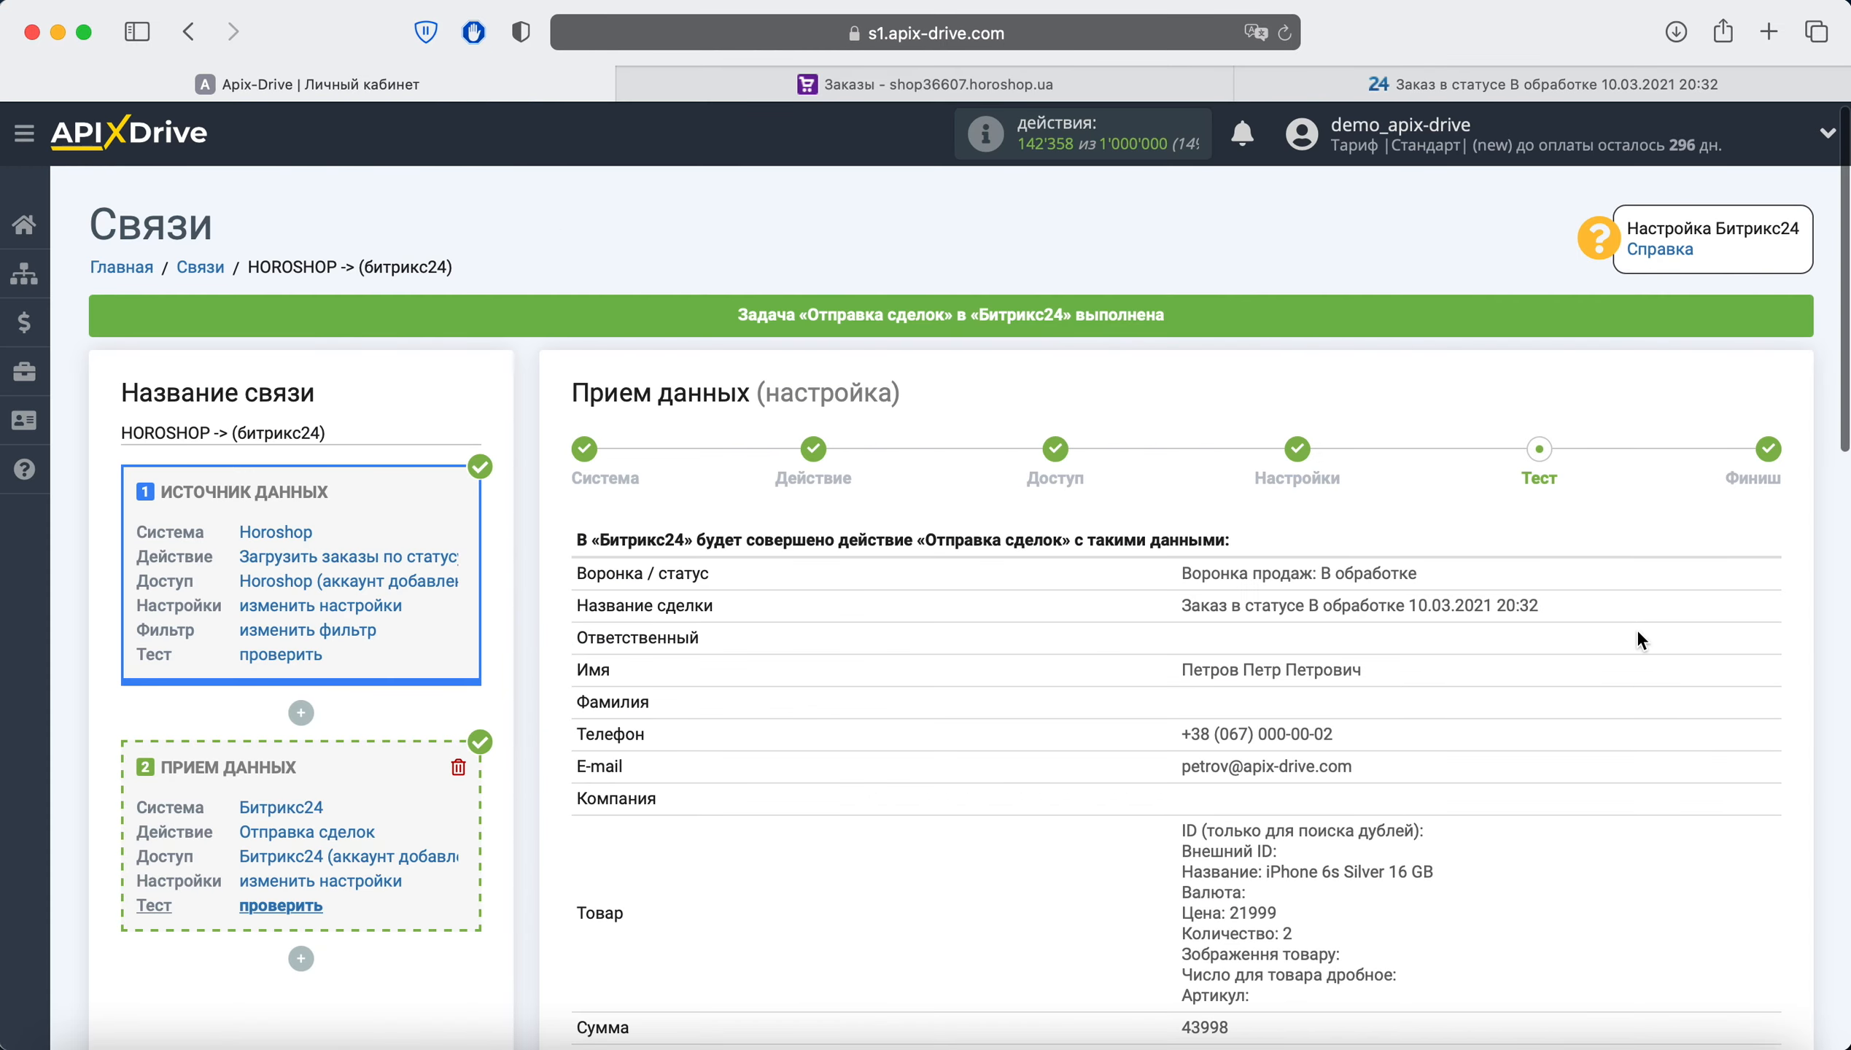
pyautogui.scroll(-15, 1638, 629)
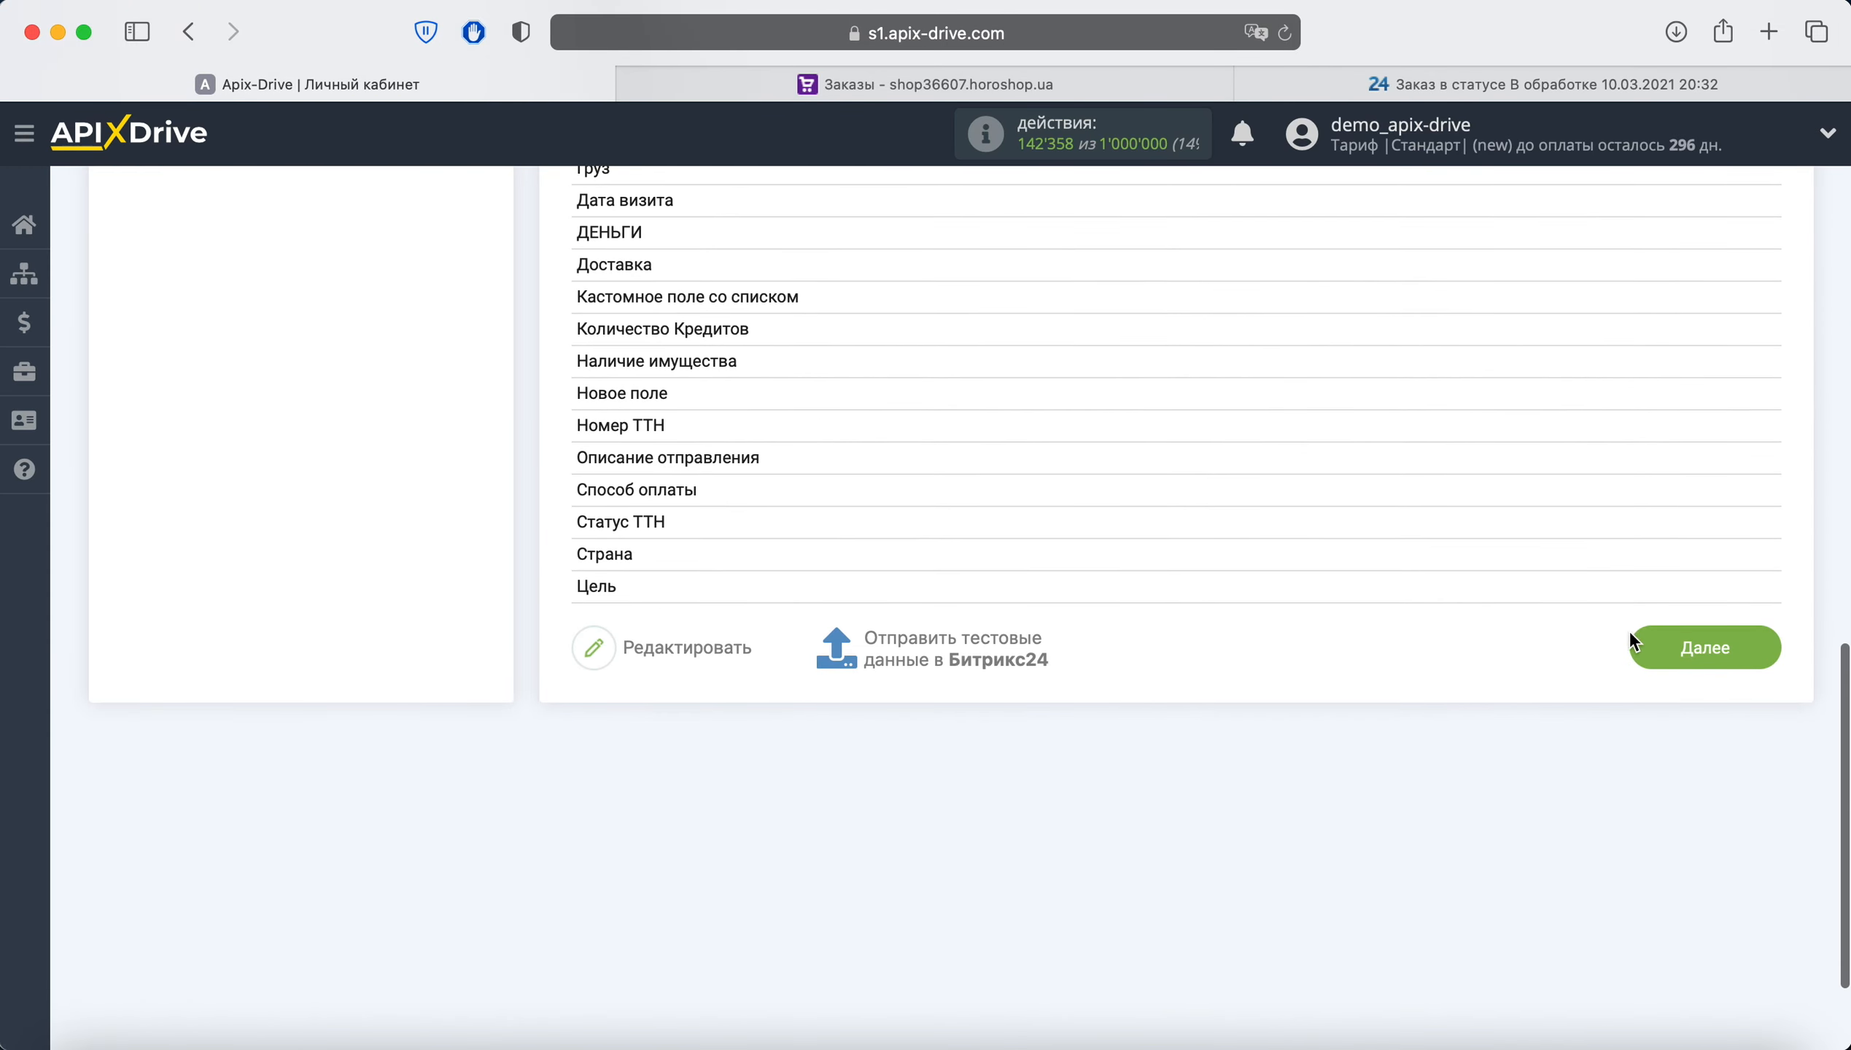
pyautogui.click(1640, 642)
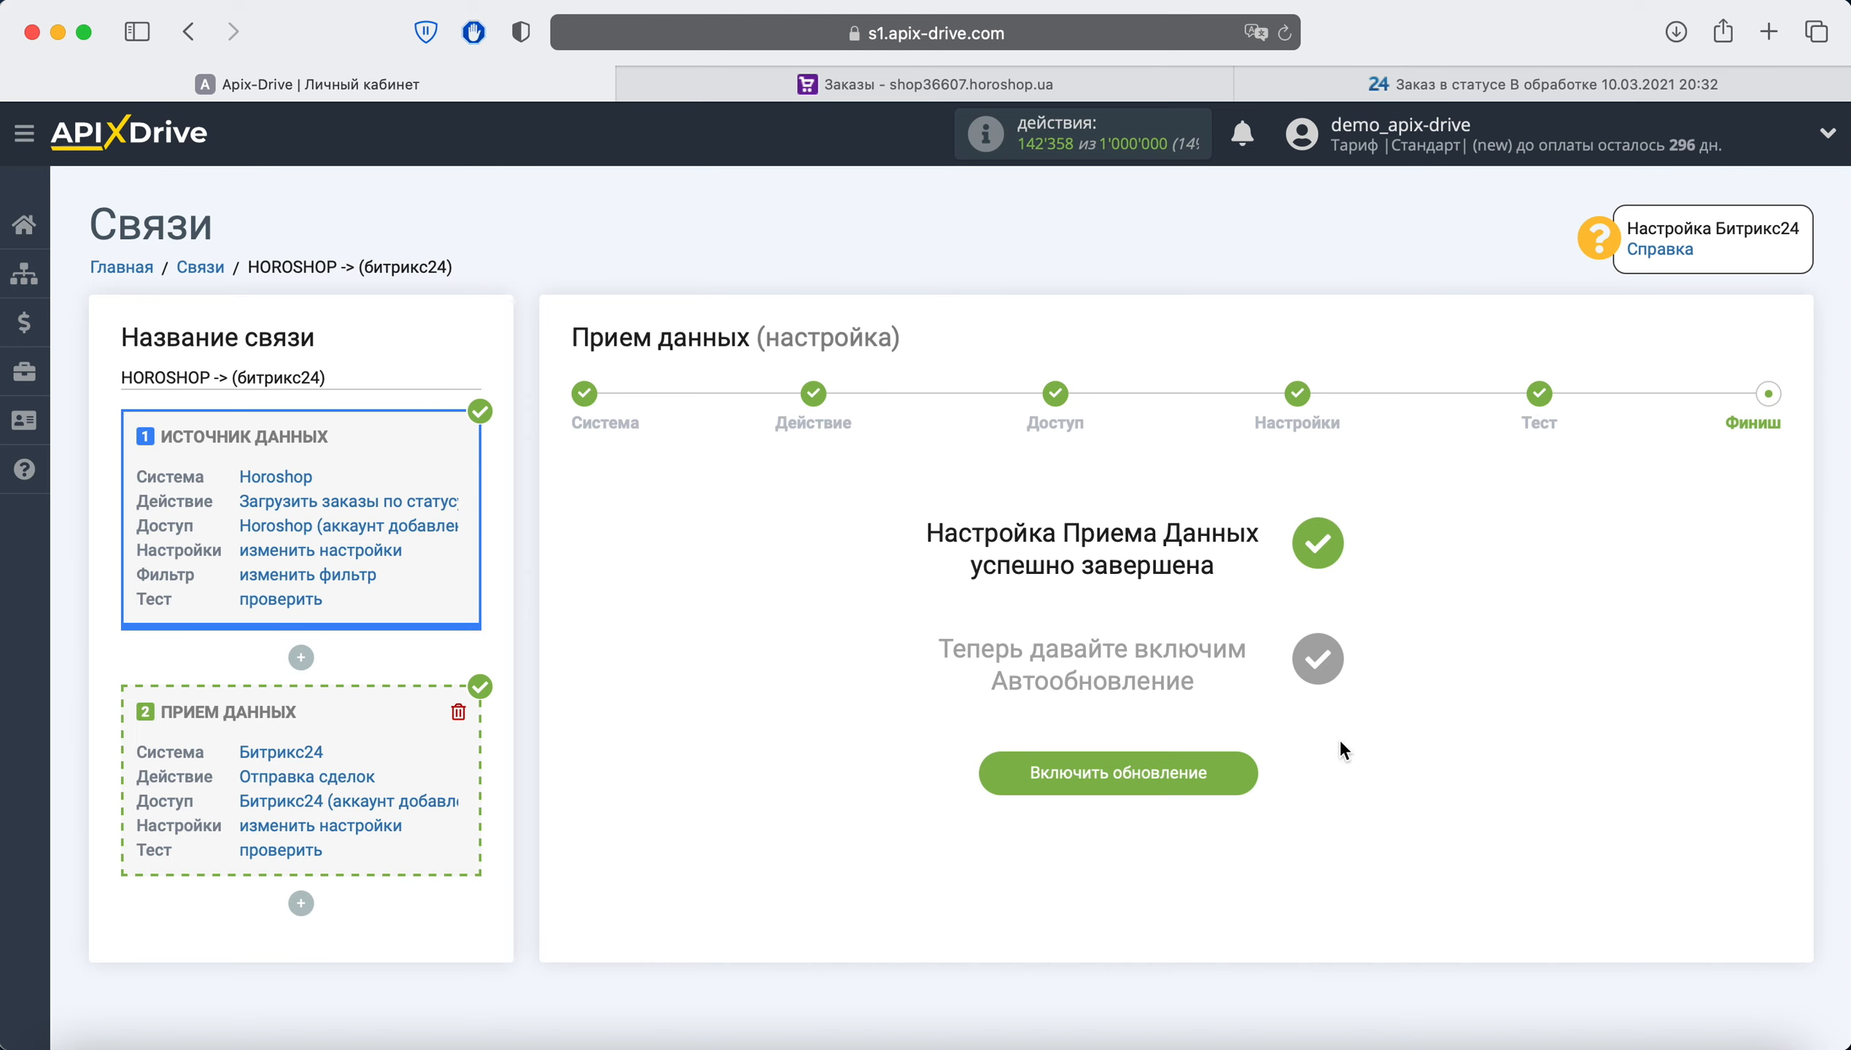
pyautogui.click(1224, 770)
# Set the update interval of the «HOROSHOP -> (битрикс24)» connection to 5 minutes and save its settings
pyautogui.click(1755, 432)
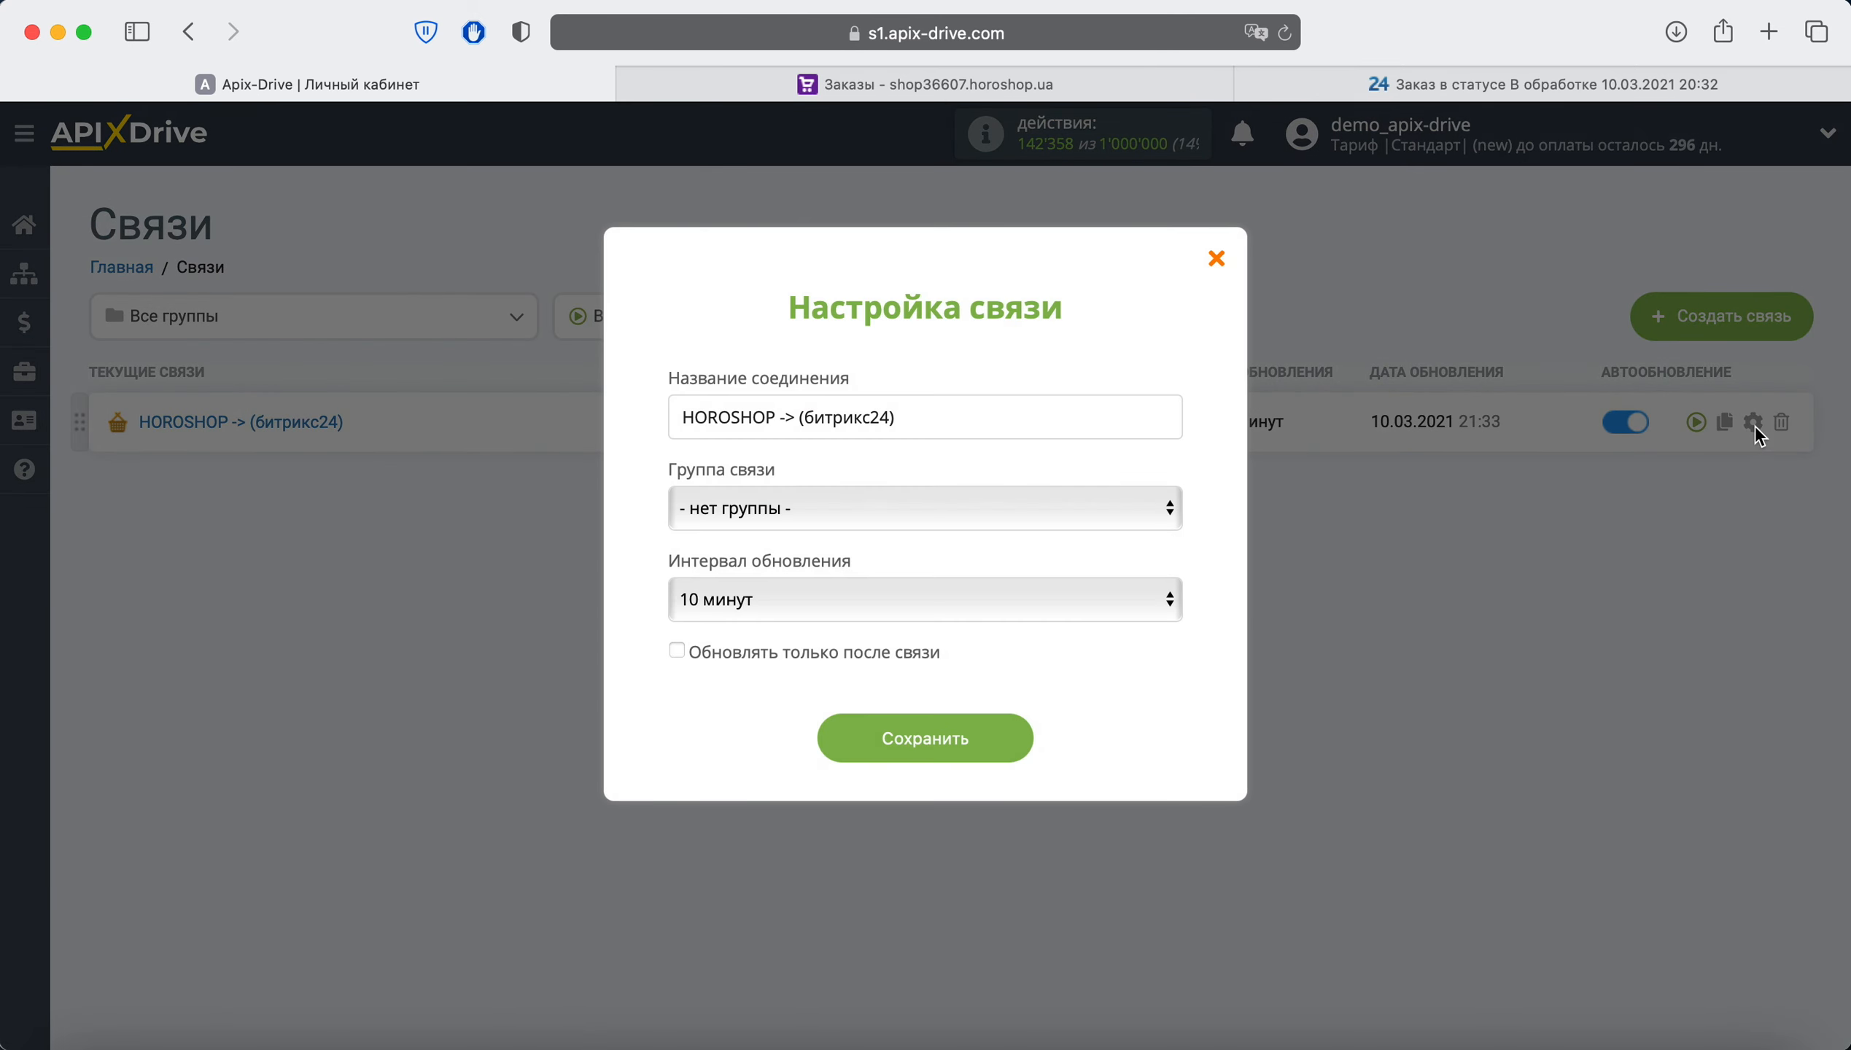
pyautogui.click(1115, 588)
pyautogui.click(979, 561)
pyautogui.click(1008, 727)
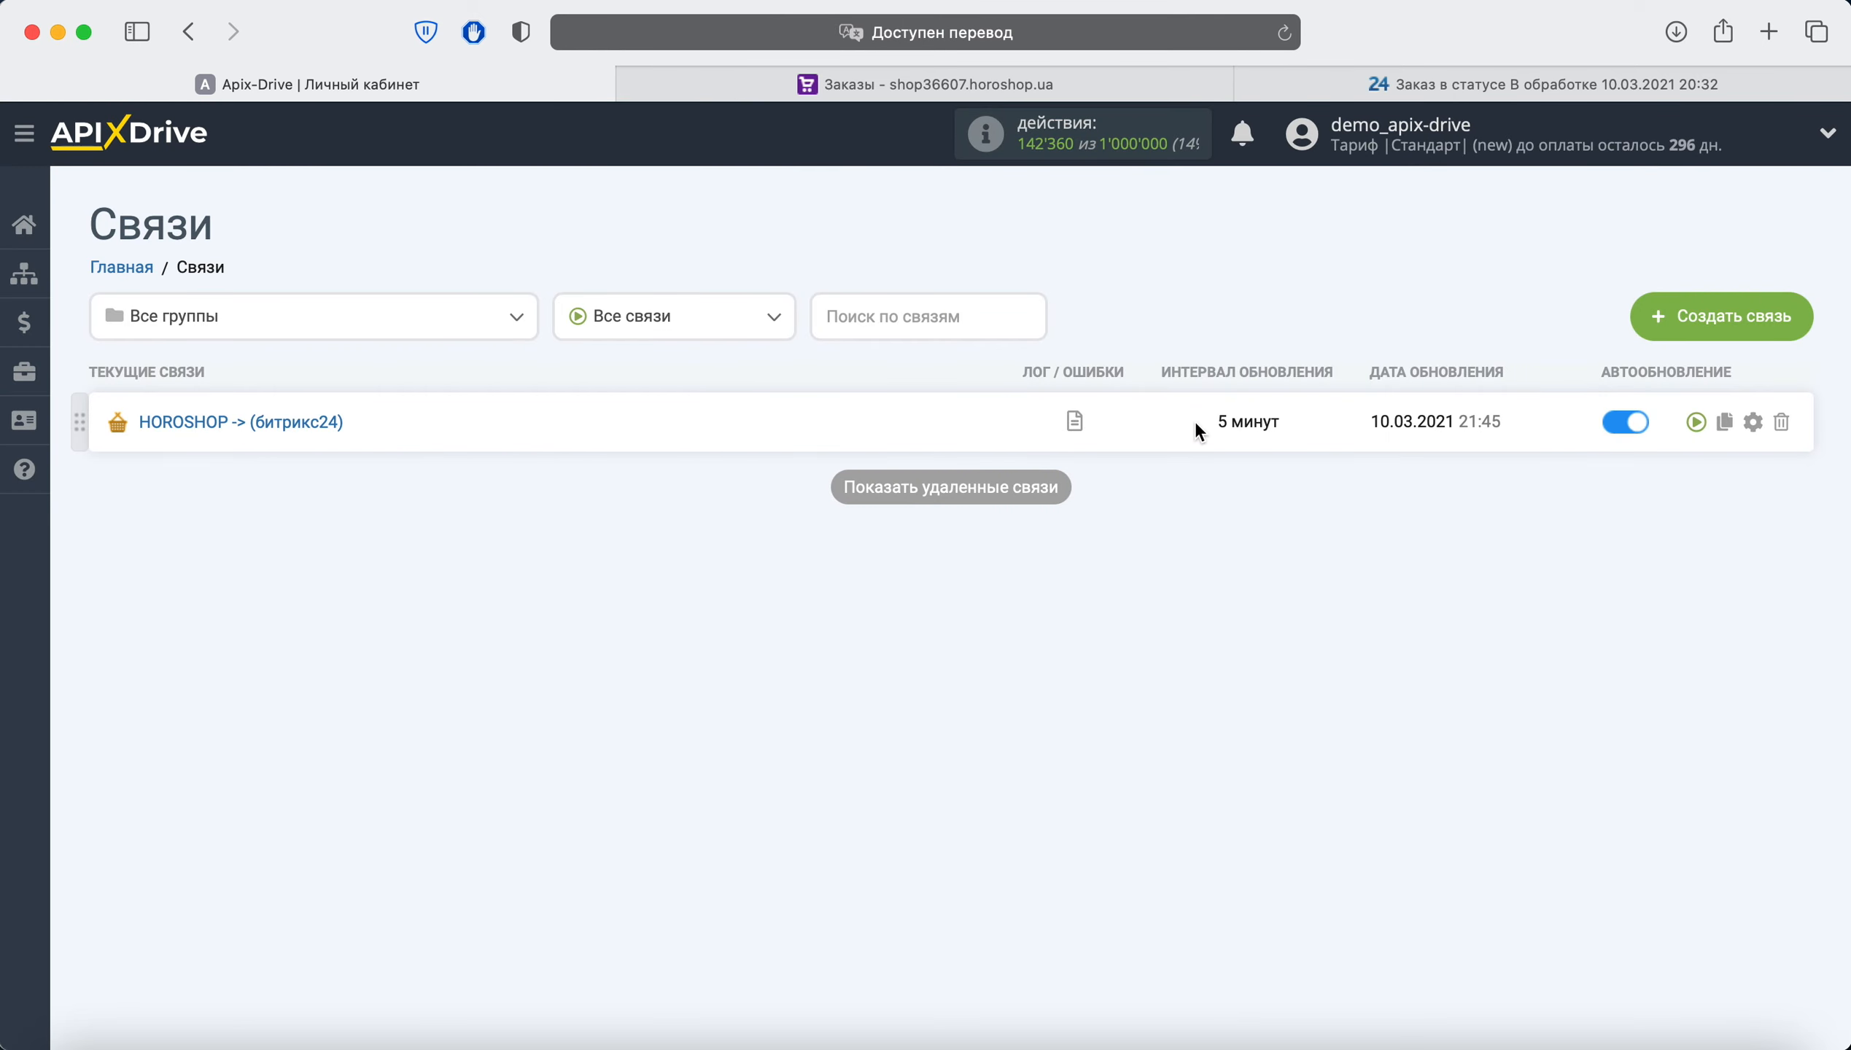